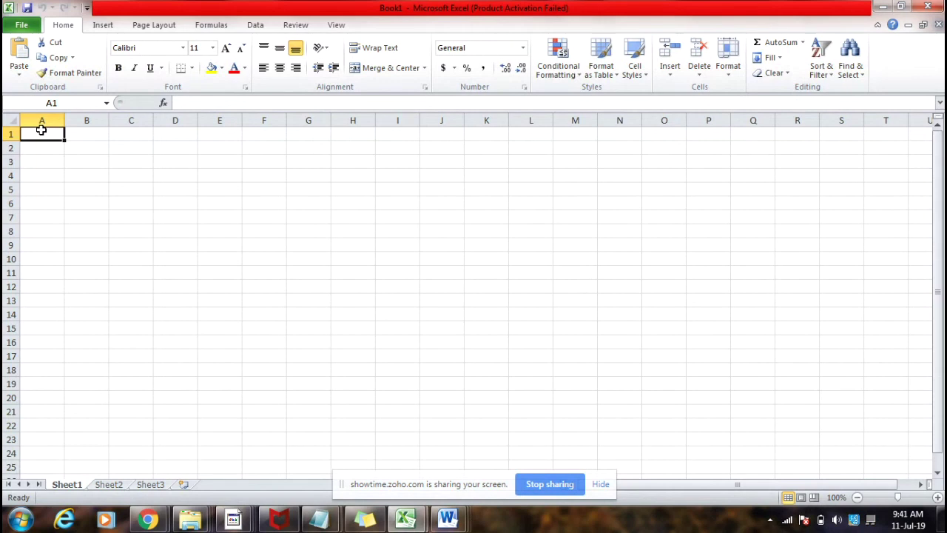
# Step: Enter the headers Sample and Value in A1:B1 and list the letters a to e in A2:A6
pyautogui.press('Tab')
pyautogui.write('Value')
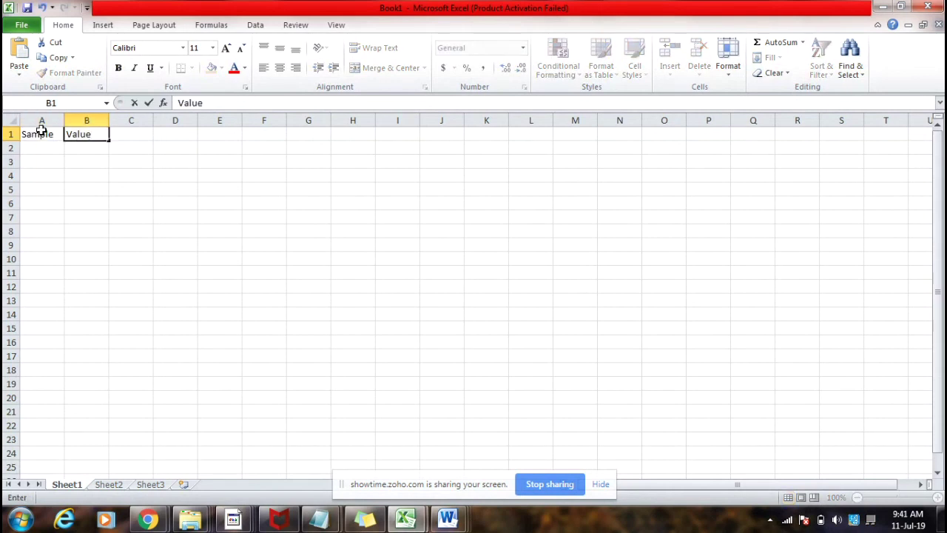
pyautogui.click(42, 147)
pyautogui.write('a')
pyautogui.press('Return')
pyautogui.write('b')
pyautogui.press('Return')
pyautogui.write('c')
pyautogui.press('Return')
pyautogui.write('d')
pyautogui.press('Return')
pyautogui.write('e')
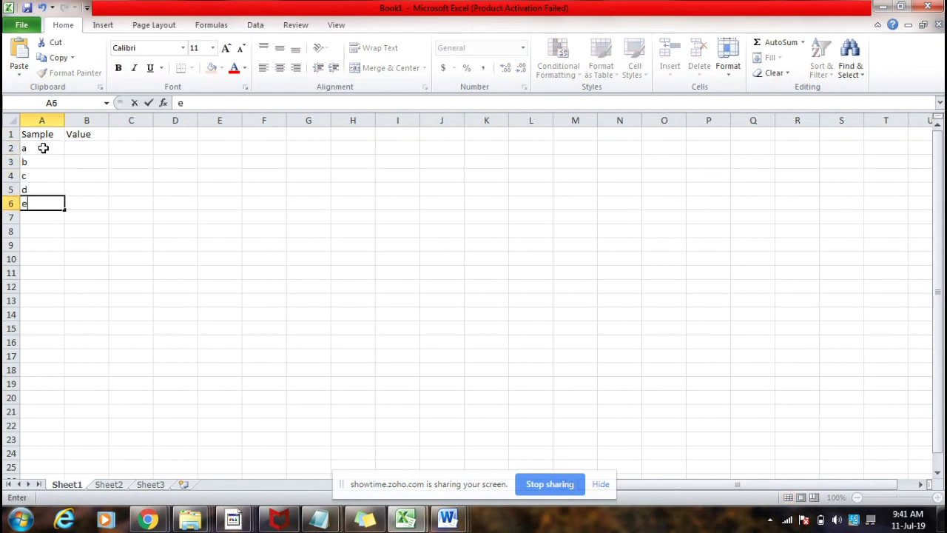
# Step: Fill B2:B6 under Value with the numbers 1 to 5
pyautogui.click(85, 148)
pyautogui.write('1')
pyautogui.press('Return')
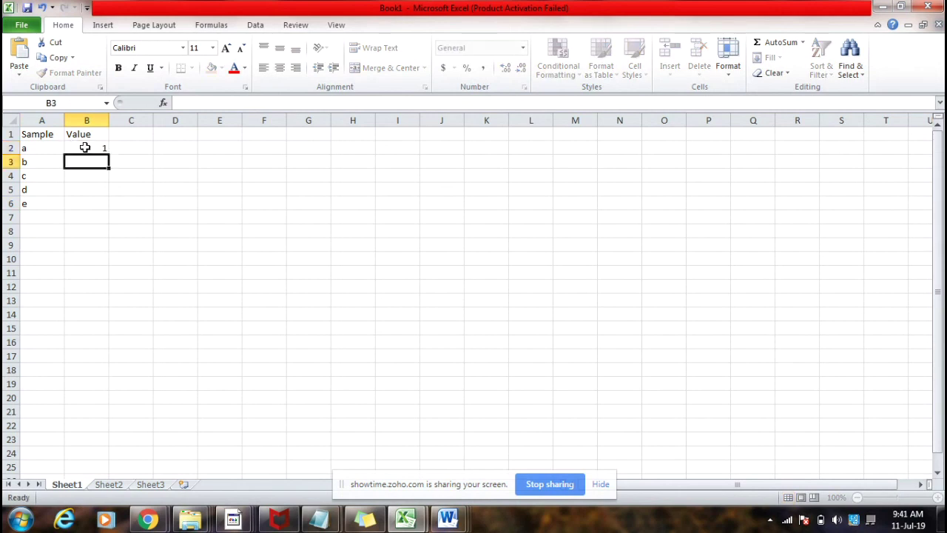
pyautogui.write('2')
pyautogui.press('Return')
pyautogui.write('3')
pyautogui.press('Return')
pyautogui.write('4')
pyautogui.press('Return')
pyautogui.write('5')
pyautogui.press('Return')
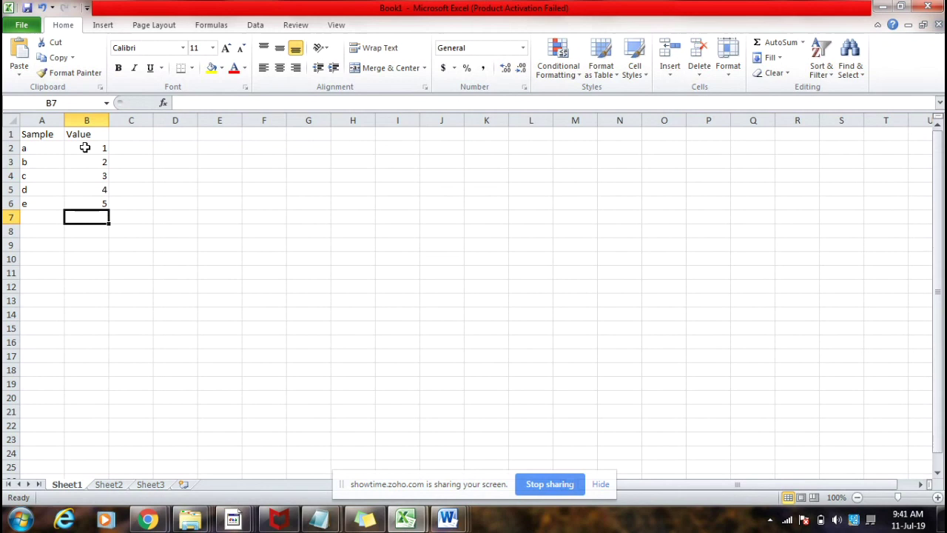
# Step: Switch to Document1 in Word and start a new final paragraph with "Scenerio ; Generally"
pyautogui.moveTo(450, 517)
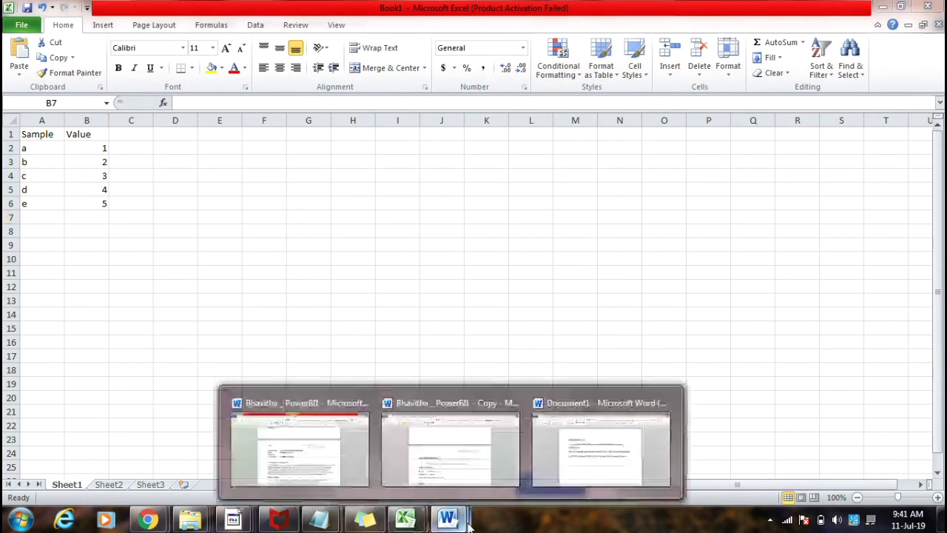
pyautogui.click(591, 446)
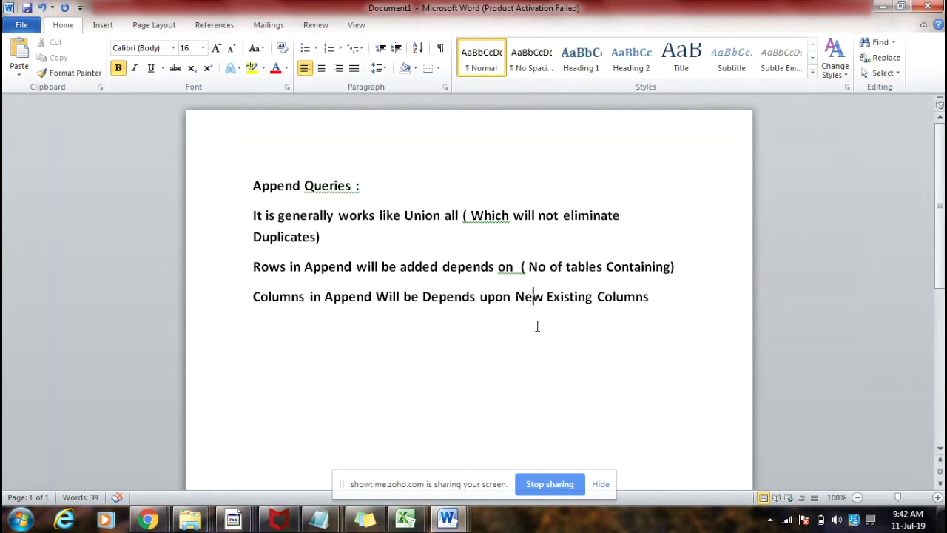
pyautogui.click(678, 296)
pyautogui.press('Return')
pyautogui.write('Scenerio')
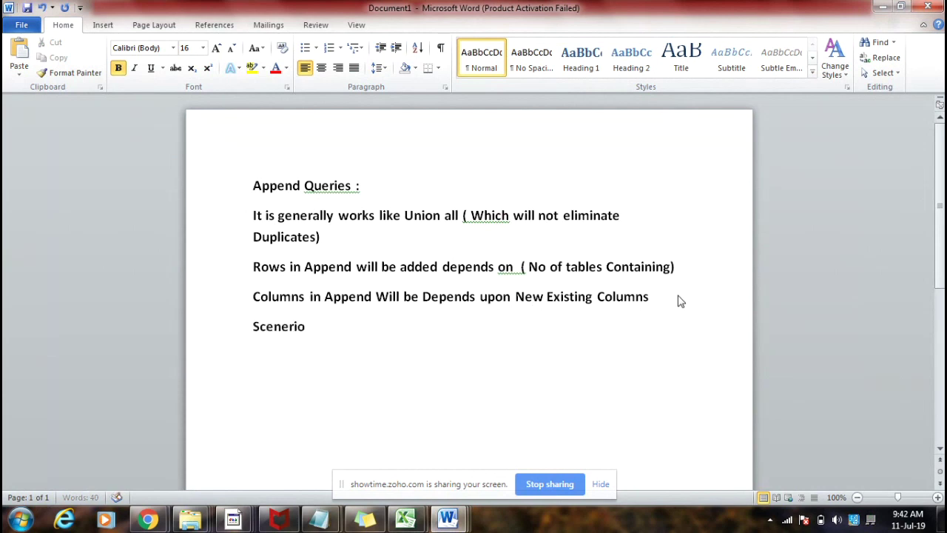
pyautogui.write(' ; Gene')
pyautogui.write('ar')
pyautogui.press('BackSpace')
pyautogui.press('BackSpace')
pyautogui.write('rally ')
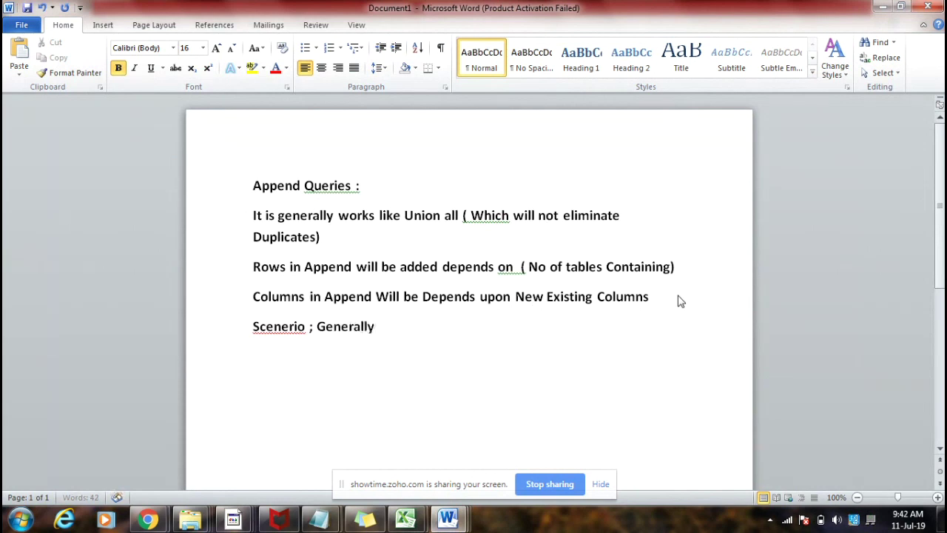
# Step: Continue the paragraph with "if we have similar set of datsets to be added and make into a final dataset then we go for Append"
pyautogui.write('if we have simila')
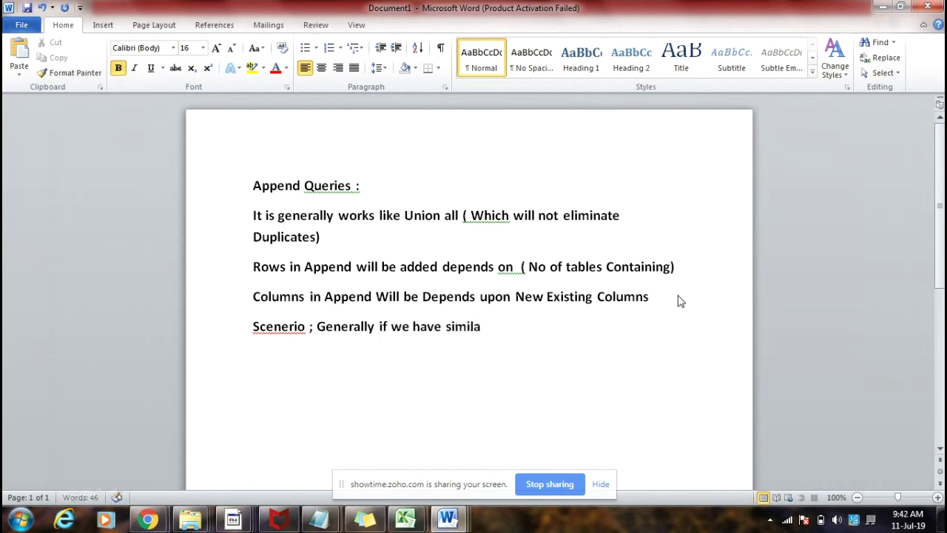
pyautogui.write('r set of datsets t')
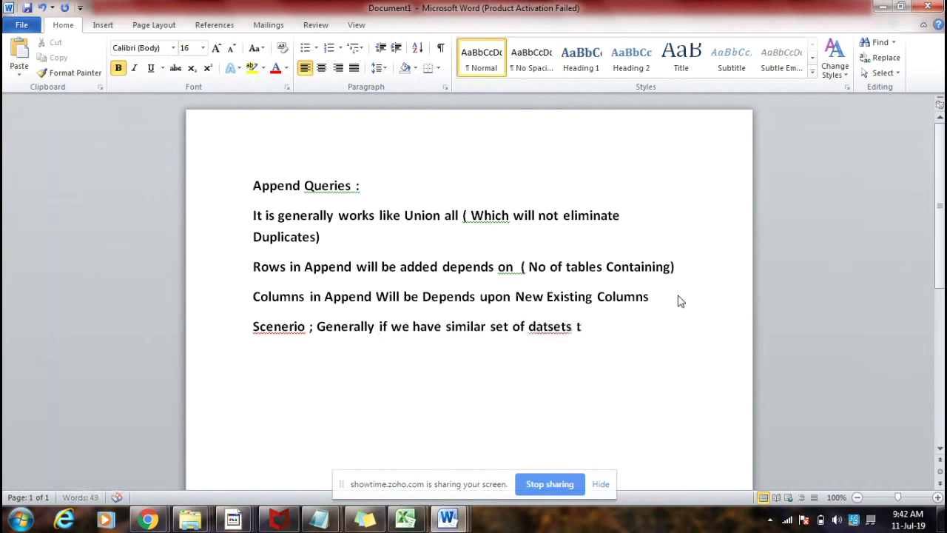
pyautogui.write('o be added and make i')
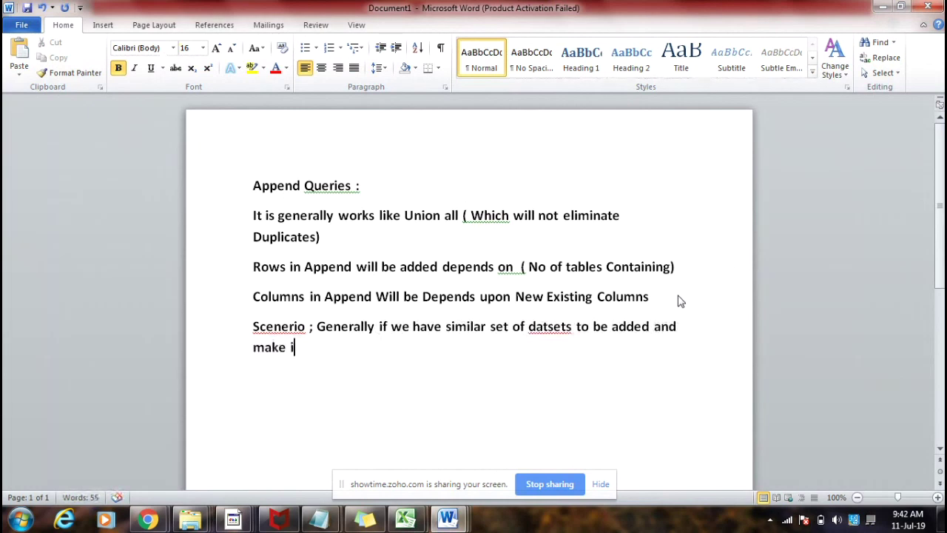
pyautogui.write('nto a fial')
pyautogui.press('BackSpace')
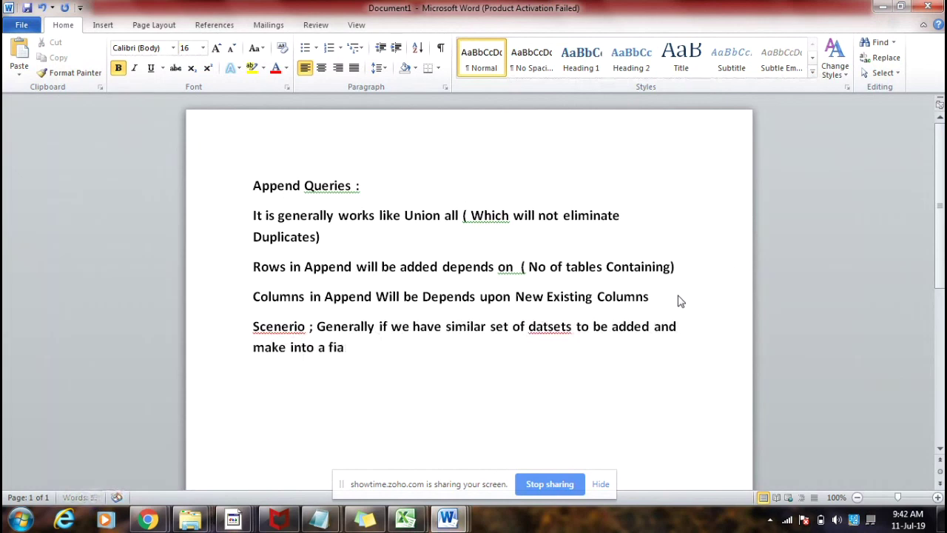
pyautogui.press('BackSpace')
pyautogui.write('nal dats')
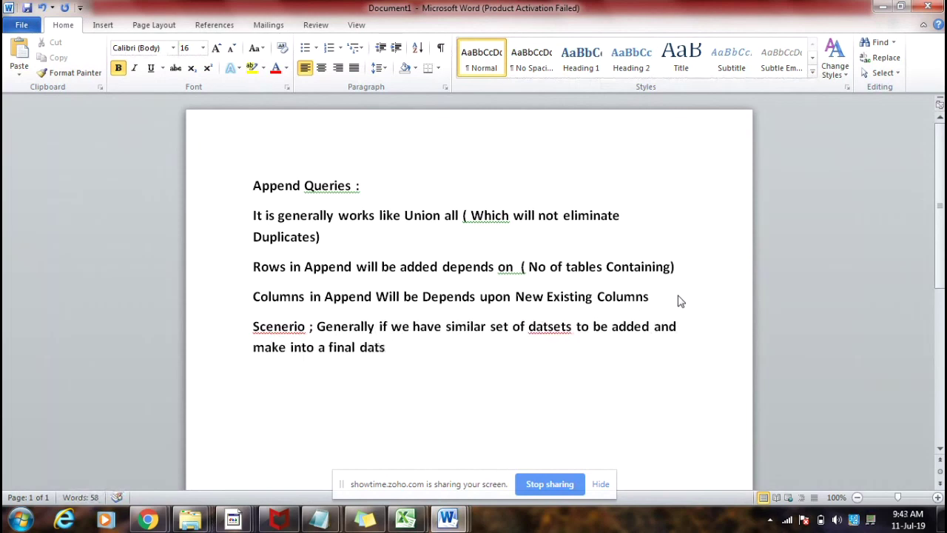
pyautogui.press('BackSpace')
pyautogui.write('aset then w')
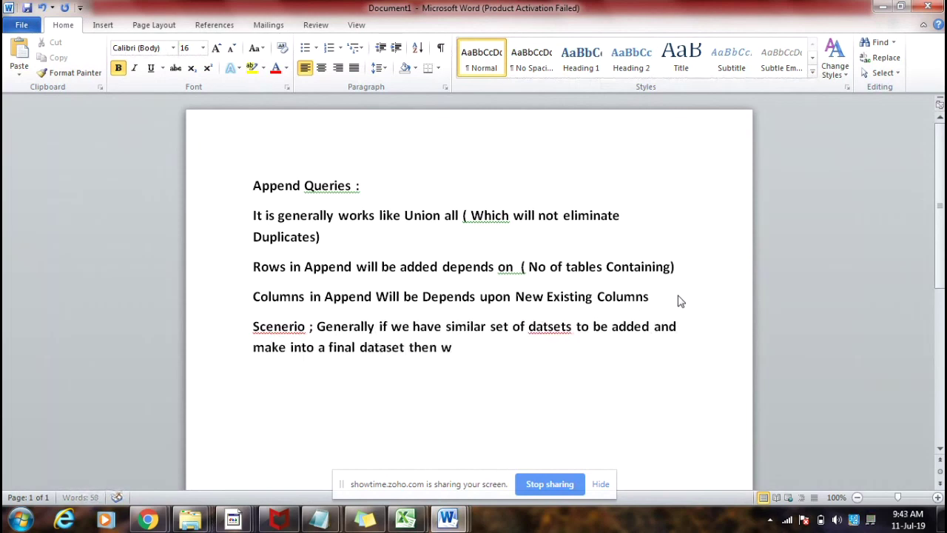
pyautogui.write('e go for Append')
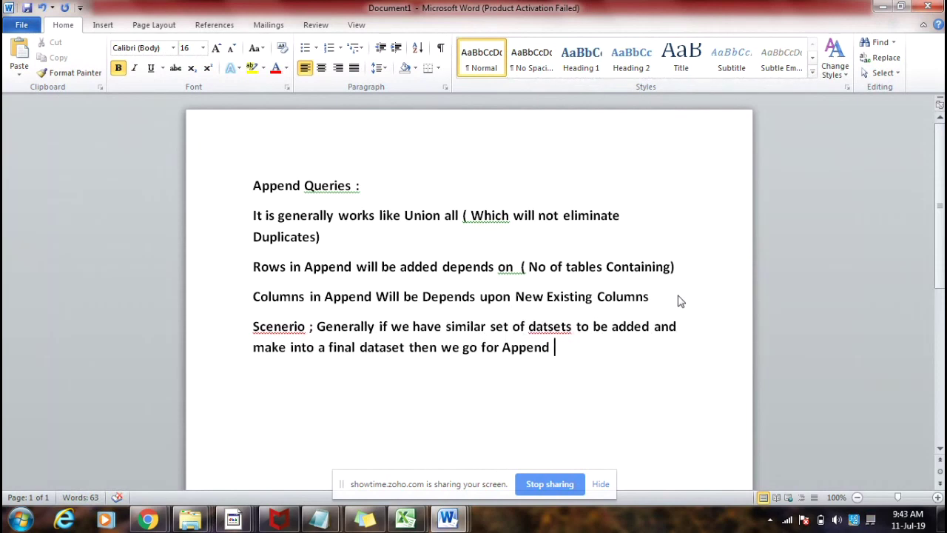
# Step: Correct the misspelled word "datsets" to "datasets" in the Scenerio paragraph
pyautogui.click(548, 326)
pyautogui.write('a')
pyautogui.click(556, 348)
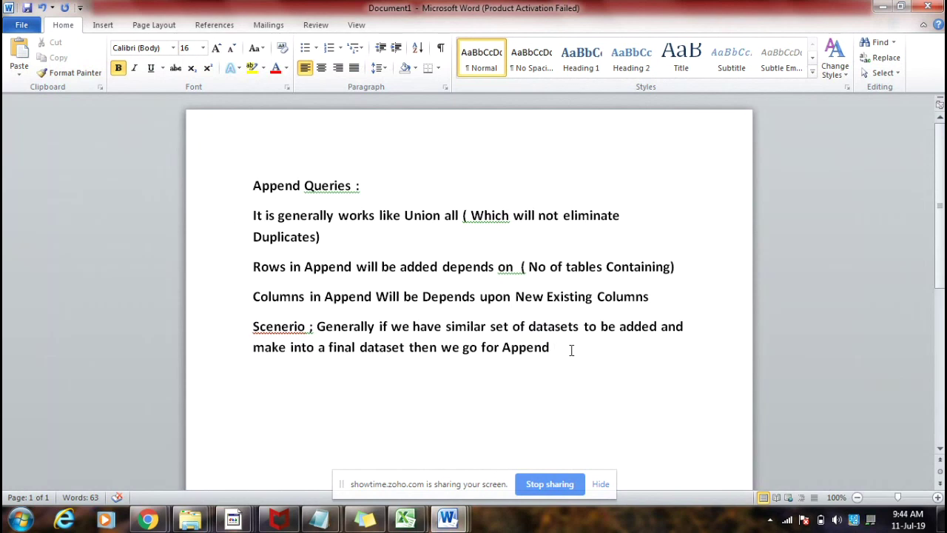
# Step: Return to the Excel workbook and enter the headers Sample and Value in A1:B1 of Sheet2
pyautogui.click(882, 6)
pyautogui.write('lue')
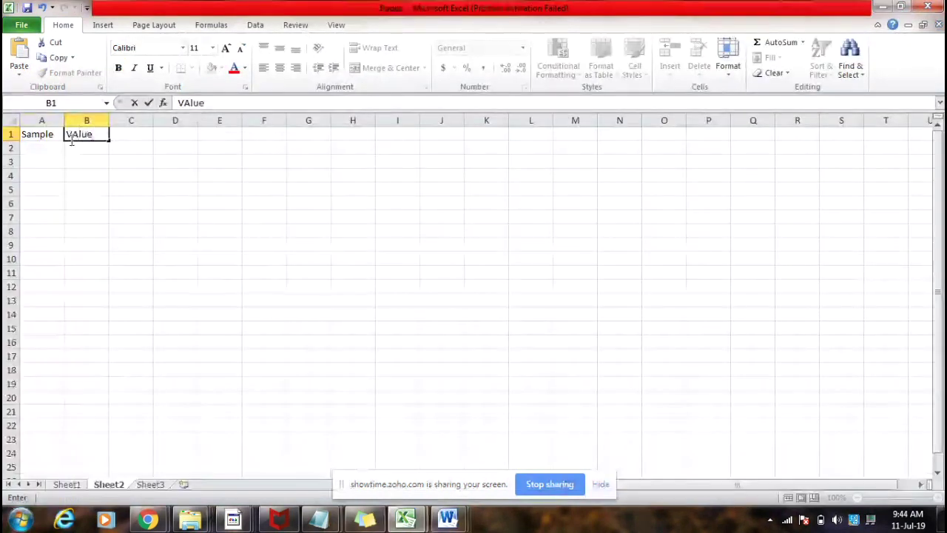
pyautogui.click(77, 138)
pyautogui.press('BackSpace')
pyautogui.write('a')
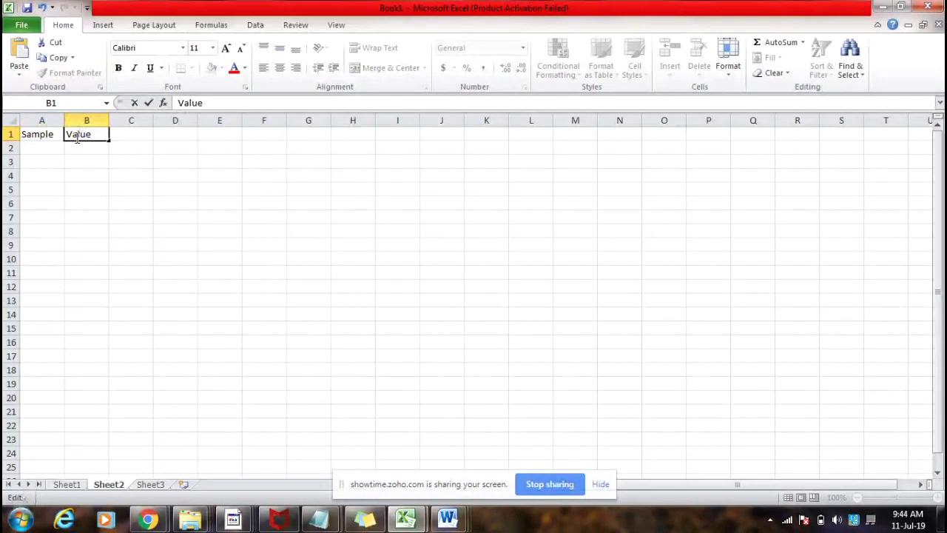
# Step: List the letters a to e in A2:A6 of Sheet2
pyautogui.click(40, 146)
pyautogui.write('a')
pyautogui.press('Return')
pyautogui.write('b')
pyautogui.press('Return')
pyautogui.write('c')
pyautogui.press('Return')
pyautogui.write('d')
pyautogui.press('Return')
pyautogui.write('e')
pyautogui.press('Return')
# Step: Fill B2:B6 of Sheet2 with the numbers 1 to 5
pyautogui.click(89, 148)
pyautogui.write('1')
pyautogui.press('Return')
pyautogui.write('2')
pyautogui.press('Return')
pyautogui.write('3')
pyautogui.press('Return')
pyautogui.write('4 5')
pyautogui.press('Return')
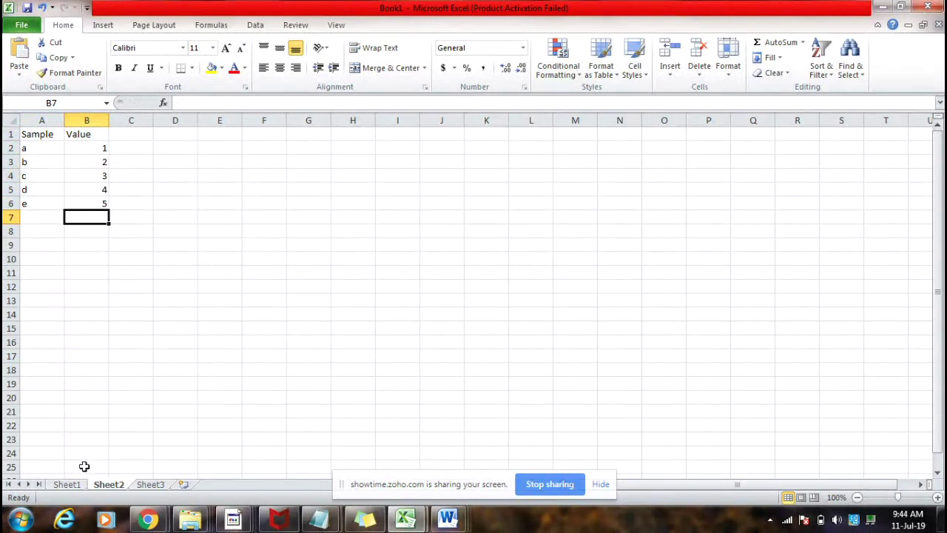
# Step: Compare the table on Sheet1 with the one on Sheet2
pyautogui.click(69, 484)
pyautogui.click(102, 484)
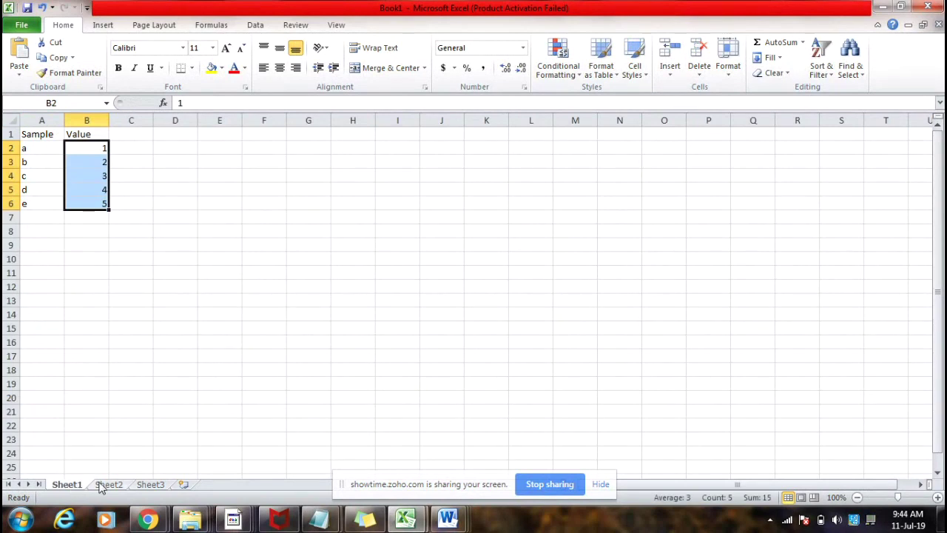
pyautogui.click(103, 486)
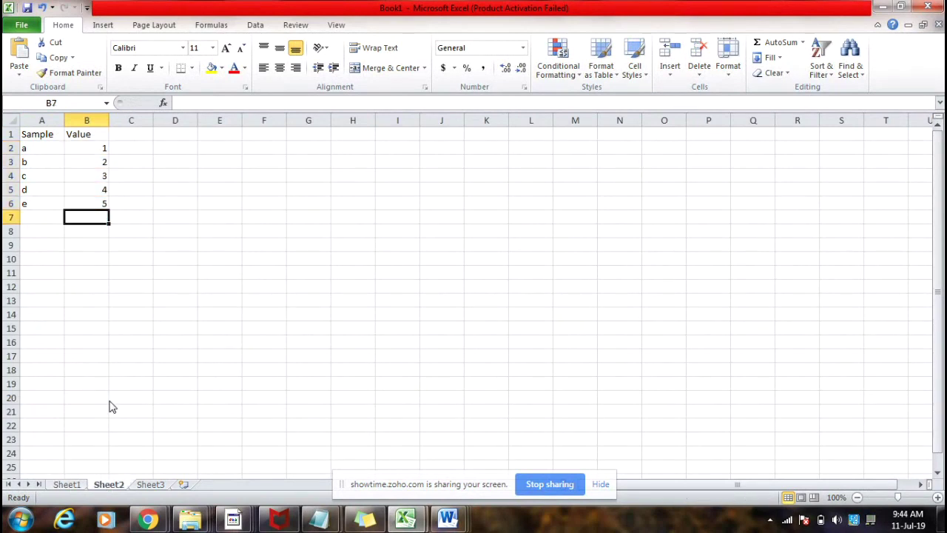
# Step: Save the workbook to the Desktop as "Append_Duplicate Tables"
pyautogui.hotkey('ctrl', 's')
pyautogui.write('Ap')
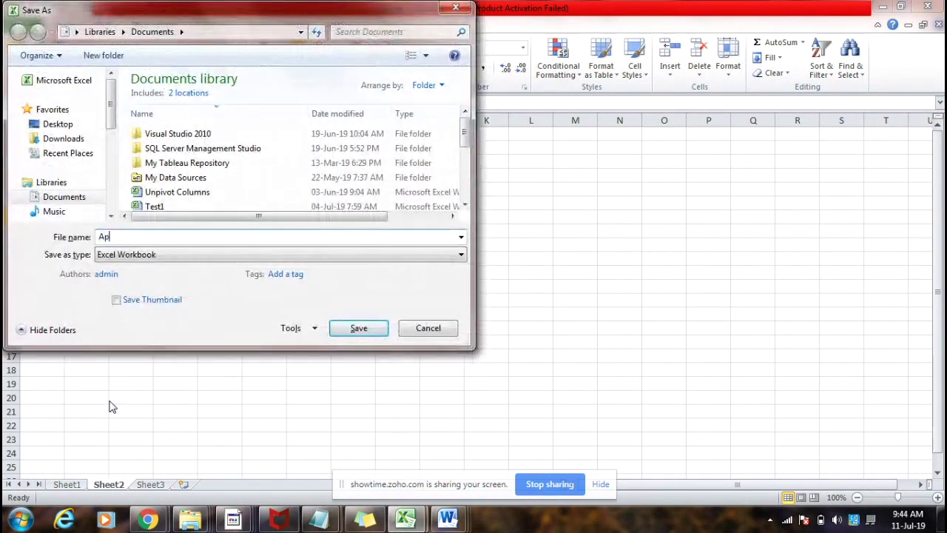
pyautogui.write('pend_Duplu')
pyautogui.press('BackSpace')
pyautogui.write('icae')
pyautogui.press('BackSpace')
pyautogui.write('te Tables')
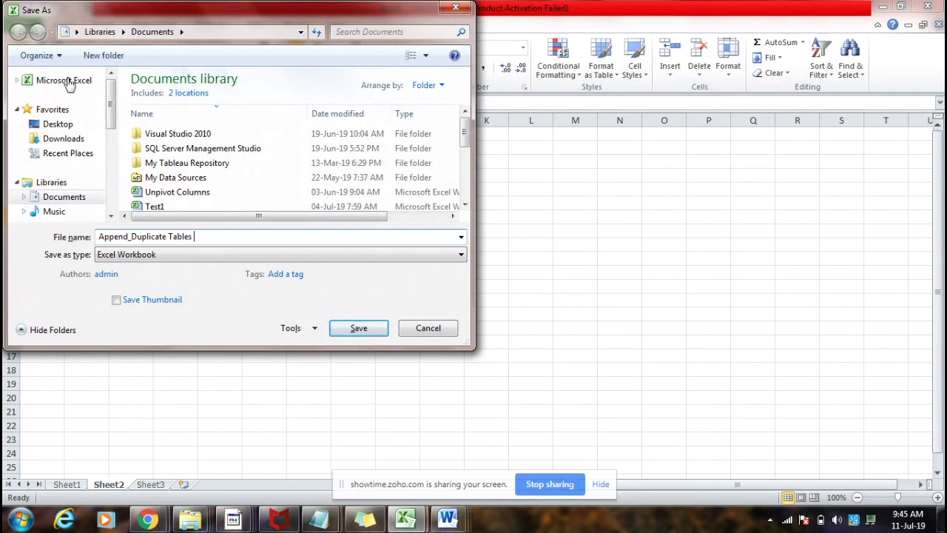
pyautogui.click(74, 124)
pyautogui.click(355, 330)
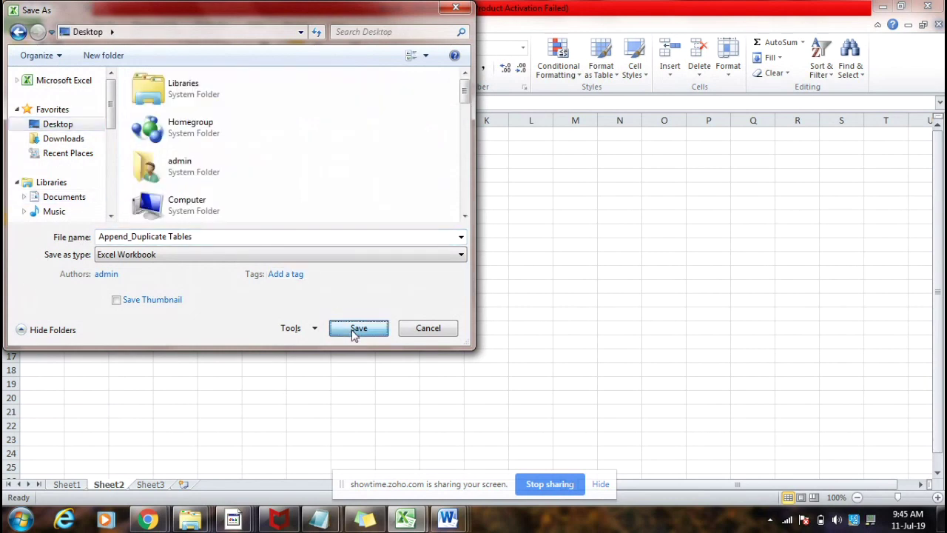
pyautogui.click(228, 314)
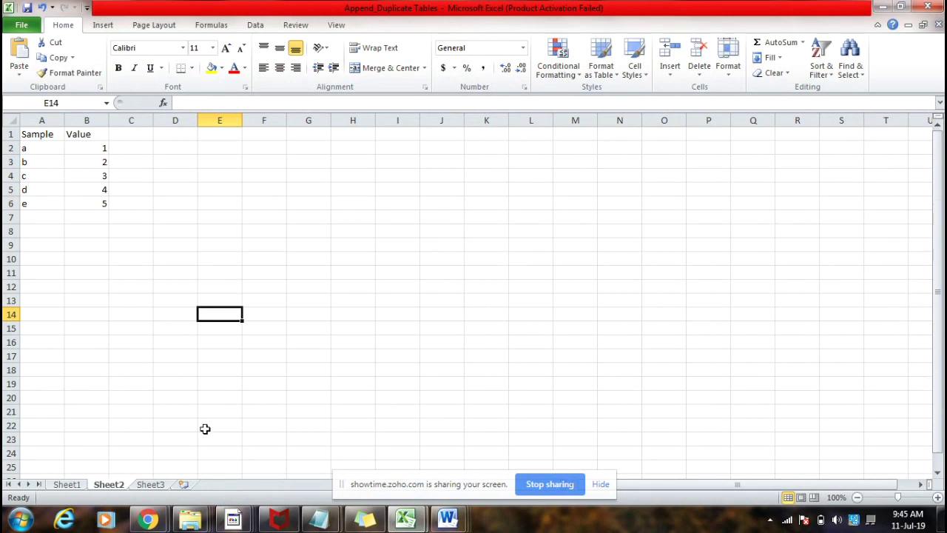
pyautogui.click(233, 517)
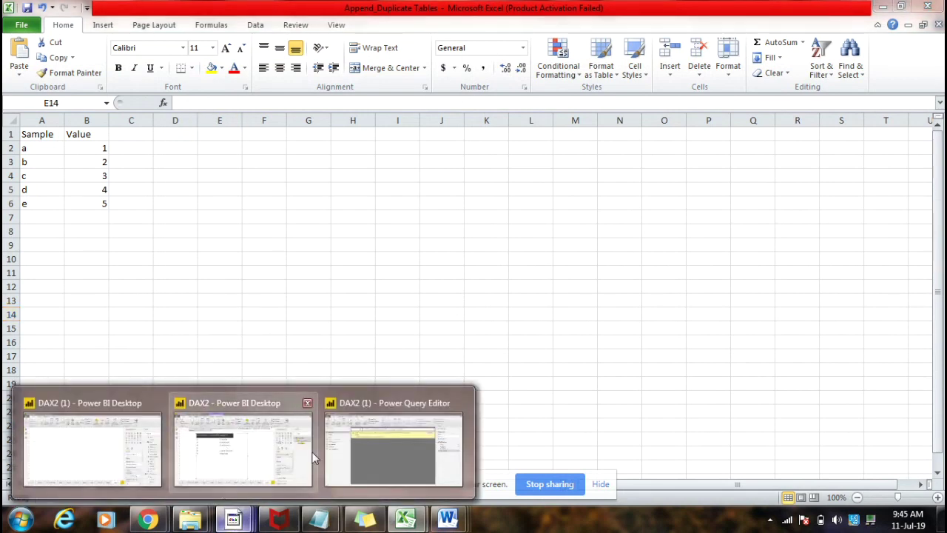
pyautogui.click(91, 444)
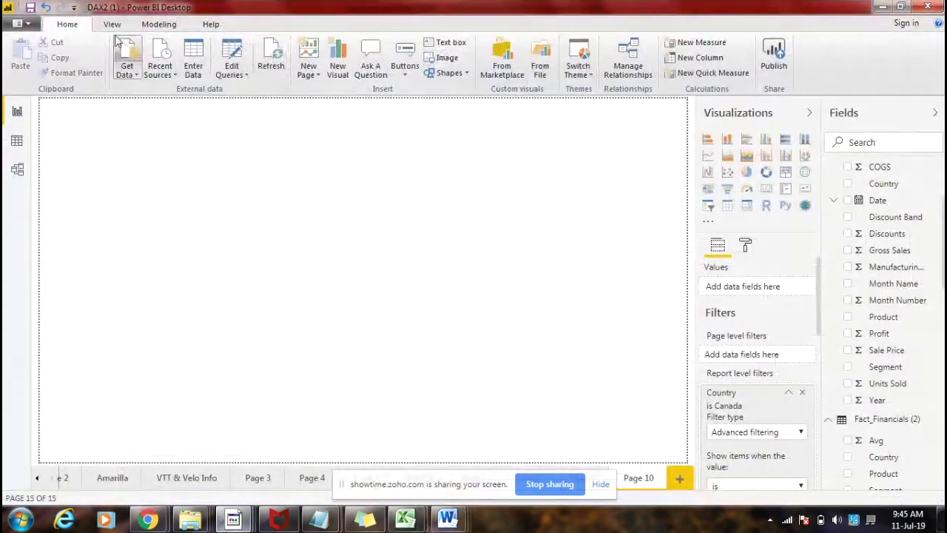
pyautogui.click(127, 70)
pyautogui.click(139, 112)
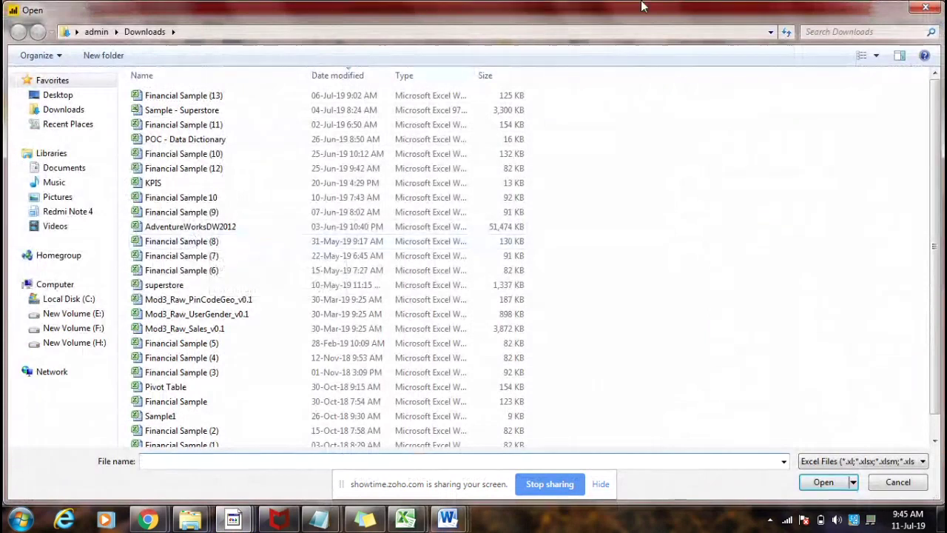
pyautogui.click(923, 7)
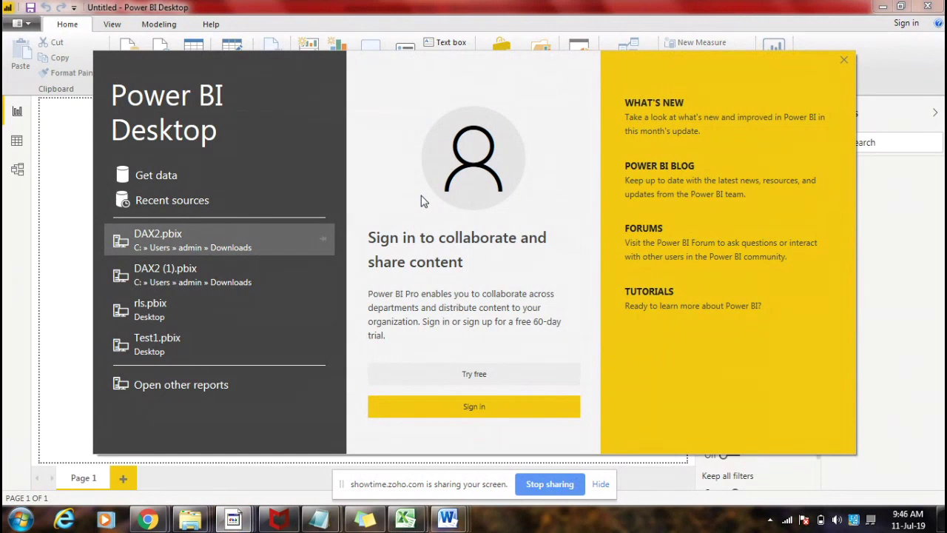
# Step: Dismiss the start screen and connect to the Excel workbook "Append_Duplicate Tables" on the Desktop
pyautogui.click(844, 59)
pyautogui.click(127, 76)
pyautogui.click(126, 75)
pyautogui.click(126, 75)
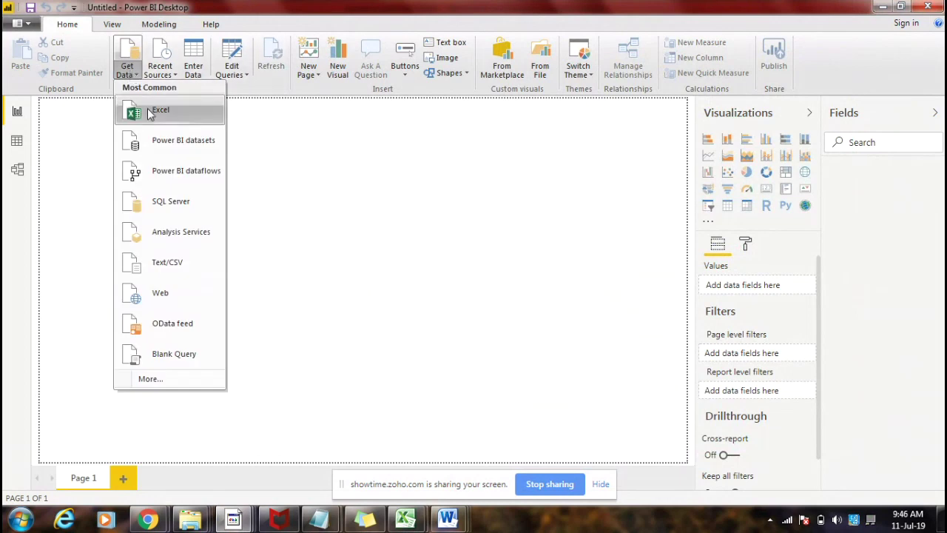
pyautogui.click(147, 110)
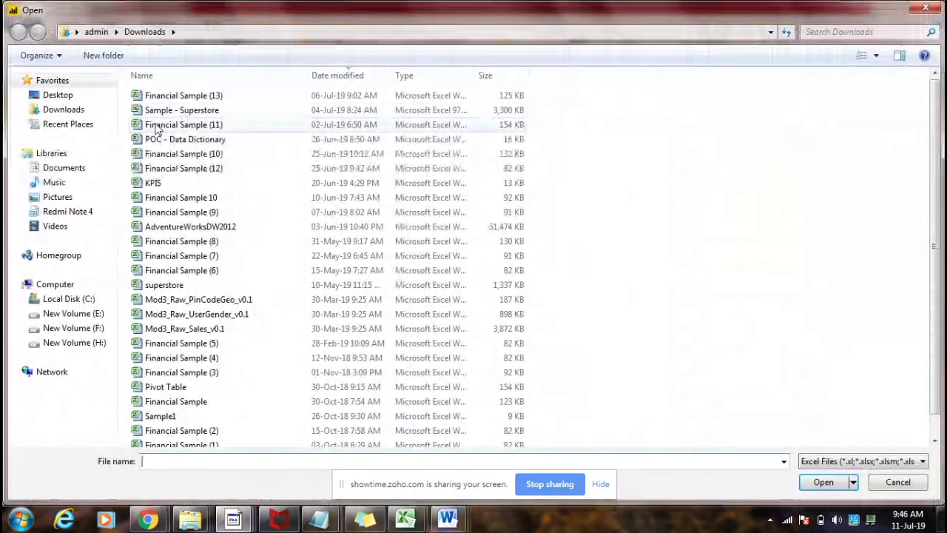
pyautogui.click(58, 96)
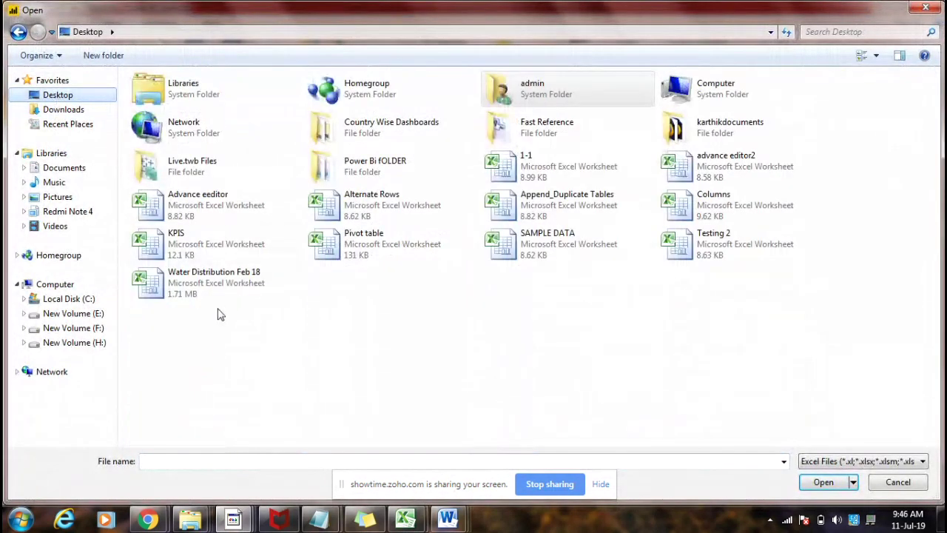
pyautogui.click(597, 216)
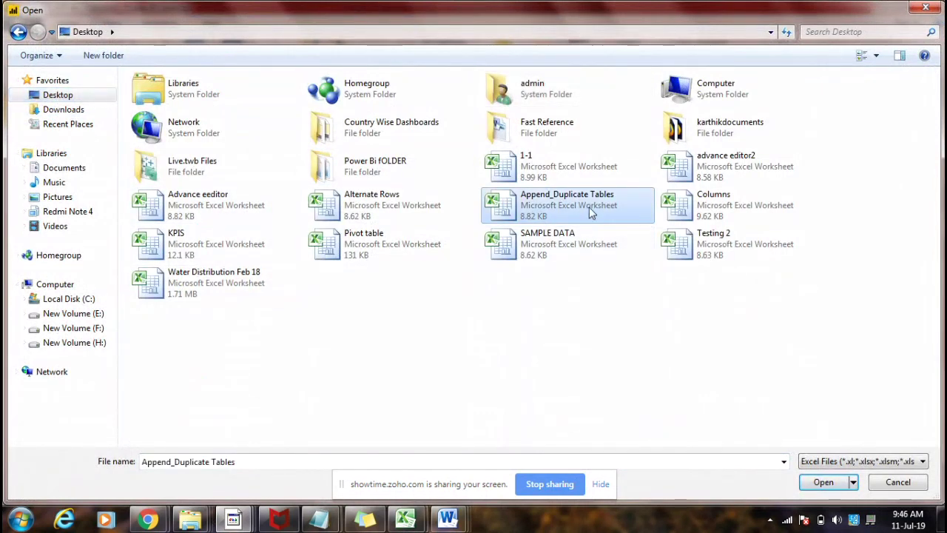
pyautogui.doubleClick(589, 207)
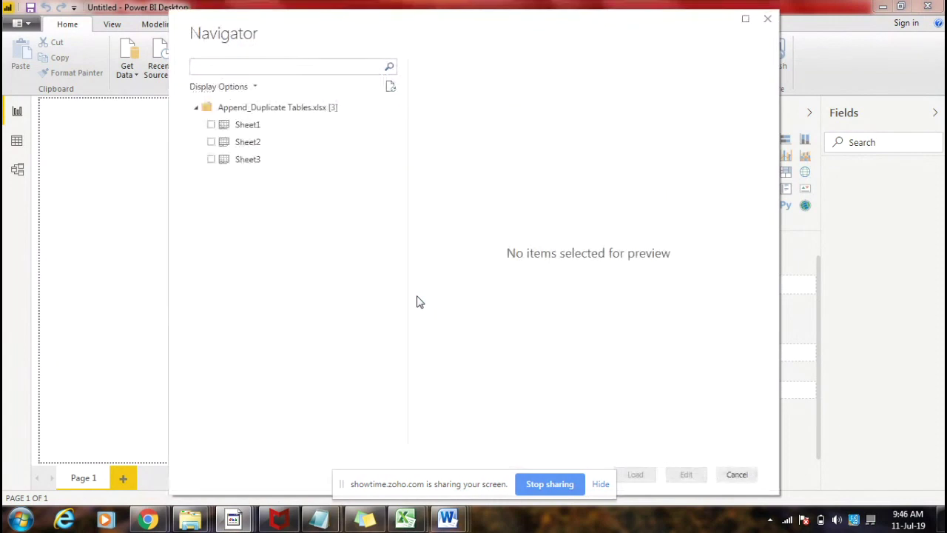
# Step: Load Sheet1 and Sheet2 from the workbook into the report
pyautogui.click(212, 126)
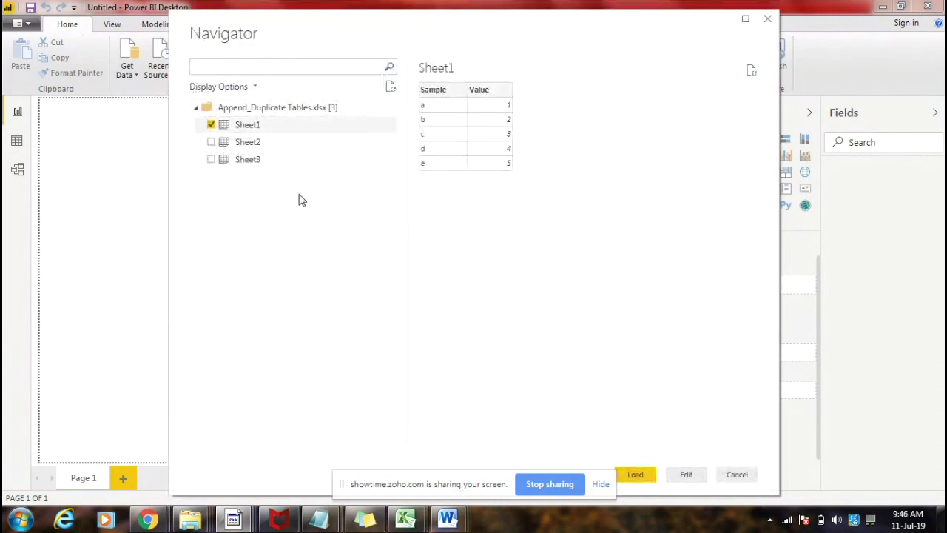
pyautogui.click(211, 142)
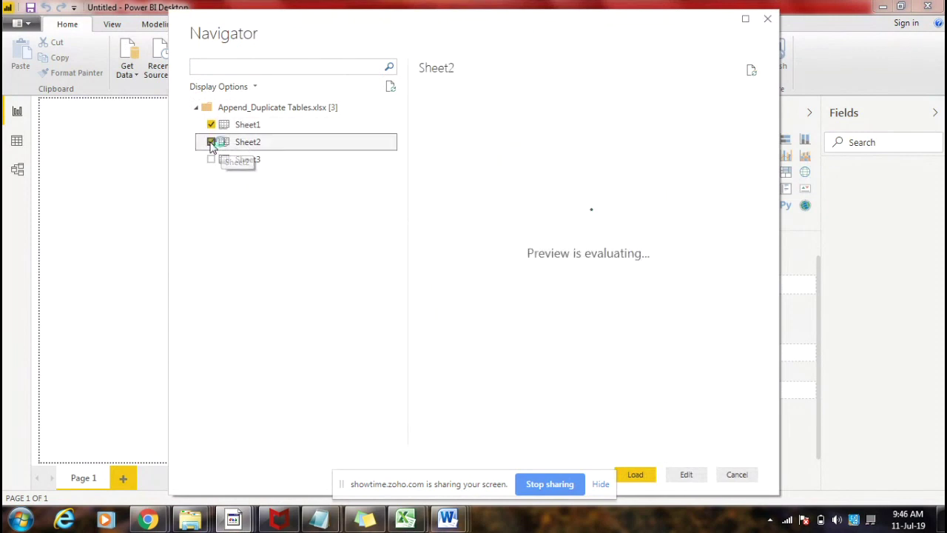
pyautogui.click(635, 474)
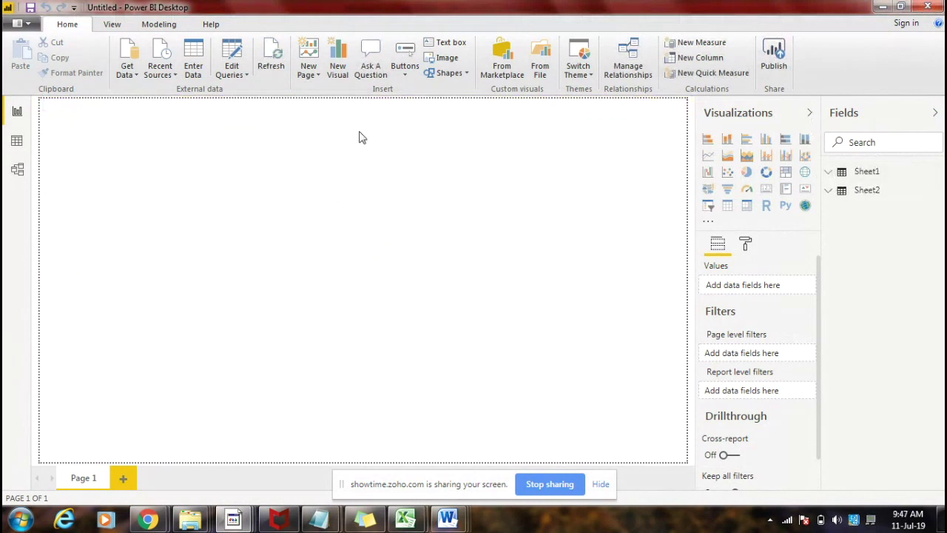
# Step: Open the Power Query Editor and review the Sheet2 and Sheet1 queries
pyautogui.click(244, 76)
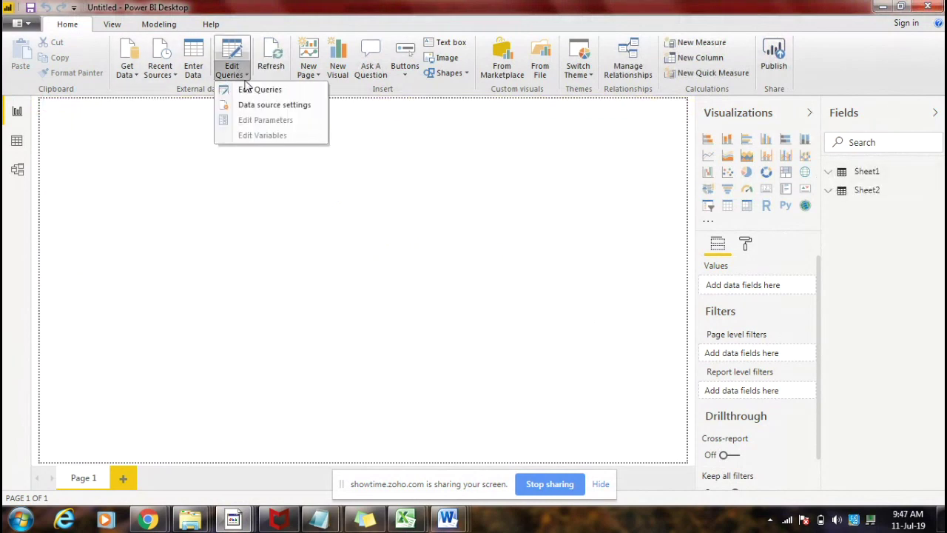
pyautogui.click(250, 100)
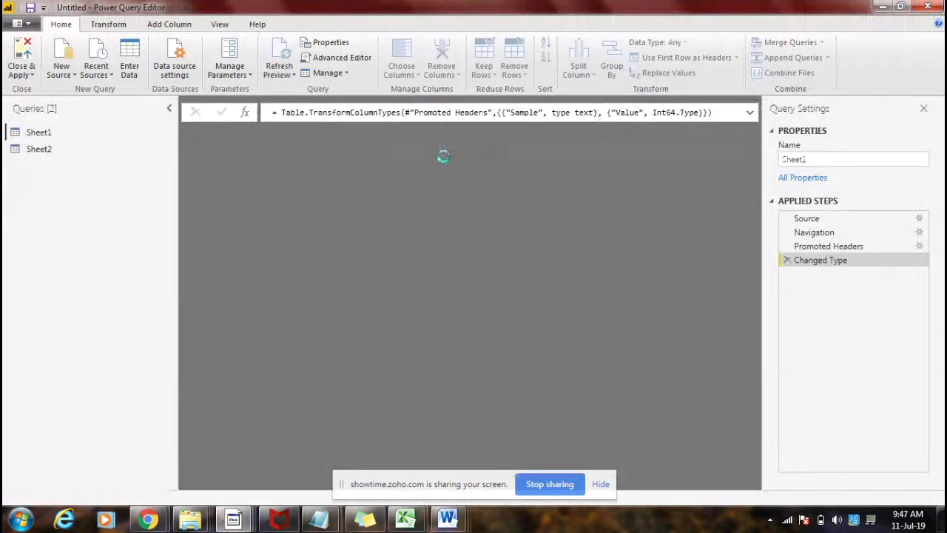
pyautogui.click(41, 150)
pyautogui.click(46, 133)
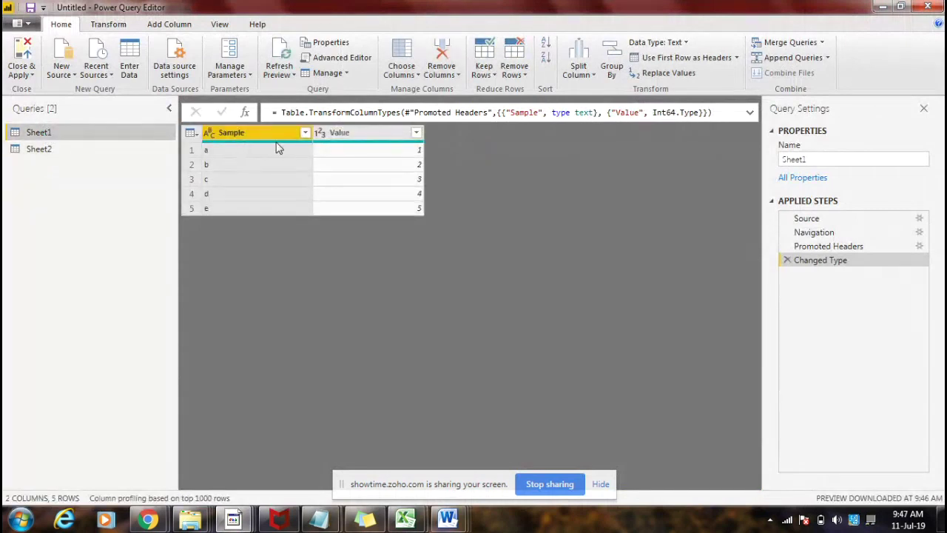
pyautogui.moveTo(277, 147)
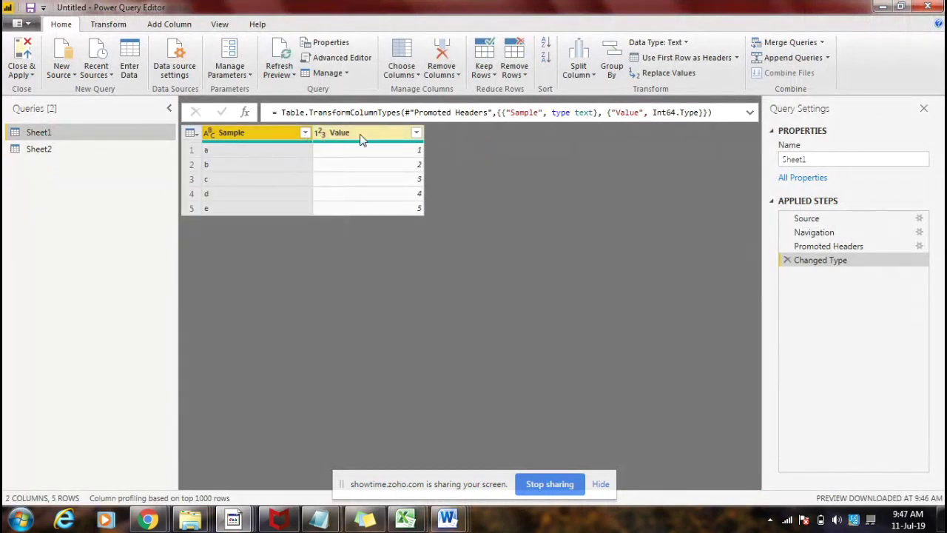
# Step: Append Queries as New with two tables, using Sheet1 as the primary table and Sheet2 as the table to append
pyautogui.click(827, 59)
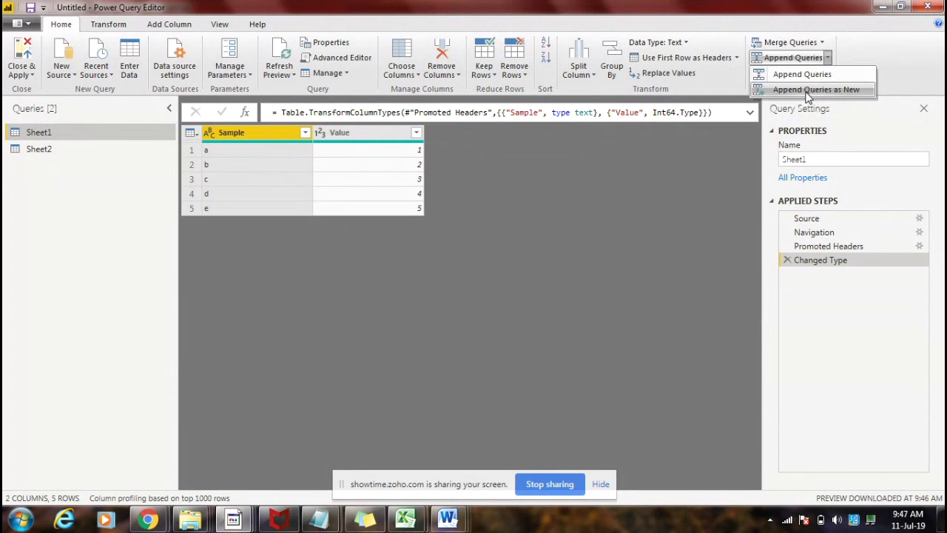
pyautogui.click(809, 93)
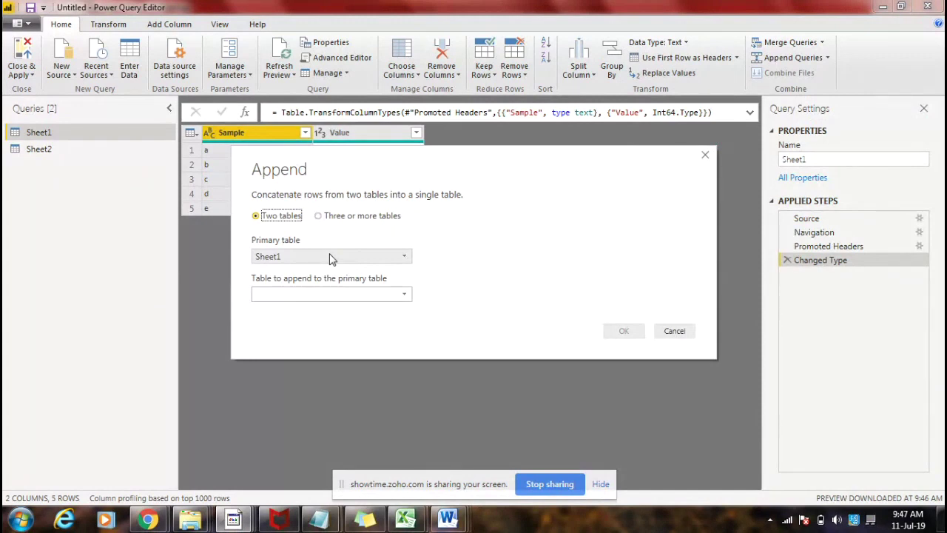
pyautogui.click(323, 296)
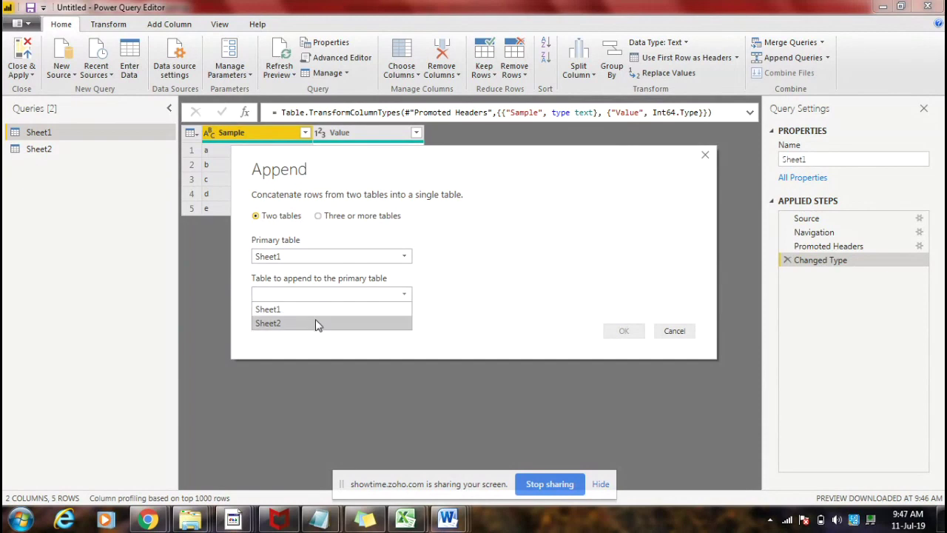
pyautogui.click(317, 324)
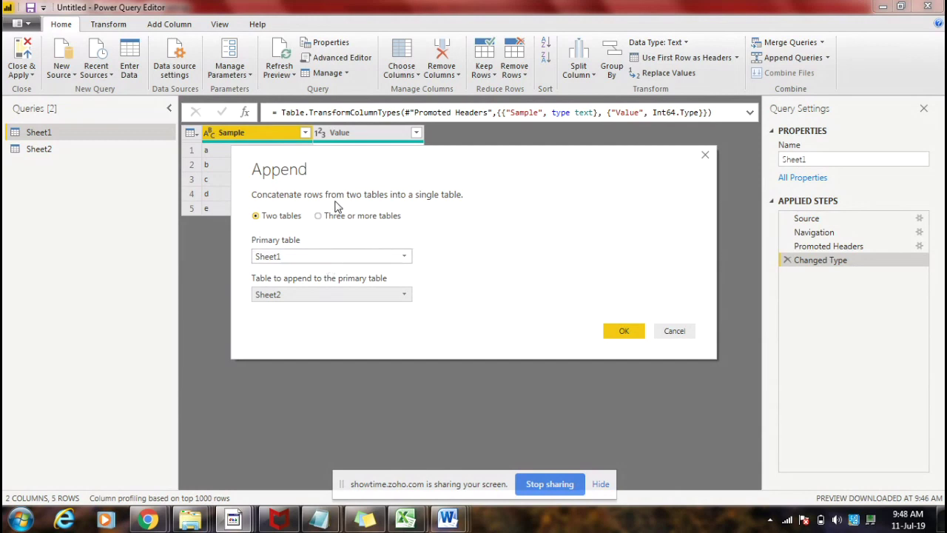
pyautogui.click(624, 332)
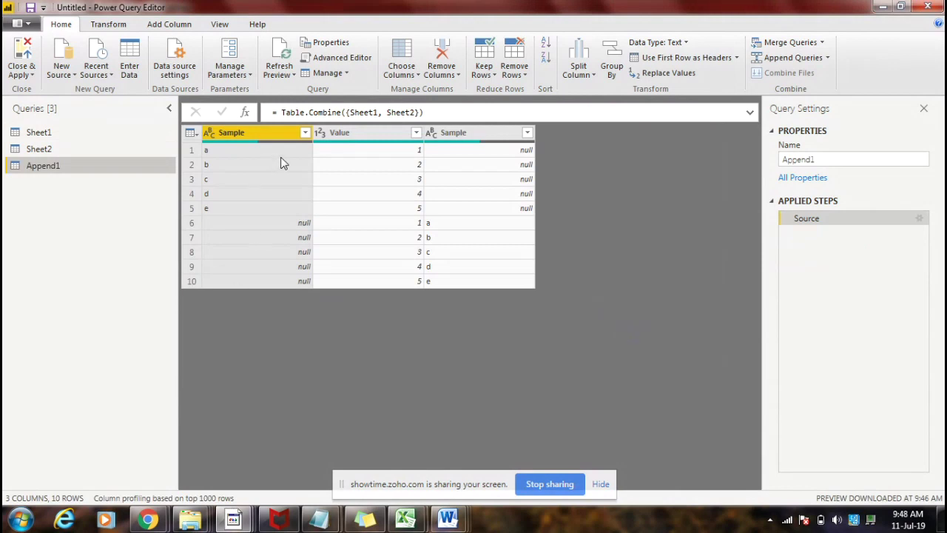
# Step: Examine the Sample and Value columns of the appended query and compare them with the Sheet1 and Sheet2 queries
pyautogui.click(395, 134)
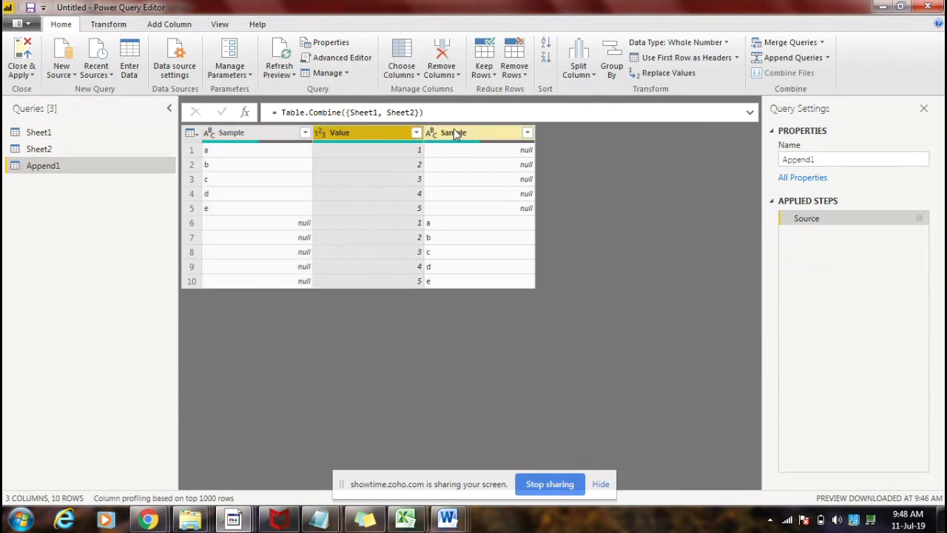
pyautogui.click(457, 133)
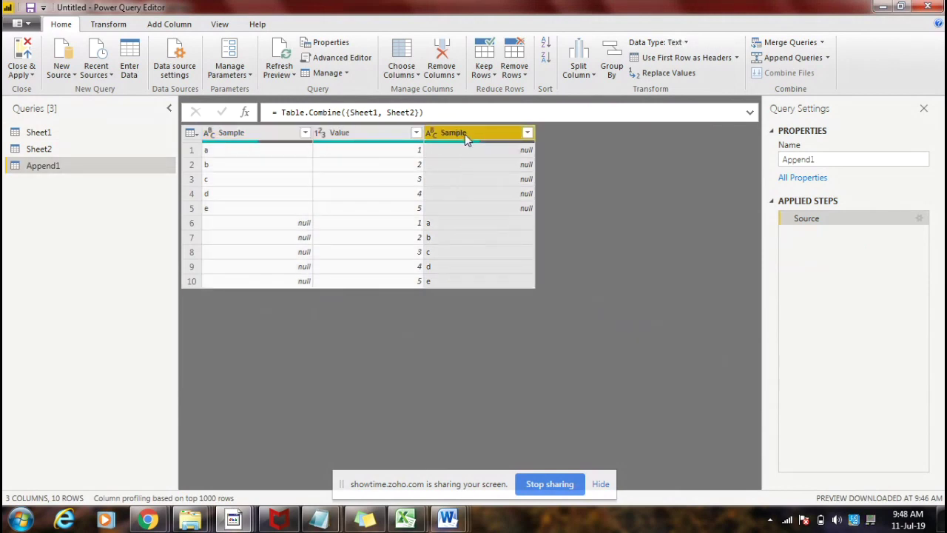
pyautogui.click(244, 134)
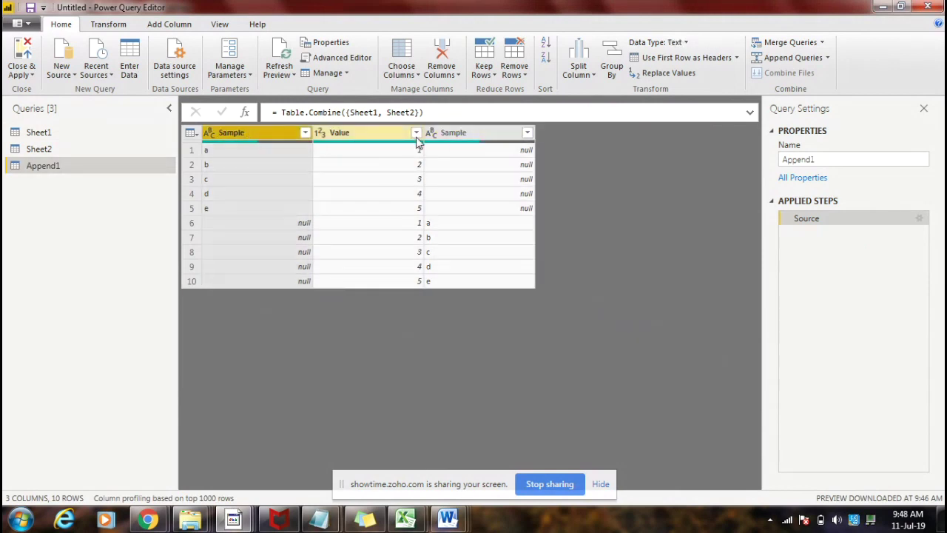
pyautogui.click(376, 137)
pyautogui.click(443, 136)
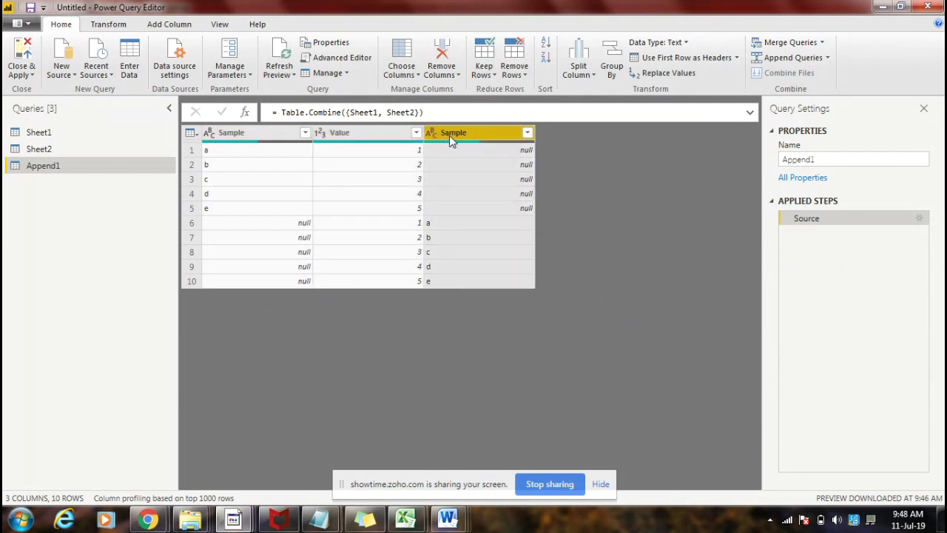
pyautogui.click(67, 134)
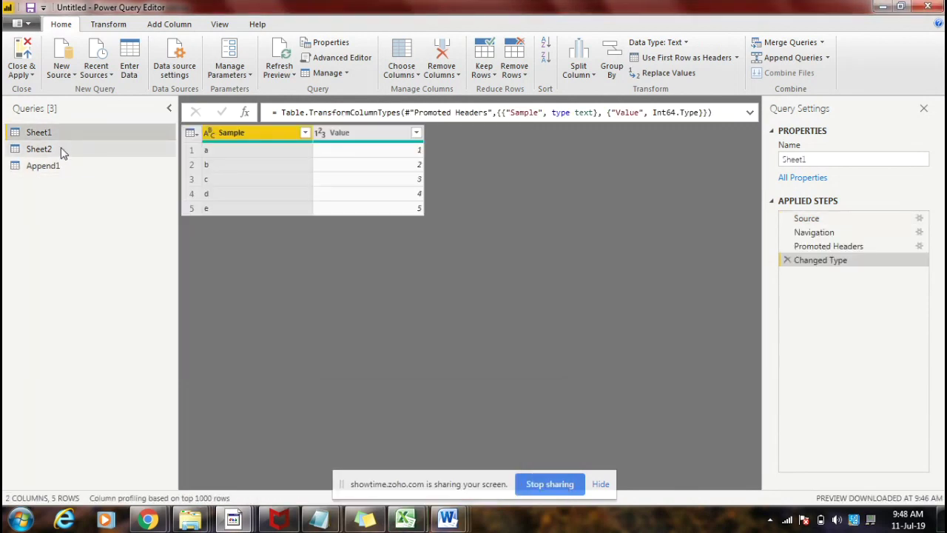
pyautogui.click(63, 148)
# Step: Copy the "Sample" column name from Sheet1 and rename the first column of Sheet2 with it
pyautogui.click(70, 132)
pyautogui.doubleClick(246, 134)
pyautogui.hotkey('ctrl', 'c')
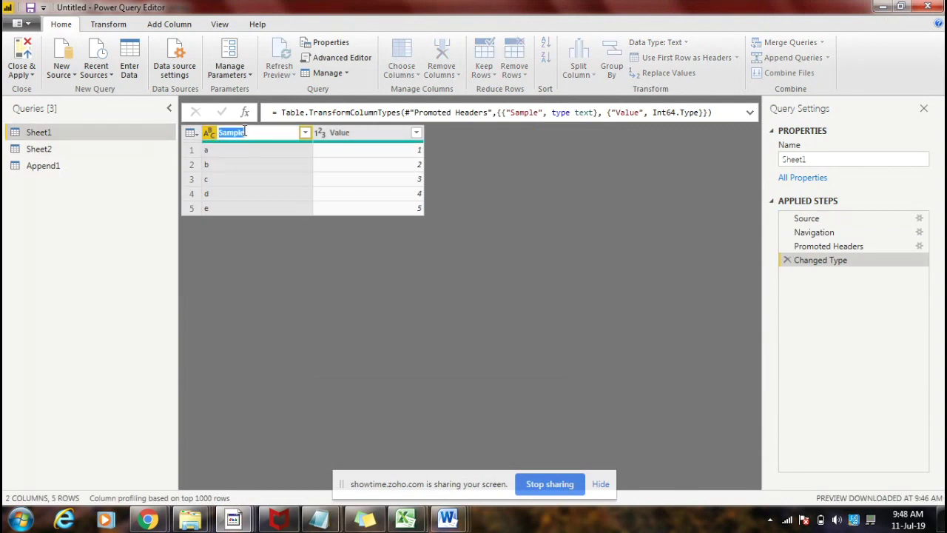
pyautogui.click(107, 150)
pyautogui.click(106, 150)
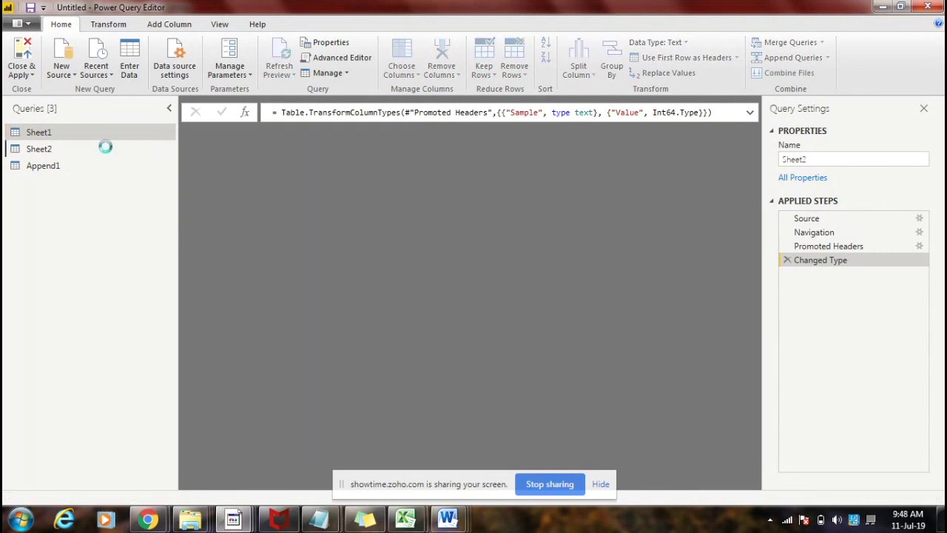
pyautogui.doubleClick(271, 133)
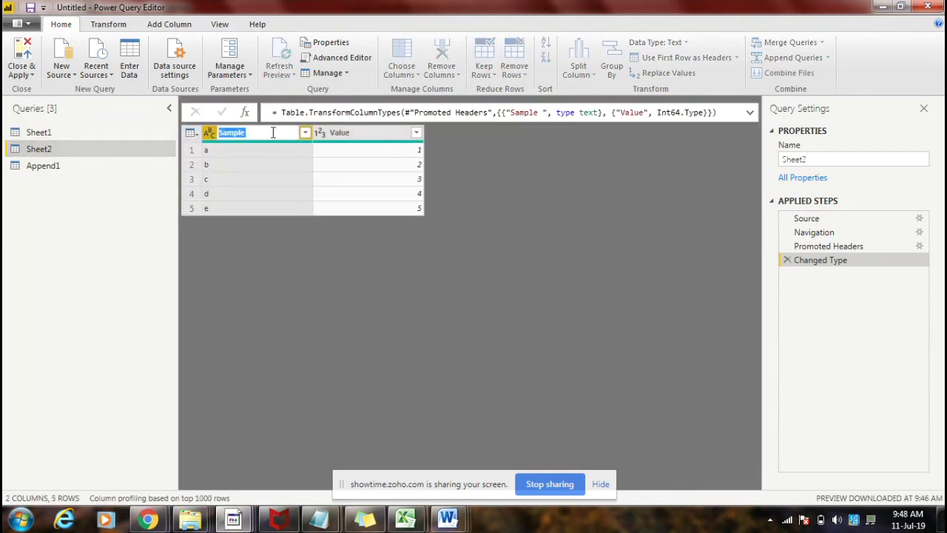
pyautogui.hotkey('ctrl', 'v')
pyautogui.hotkey('ctrl', 'v')
pyautogui.hotkey('ctrl', 'v')
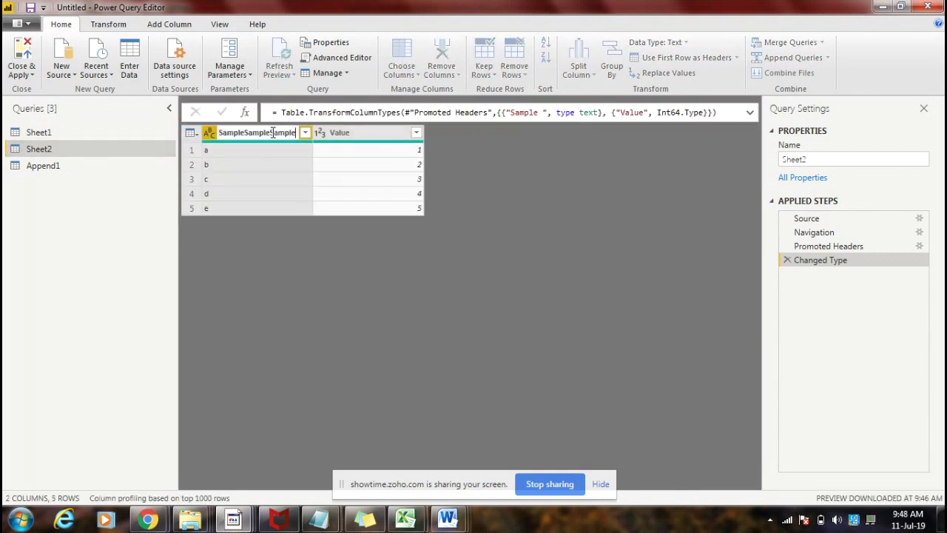
pyautogui.hotkey('ctrl', 'a')
pyautogui.press('BackSpace')
pyautogui.hotkey('ctrl', 'v')
pyautogui.press('Return')
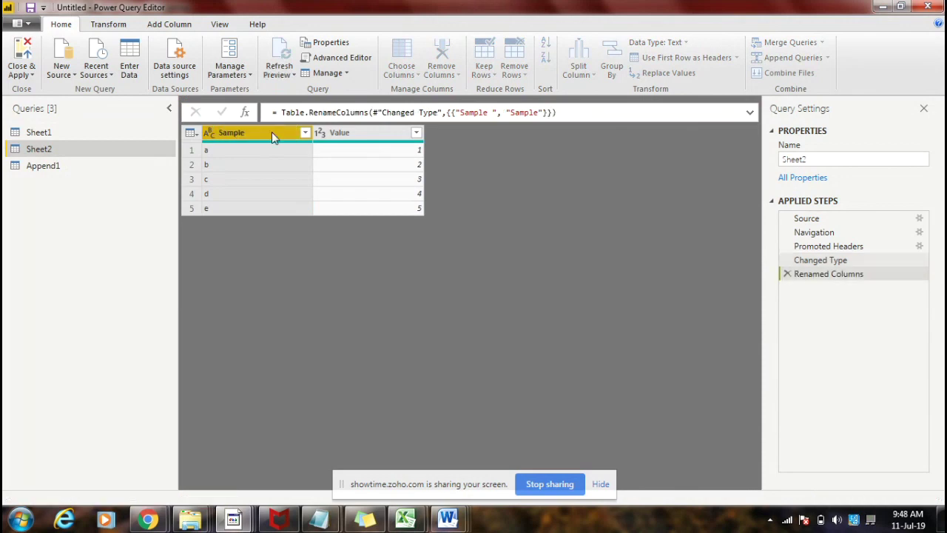
# Step: Apply the "Value" column name from Sheet1 to the second column of Sheet2
pyautogui.click(45, 132)
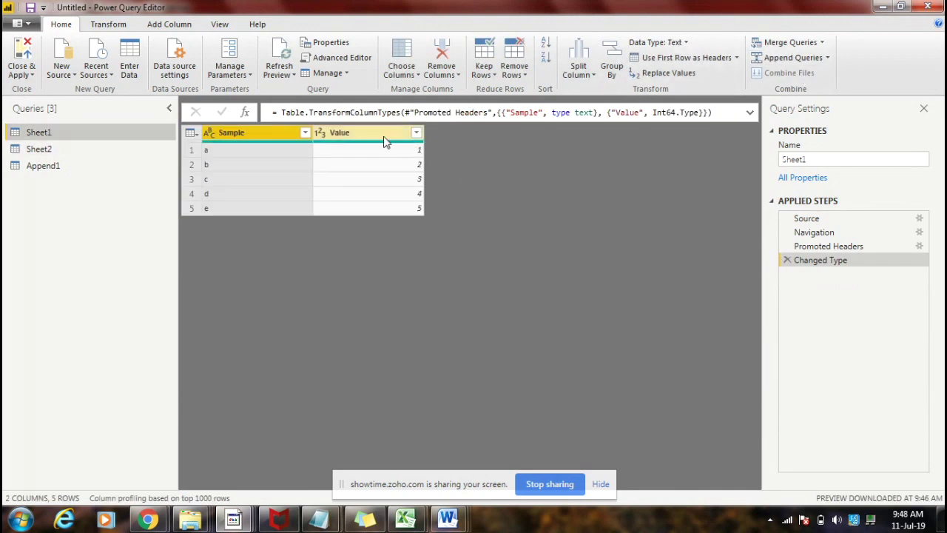
pyautogui.doubleClick(381, 135)
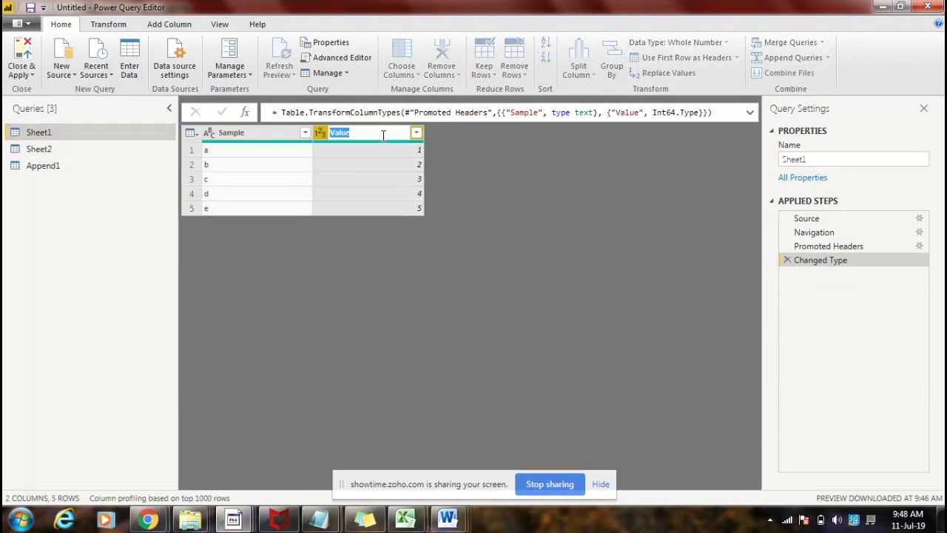
pyautogui.click(93, 153)
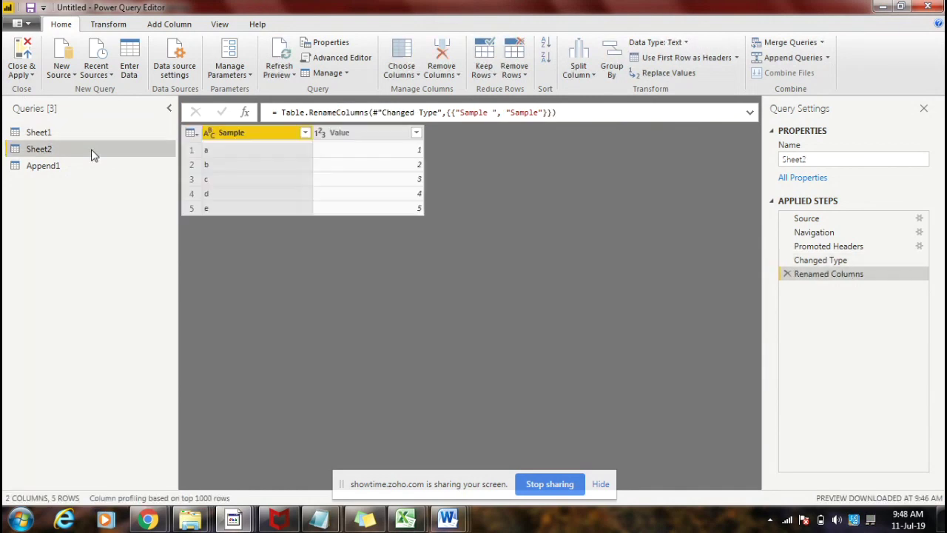
pyautogui.doubleClick(358, 135)
pyautogui.click(358, 134)
pyautogui.press('Return')
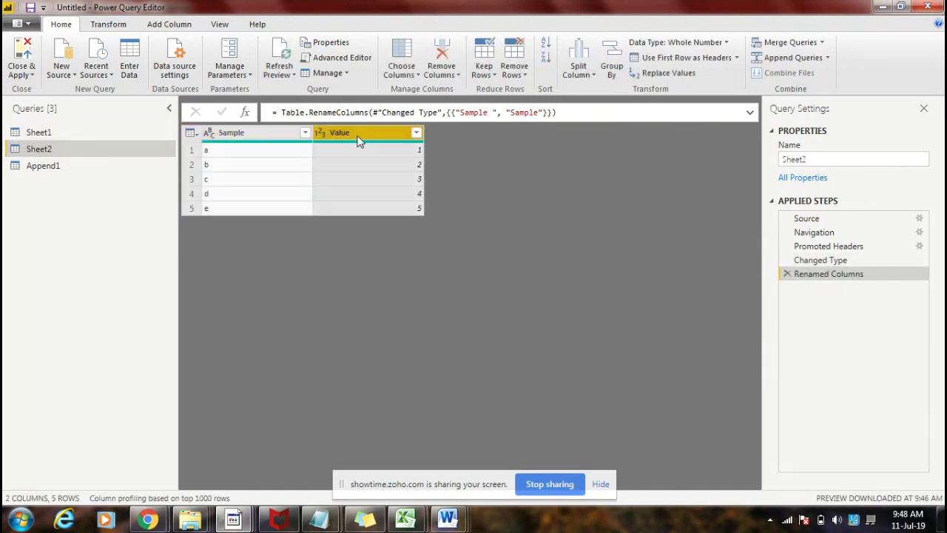
# Step: Append Queries as New with two tables again, using Sheet1 as the primary table and Sheet2 as the table to append
pyautogui.click(103, 134)
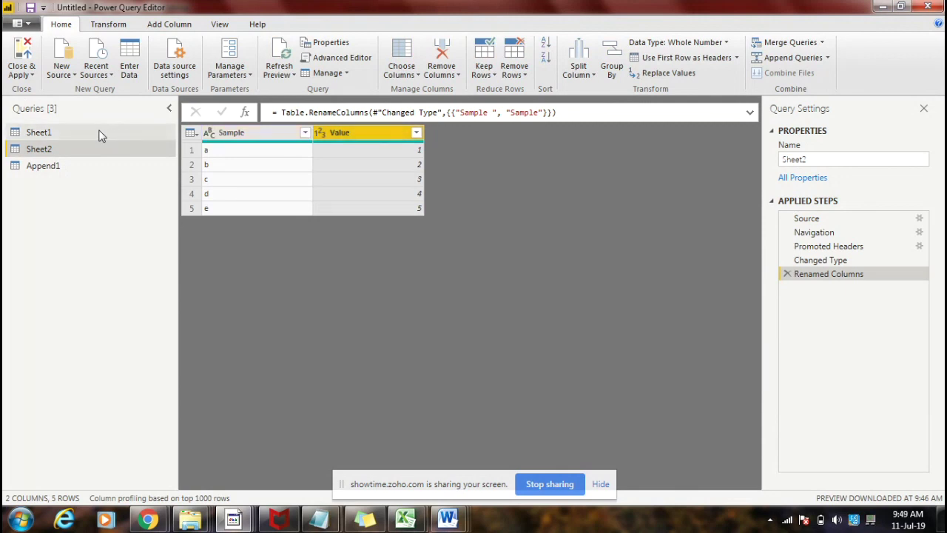
pyautogui.click(827, 58)
pyautogui.click(825, 89)
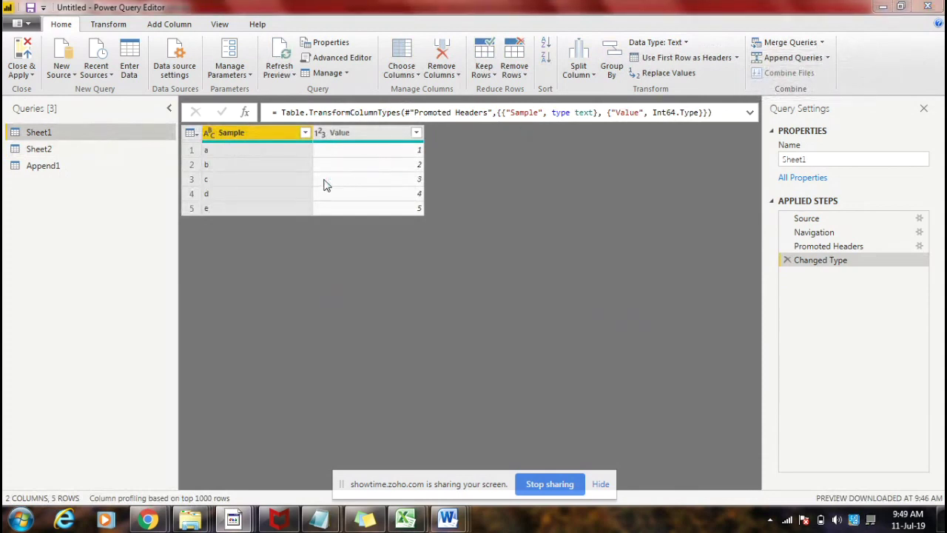
pyautogui.click(321, 294)
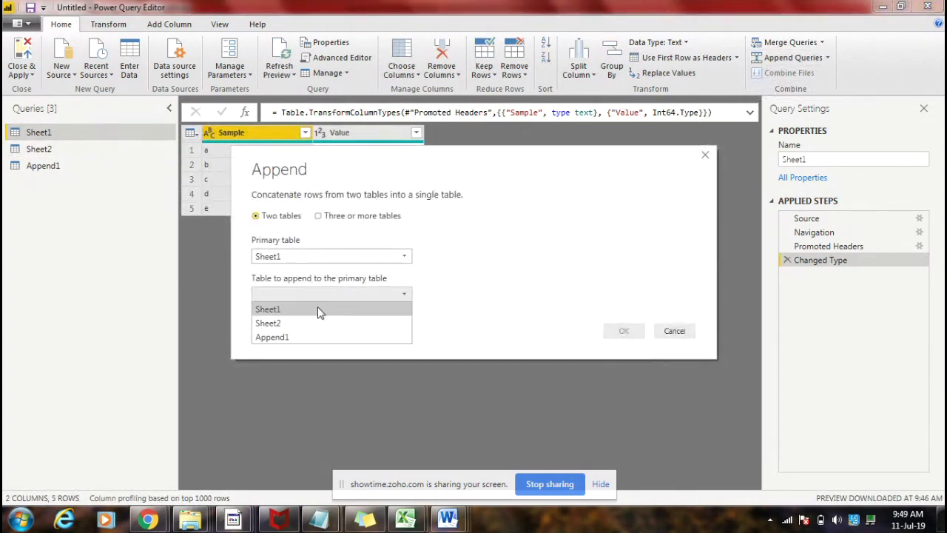
pyautogui.click(317, 323)
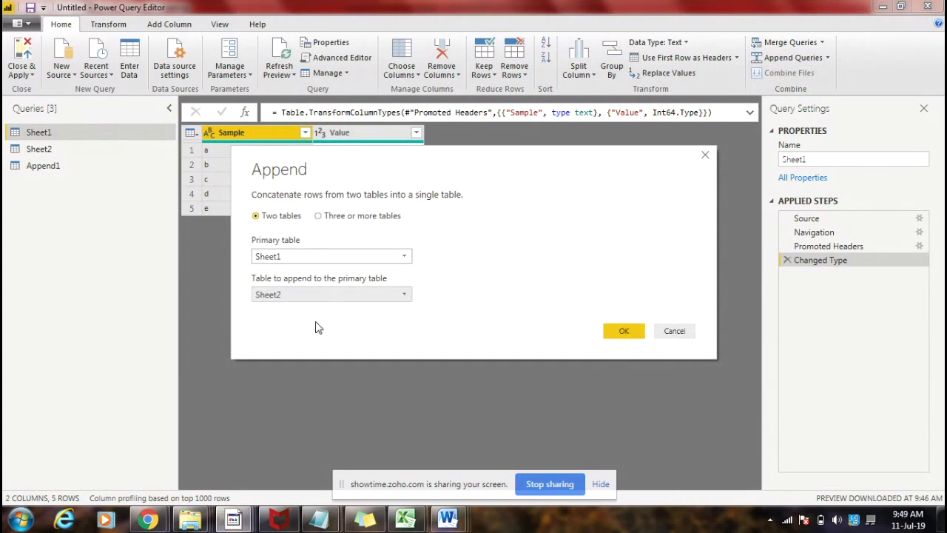
pyautogui.click(623, 331)
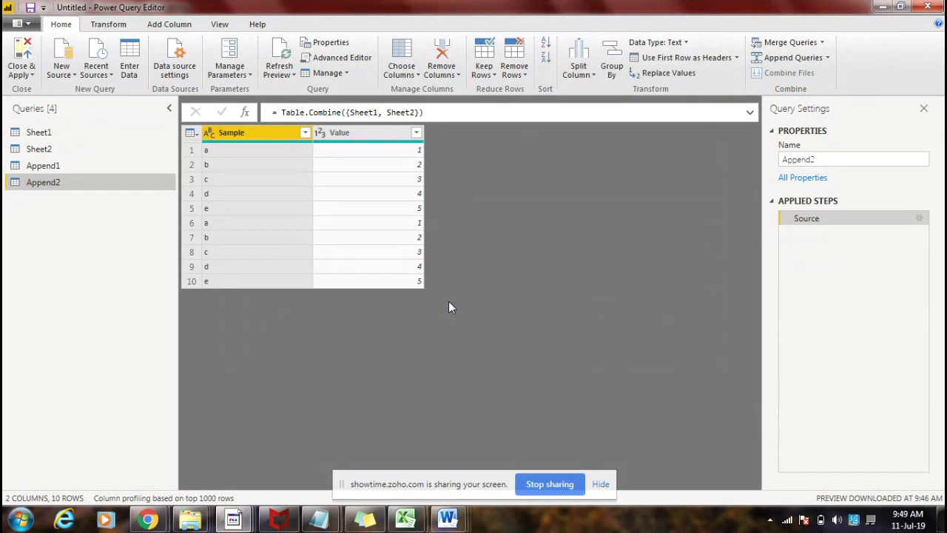
# Step: Delete the earlier Append1 query
pyautogui.click(52, 170)
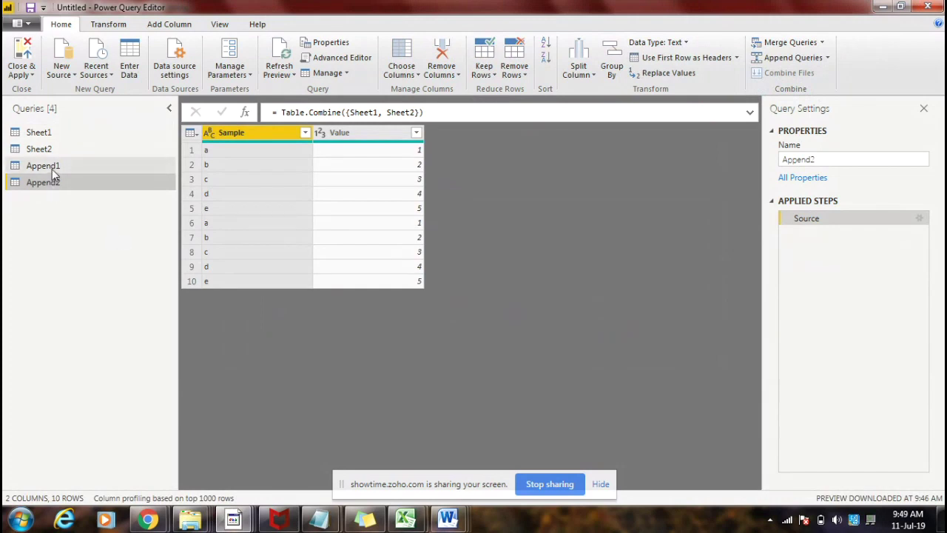
pyautogui.rightClick(53, 173)
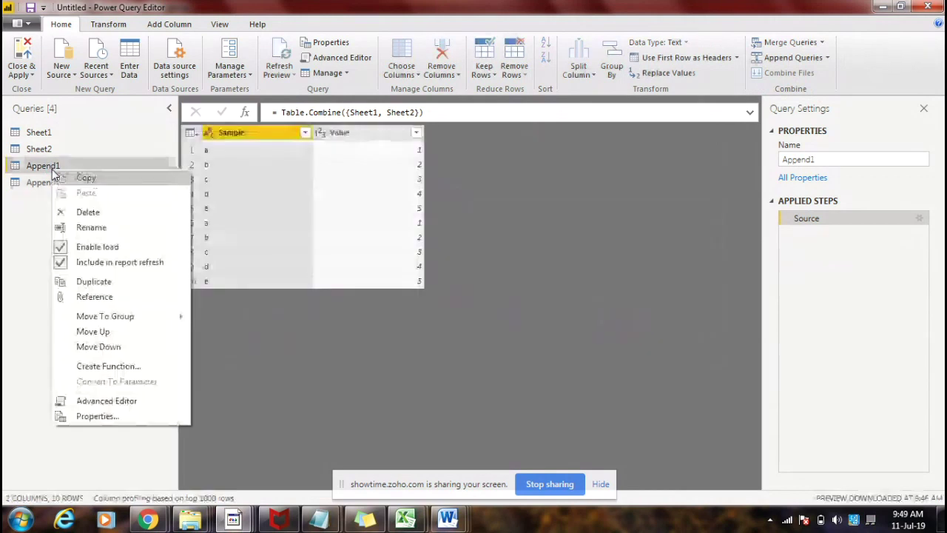
pyautogui.click(87, 213)
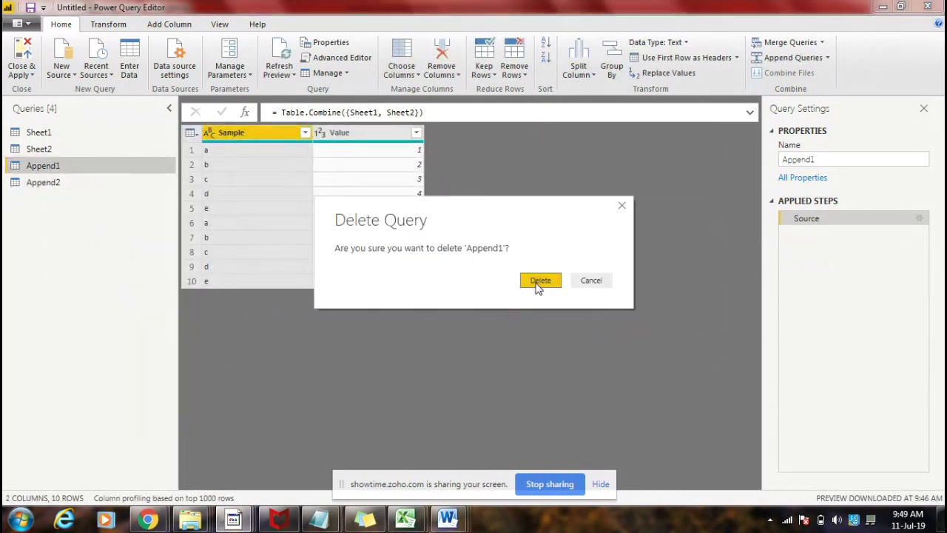
pyautogui.click(538, 285)
# Step: Rename the Append2 query as "Append_Duplicate tables"
pyautogui.click(58, 175)
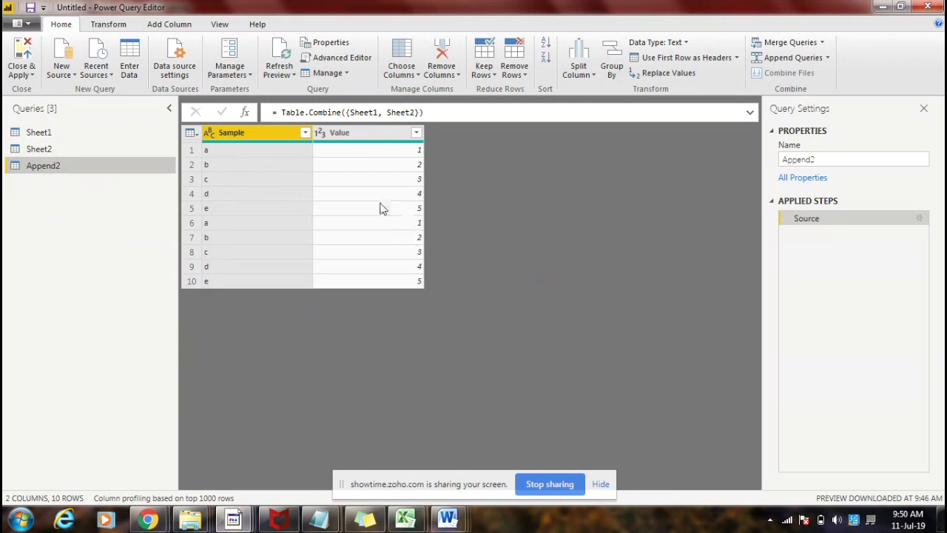
pyautogui.rightClick(107, 170)
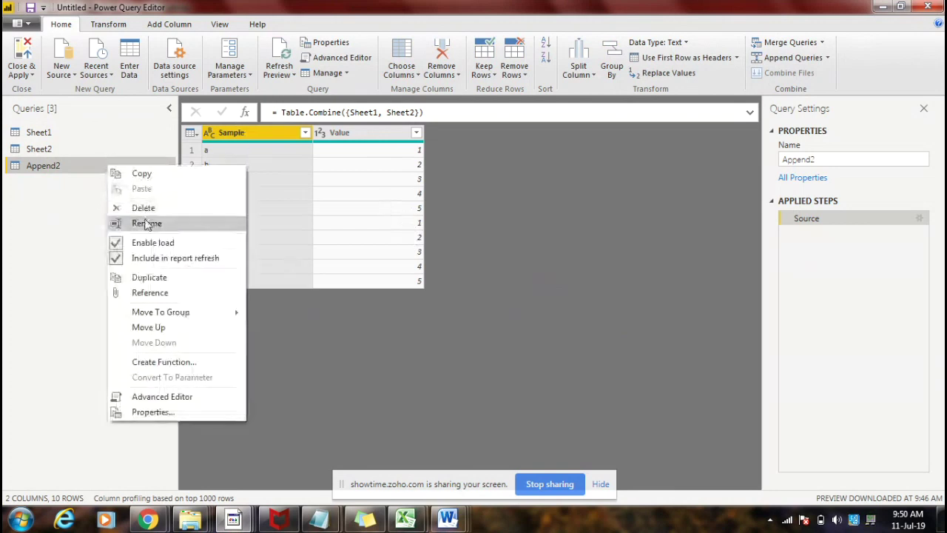
pyautogui.click(145, 223)
pyautogui.press('BackSpace')
pyautogui.write('Append_')
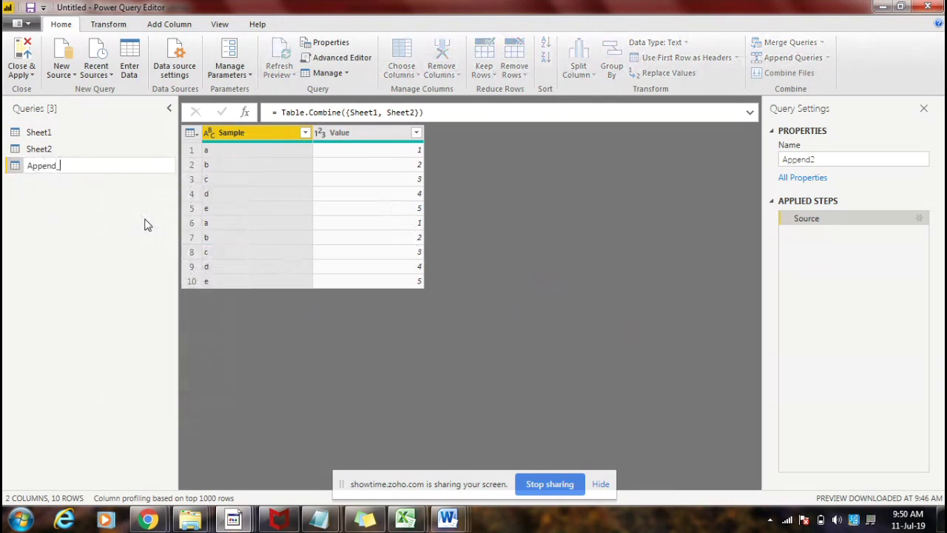
pyautogui.write(' Duplicate tables')
pyautogui.press('Return')
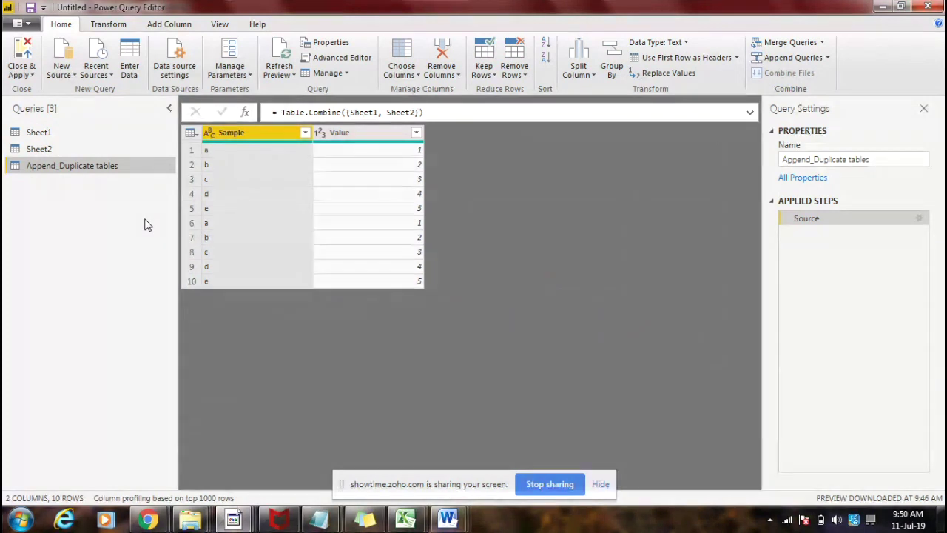
# Step: Compare Sheet1 with the appended query and duplicate the Sheet1 query
pyautogui.click(89, 132)
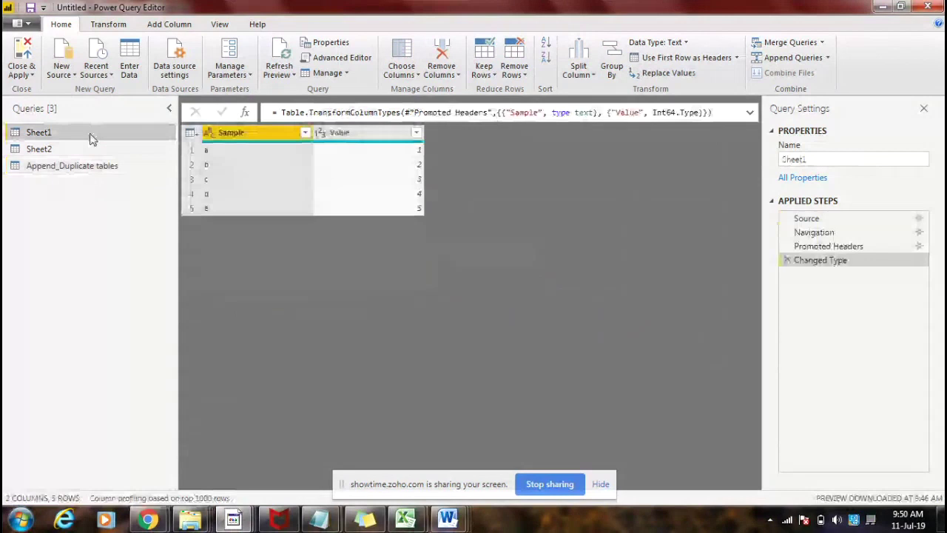
pyautogui.click(94, 166)
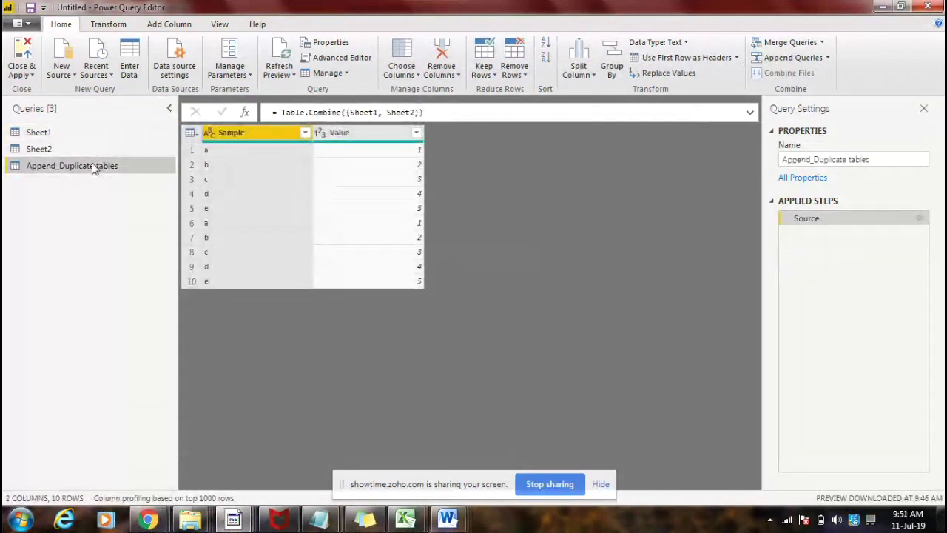
pyautogui.click(87, 127)
pyautogui.rightClick(77, 131)
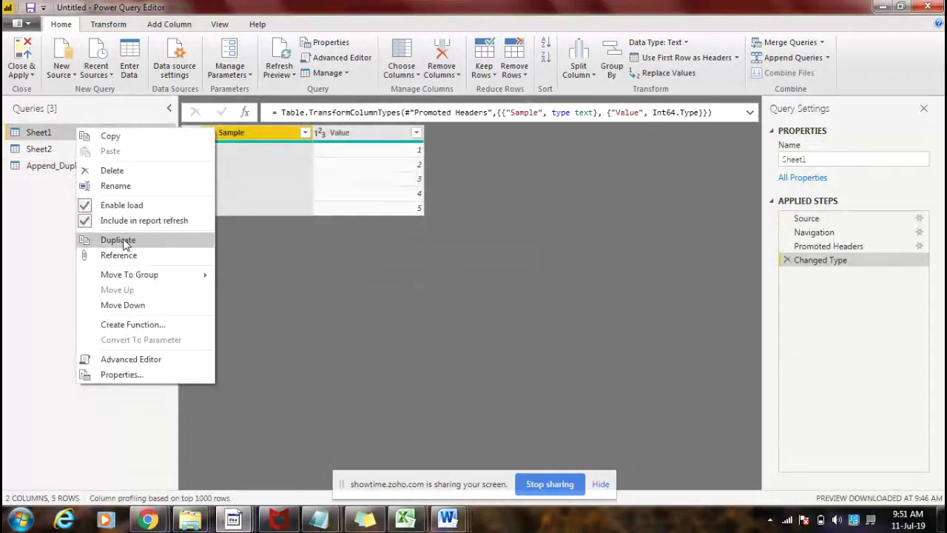
pyautogui.click(124, 240)
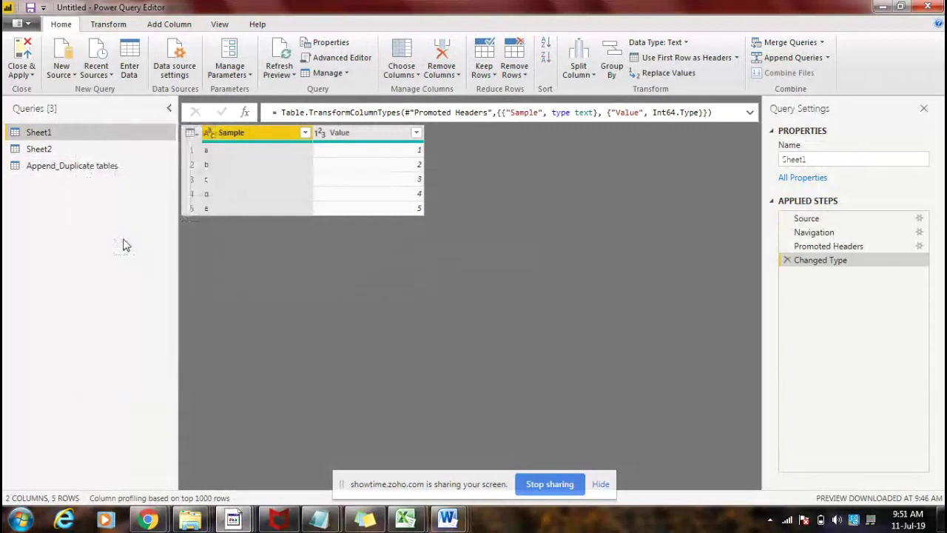
# Step: Duplicate the Sheet2 query and view both duplicated queries
pyautogui.click(93, 150)
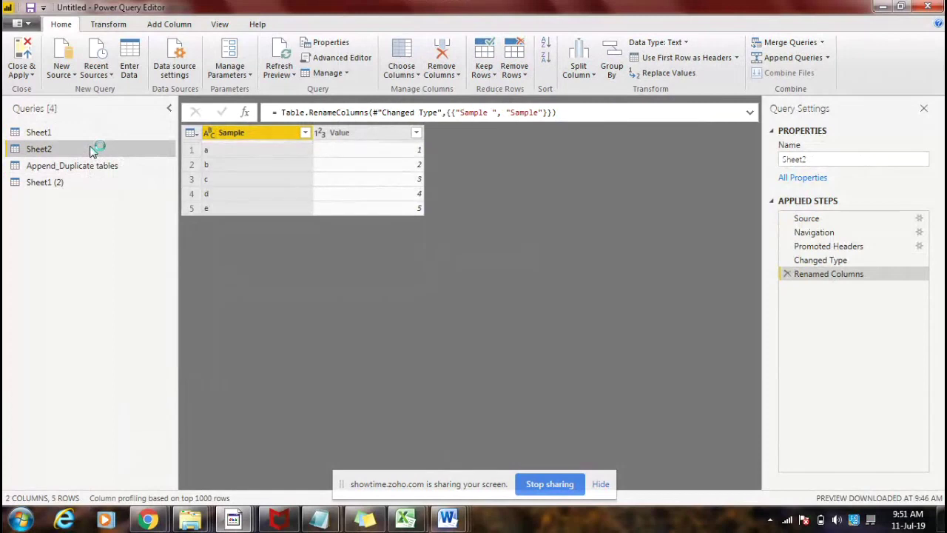
pyautogui.rightClick(92, 150)
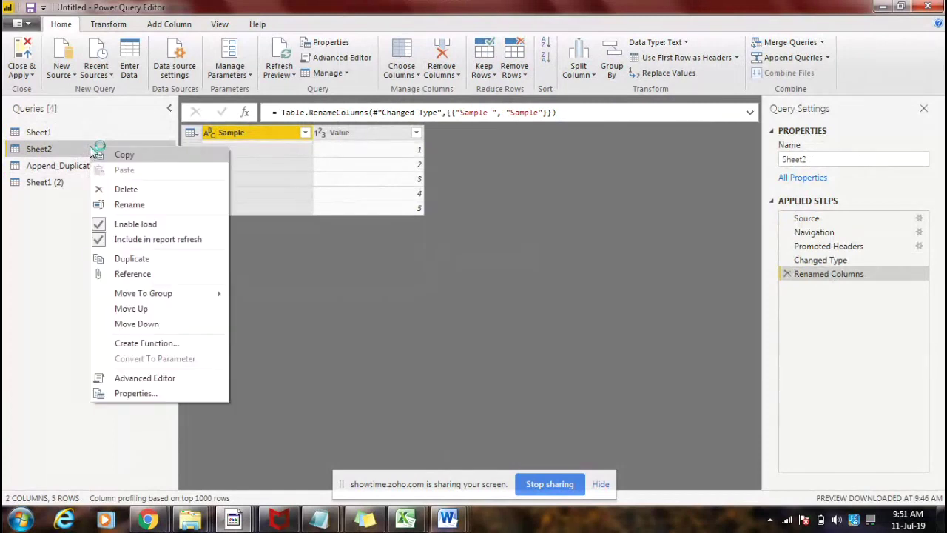
pyautogui.click(125, 260)
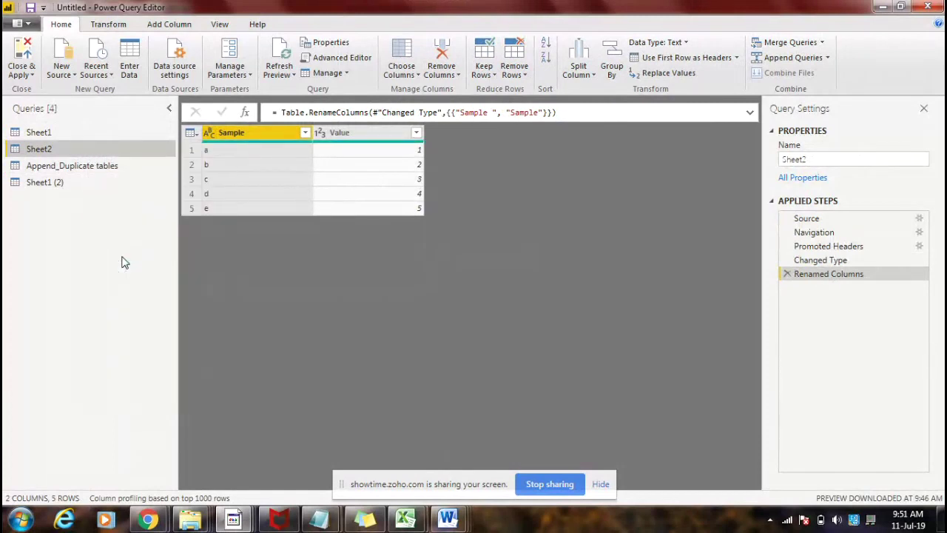
pyautogui.click(72, 186)
pyautogui.click(73, 197)
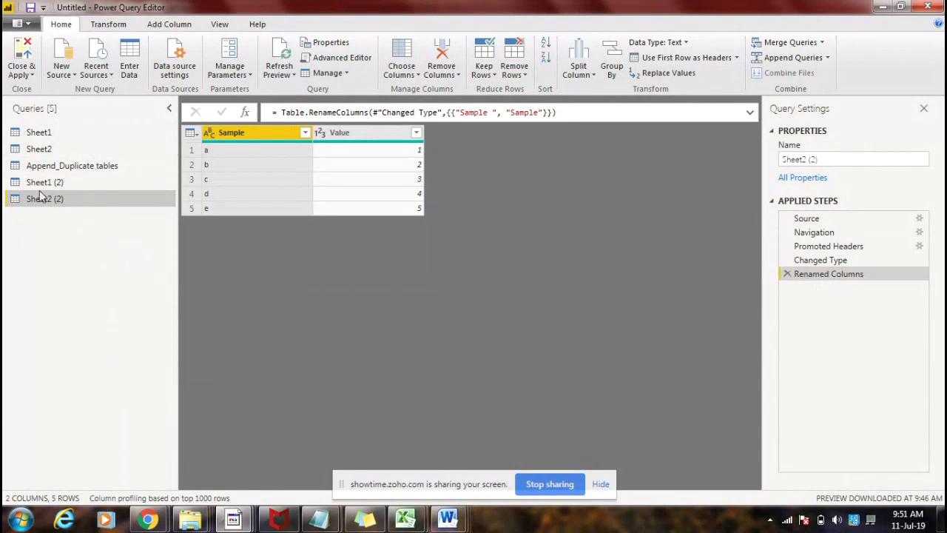
# Step: Append Sheet2 (2) directly into the Sheet1 (2) query with Append Queries and compare the result with Append_Duplicate tables
pyautogui.click(40, 182)
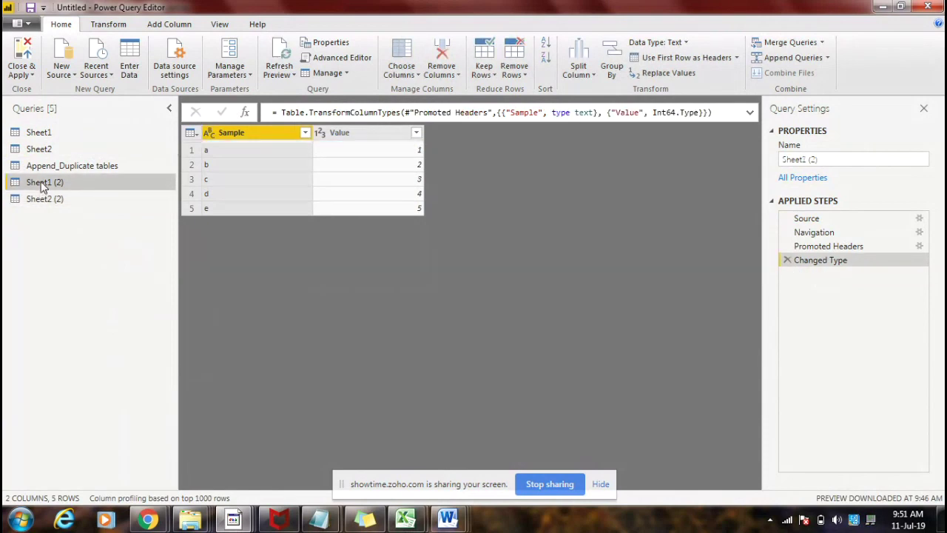
pyautogui.click(827, 57)
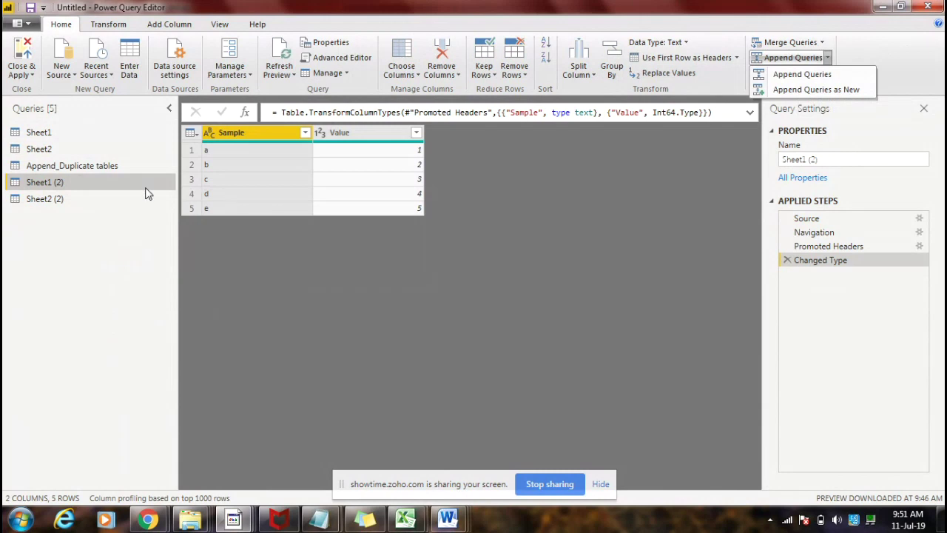
pyautogui.click(800, 74)
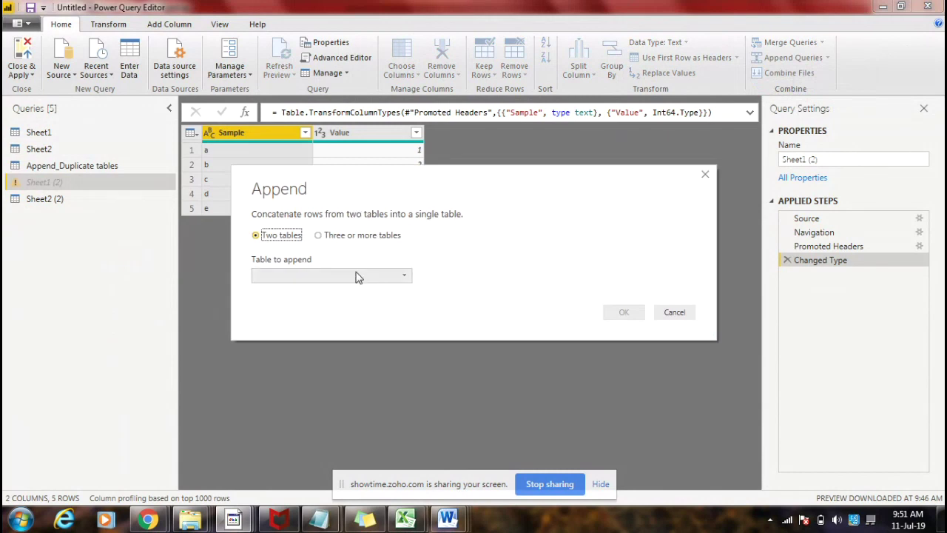
pyautogui.click(358, 276)
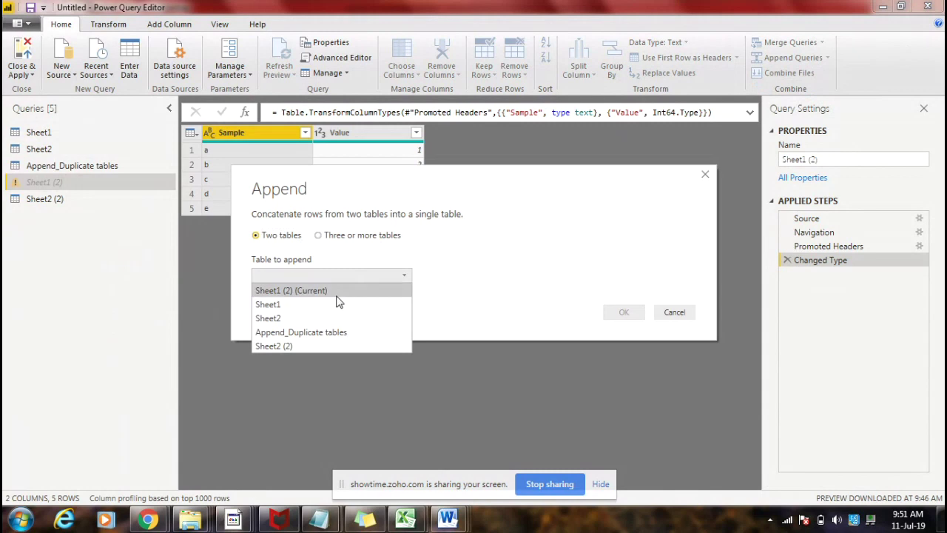
pyautogui.click(313, 342)
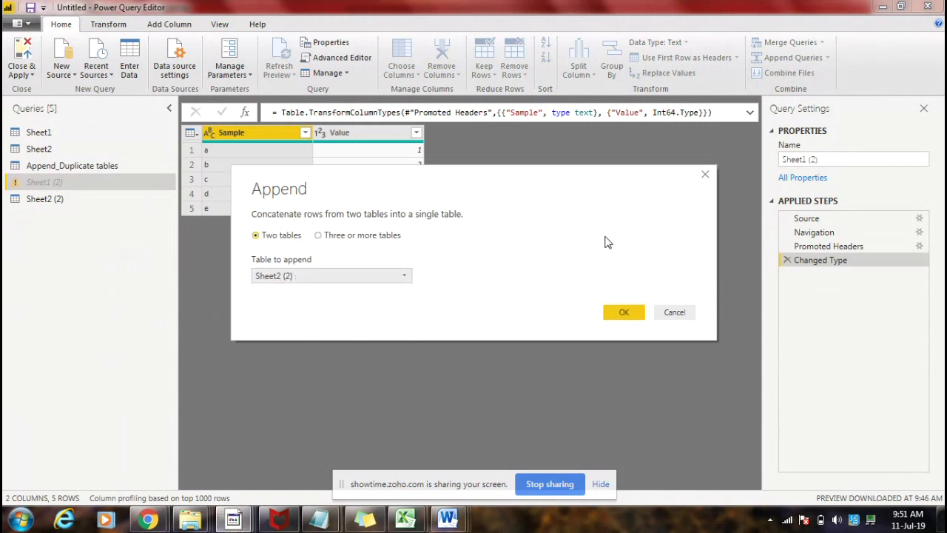
pyautogui.click(623, 311)
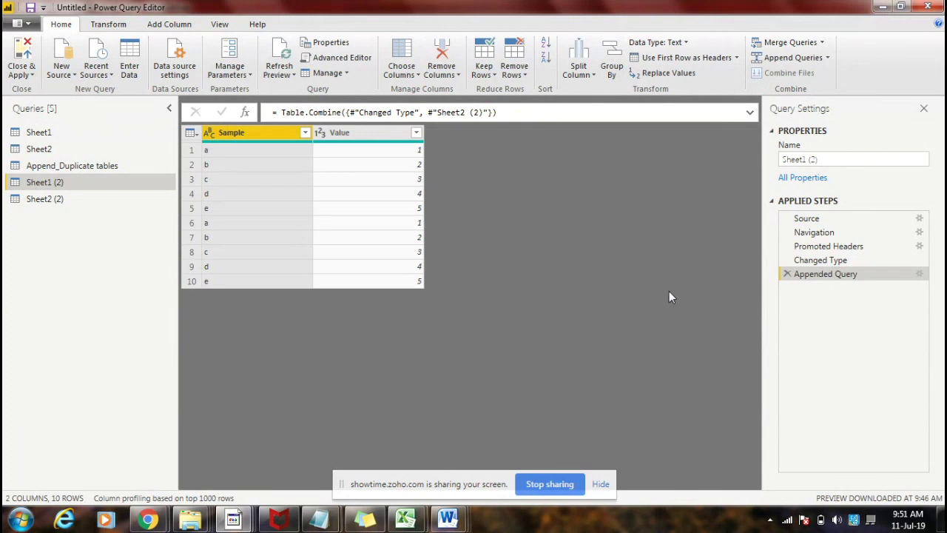
pyautogui.click(828, 59)
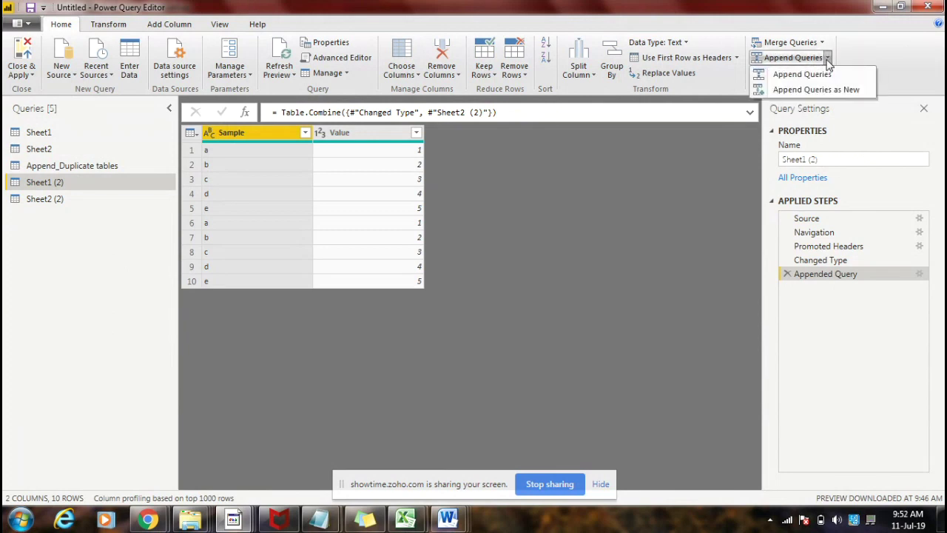
pyautogui.click(716, 178)
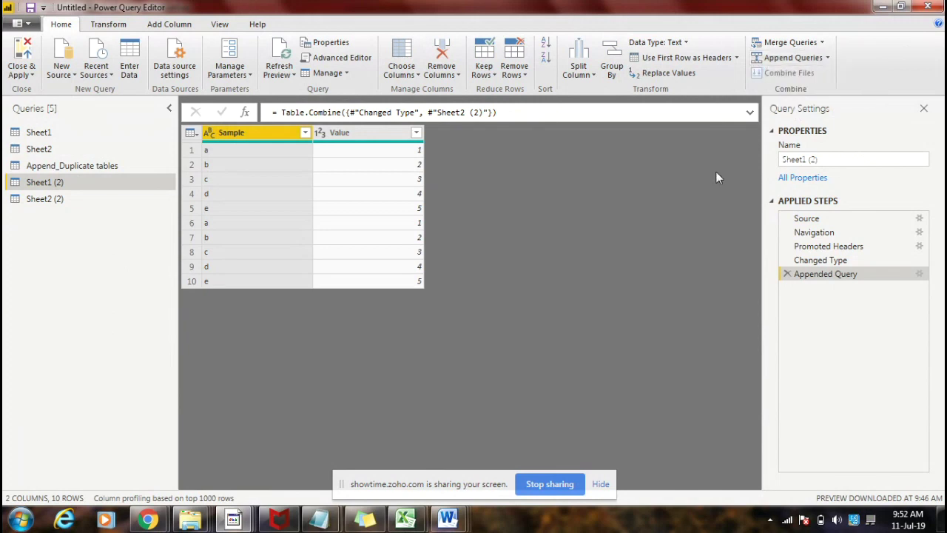
pyautogui.click(97, 166)
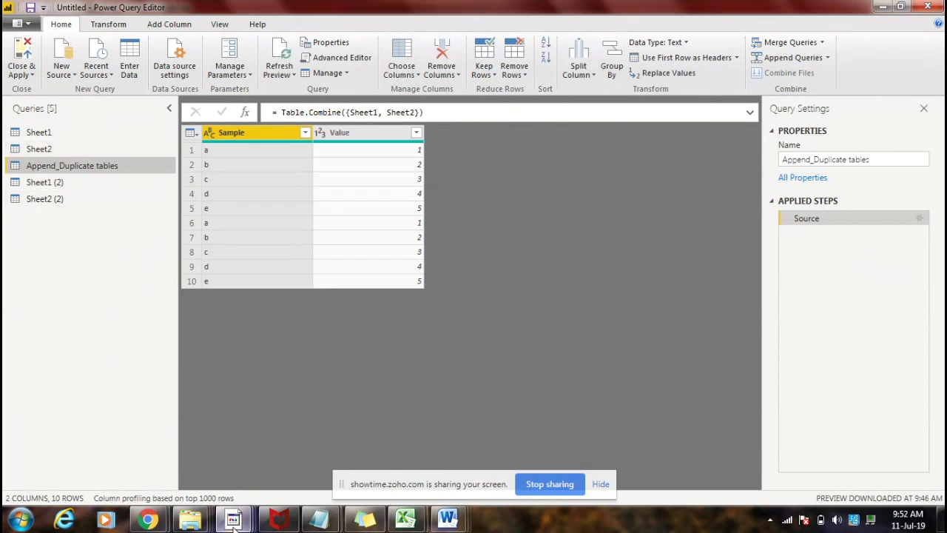
# Step: Switch to Excel and, in a blank workbook, enter the headers "Sample" in A1 and "Value" in B1
pyautogui.moveTo(407, 529)
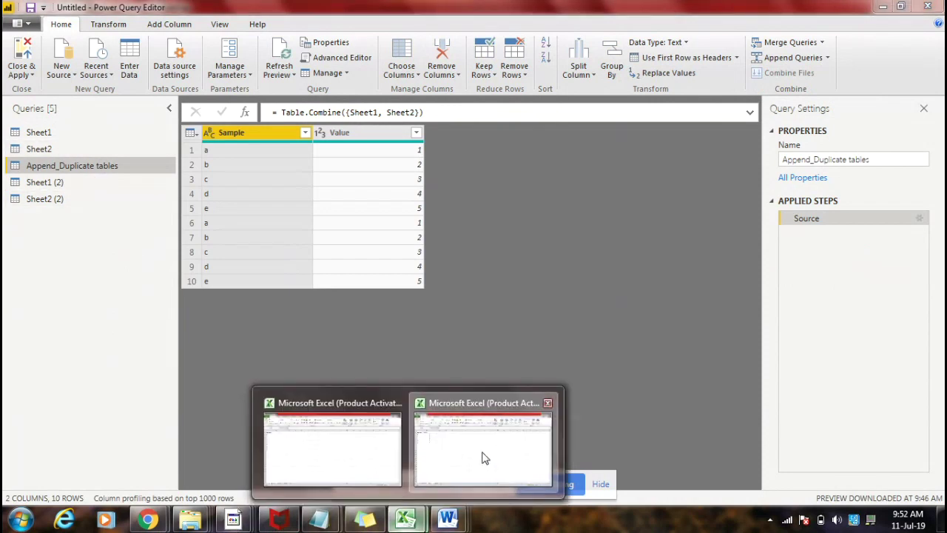
pyautogui.click(484, 452)
pyautogui.click(145, 249)
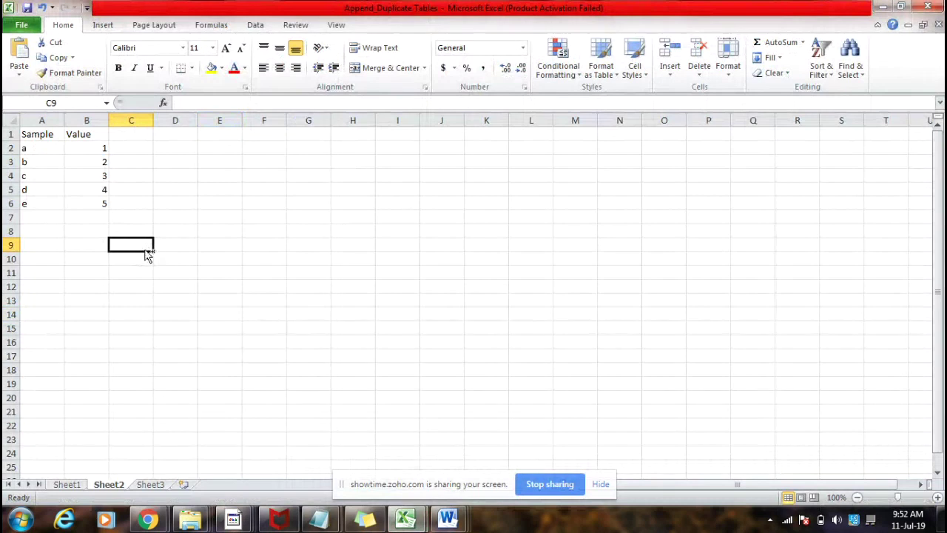
pyautogui.hotkey('ctrl', 'Tab')
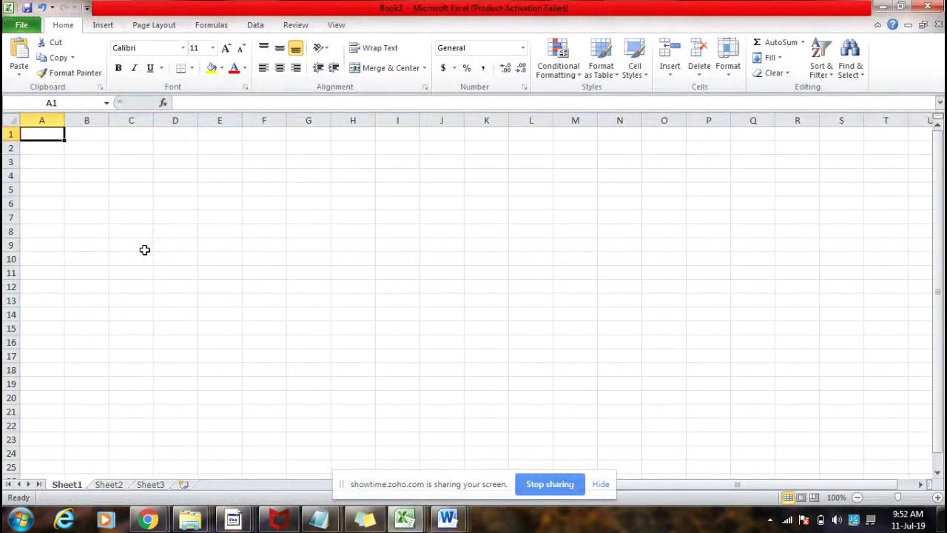
pyautogui.write('Sample')
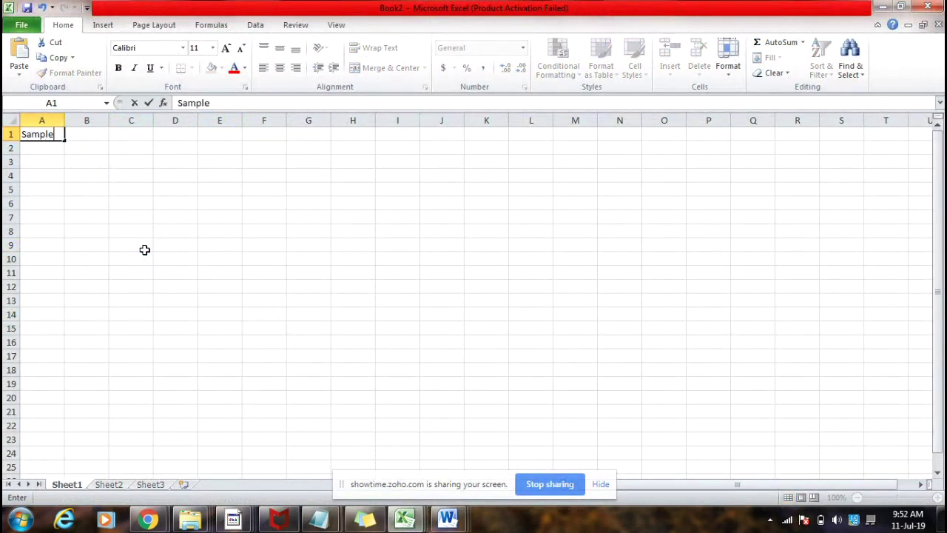
pyautogui.press('Tab')
pyautogui.write('Value')
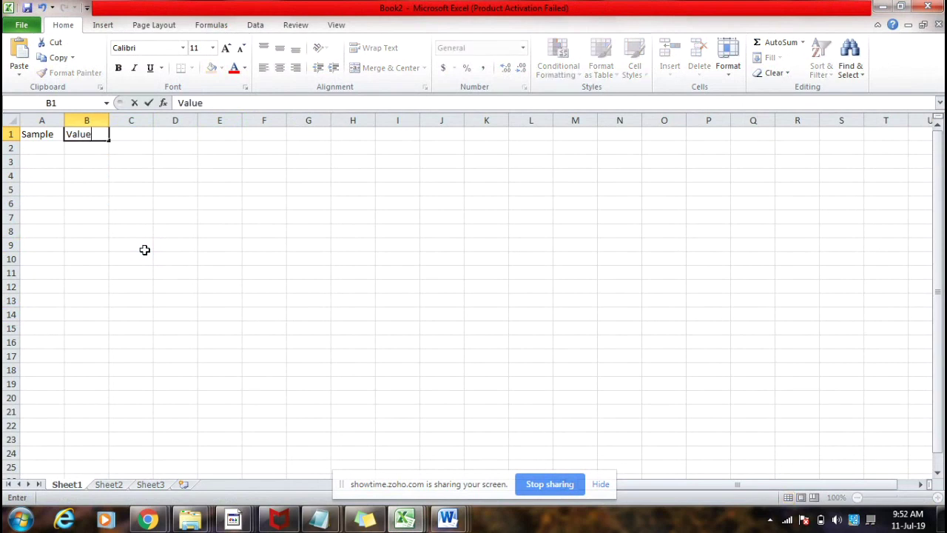
pyautogui.click(133, 142)
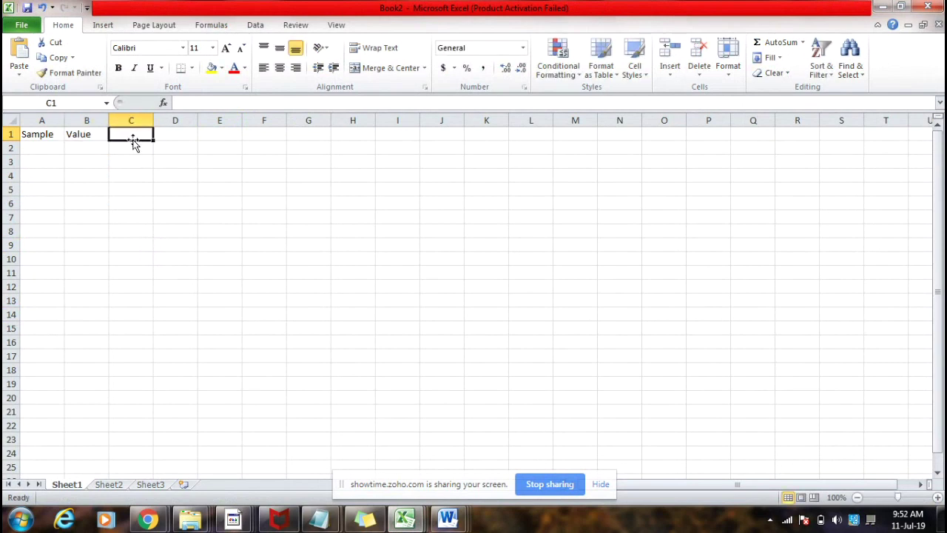
# Step: Fill A2:A6 under the Sample header with the letters a, b, c, d and e
pyautogui.click(42, 149)
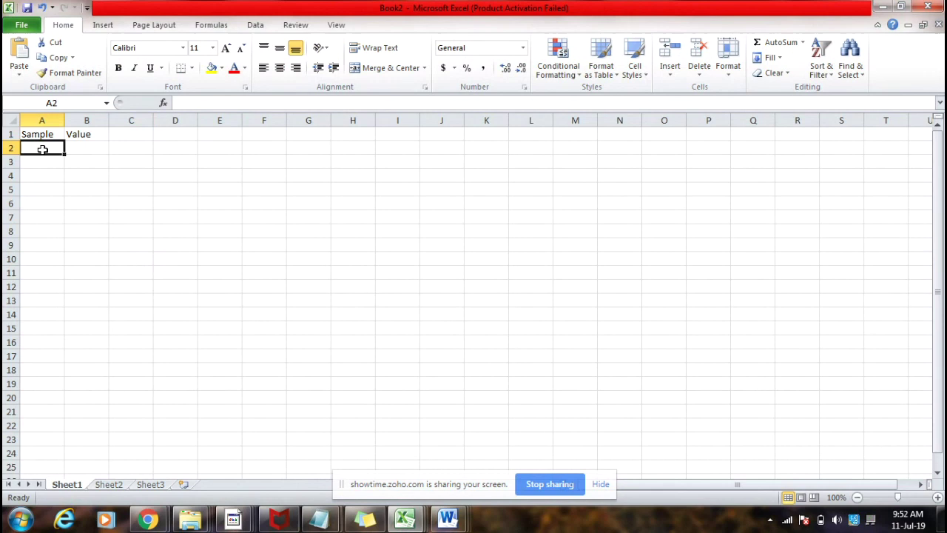
pyautogui.write('a')
pyautogui.press('Return')
pyautogui.write('b')
pyautogui.press('Return')
pyautogui.write('c')
pyautogui.press('Return')
pyautogui.write('de')
pyautogui.press('BackSpace')
pyautogui.press('Return')
pyautogui.write('e')
pyautogui.press('Return')
# Step: Fill B2:B6 under the Value header with the numbers 1, 2, 3, 4 and 5
pyautogui.click(76, 150)
pyautogui.write('1')
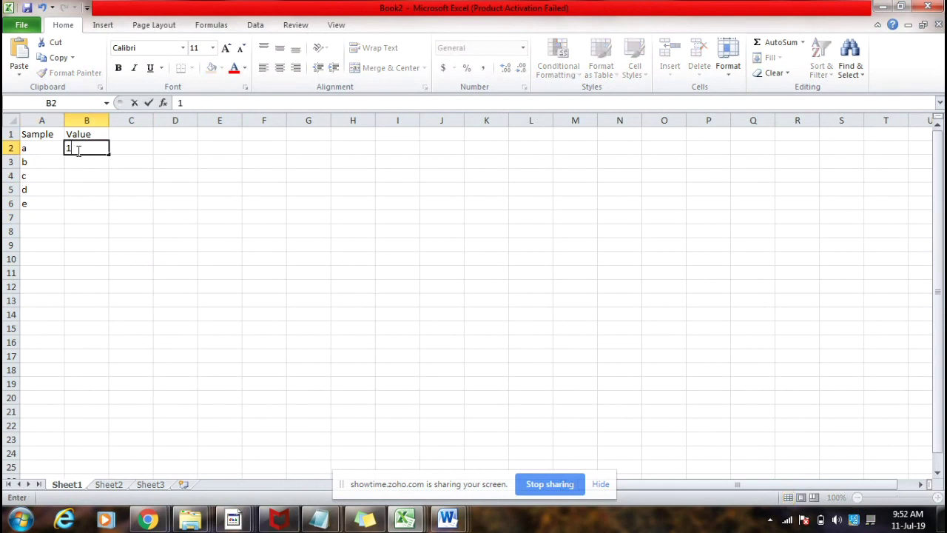
pyautogui.press('Return')
pyautogui.write('2')
pyautogui.press('Return')
pyautogui.write('3')
pyautogui.press('Return')
pyautogui.write('4')
pyautogui.press('Return')
pyautogui.write('5')
pyautogui.press('Return')
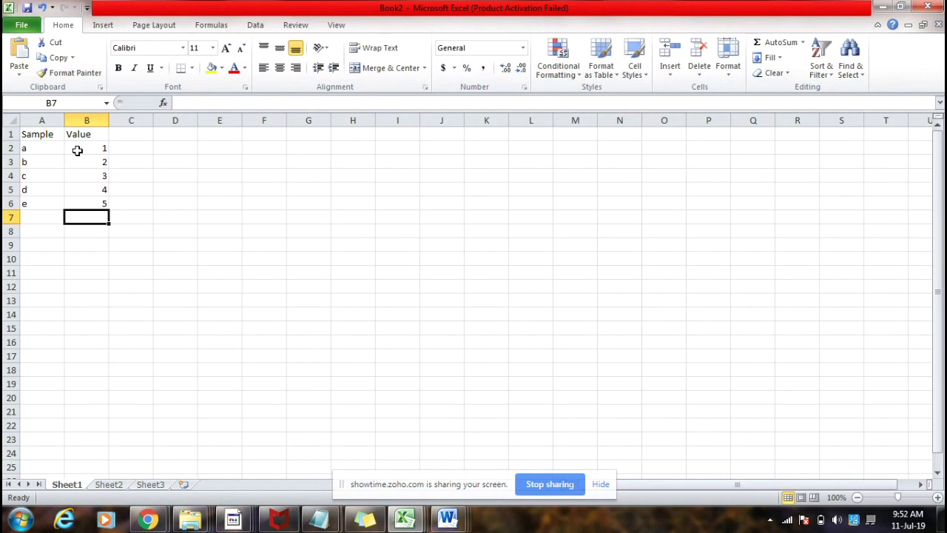
# Step: On Sheet2, enter the headers "Sample1" in A1 and "Value1" in B1
pyautogui.click(114, 489)
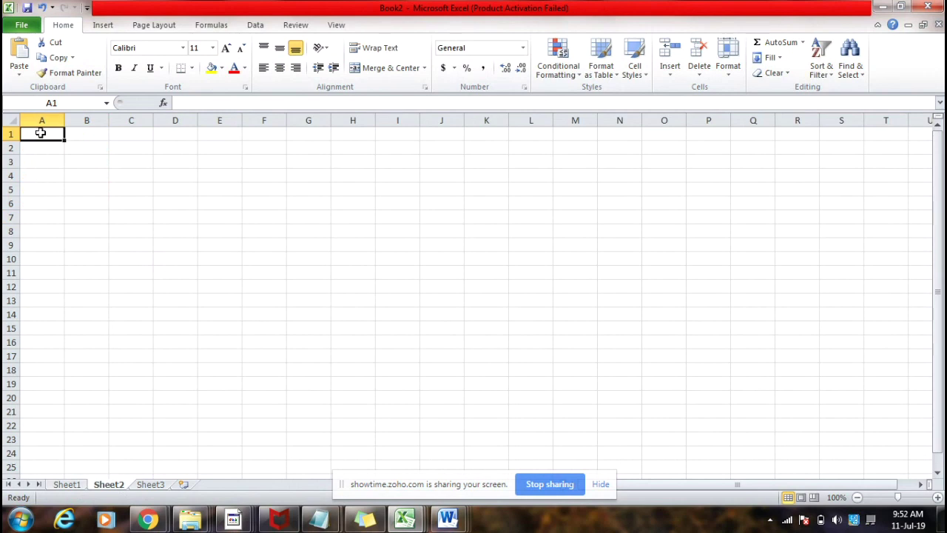
pyautogui.write('Sample1')
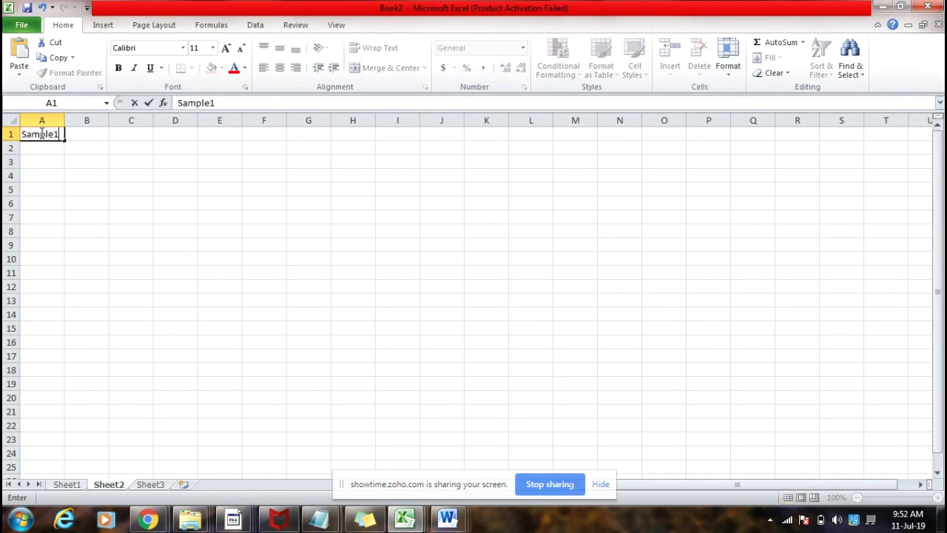
pyautogui.press('Tab')
pyautogui.write('V')
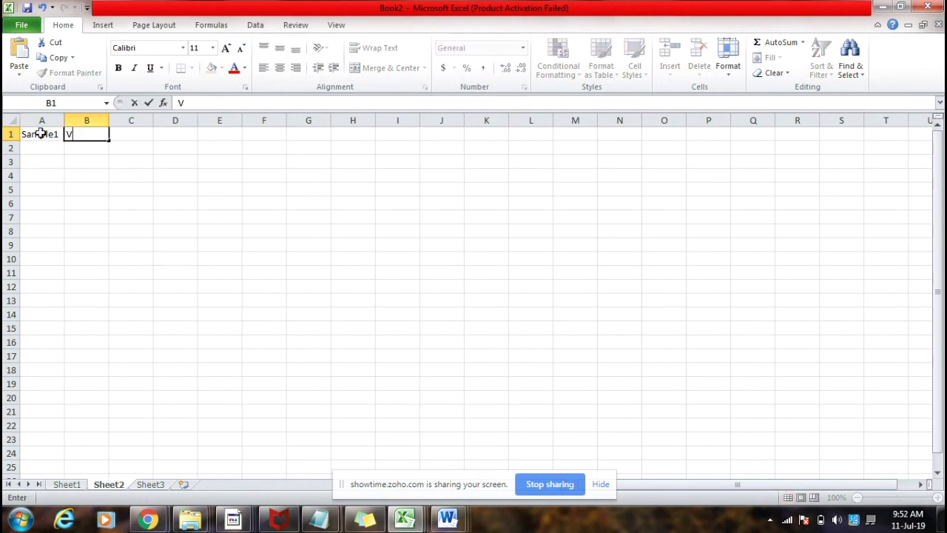
pyautogui.write('alue1')
pyautogui.click(40, 133)
pyautogui.press('Return')
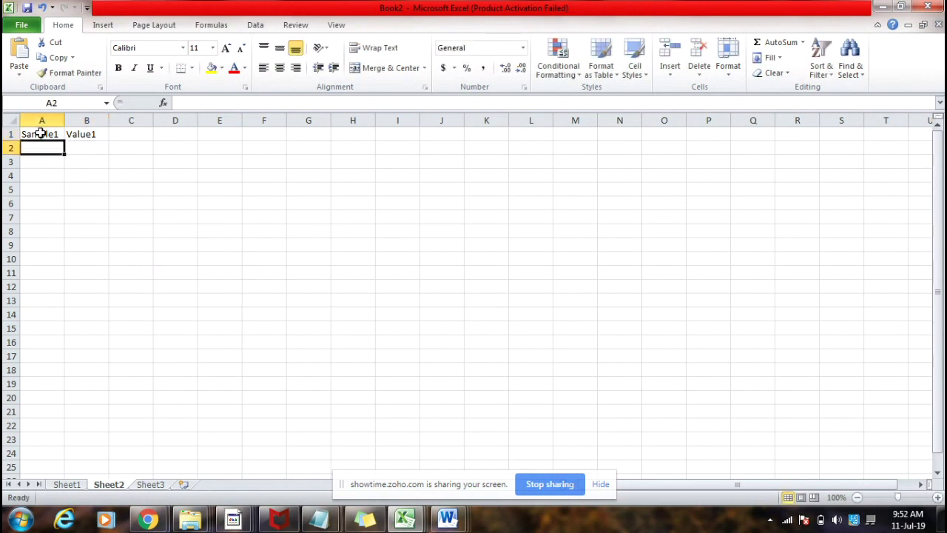
# Step: Fill A2:A6 of Sheet2 under Sample1 with the letters a, b, c, d and e
pyautogui.write('a')
pyautogui.press('Return')
pyautogui.write('b')
pyautogui.press('Return')
pyautogui.write('c')
pyautogui.press('Return')
pyautogui.write('d')
pyautogui.press('Return')
pyautogui.write('e')
pyautogui.press('Return')
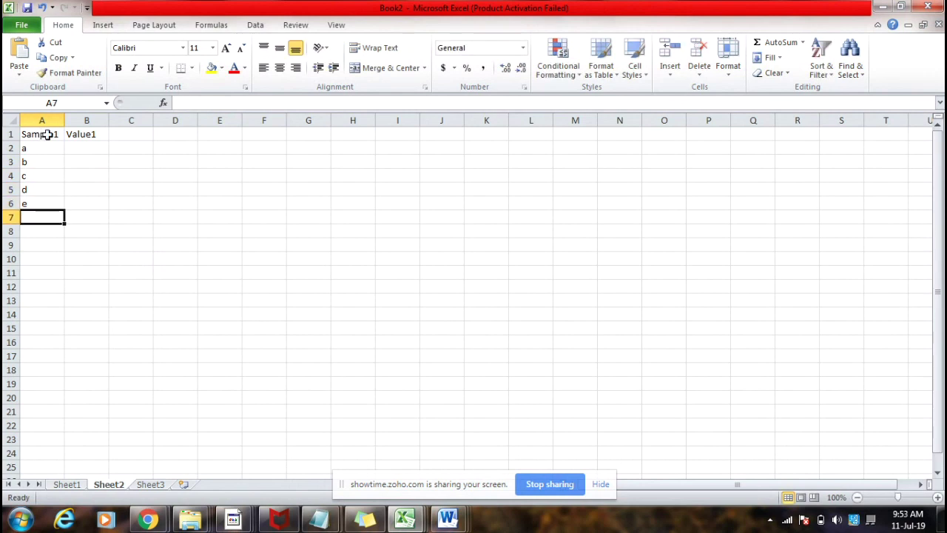
# Step: Fill B2:B6 of Sheet2 under Value1 with the numbers 1 to 5, correcting any mistyped entries
pyautogui.click(83, 149)
pyautogui.write('1')
pyautogui.press('Return')
pyautogui.write('2')
pyautogui.press('Return')
pyautogui.write('3')
pyautogui.press('Return')
pyautogui.write('4')
pyautogui.press('Return')
pyautogui.press('Return')
pyautogui.press('Up')
pyautogui.write('4')
pyautogui.click(83, 149)
pyautogui.press('BackSpace')
pyautogui.write('5')
pyautogui.press('BackSpace')
pyautogui.write('1')
pyautogui.press('Return')
pyautogui.press('Down')
pyautogui.press('Down')
pyautogui.press('Down')
pyautogui.write('5')
pyautogui.press('Return')
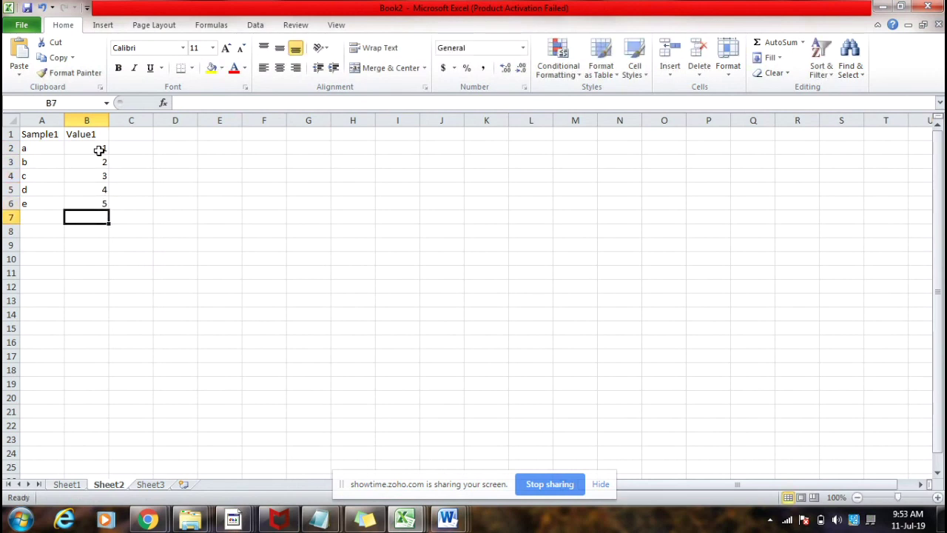
# Step: Compare the headers of Sheet1 and Sheet2, and save the workbook to the Desktop as "Append_Duplicate Tables with Different Column Headers"
pyautogui.click(66, 485)
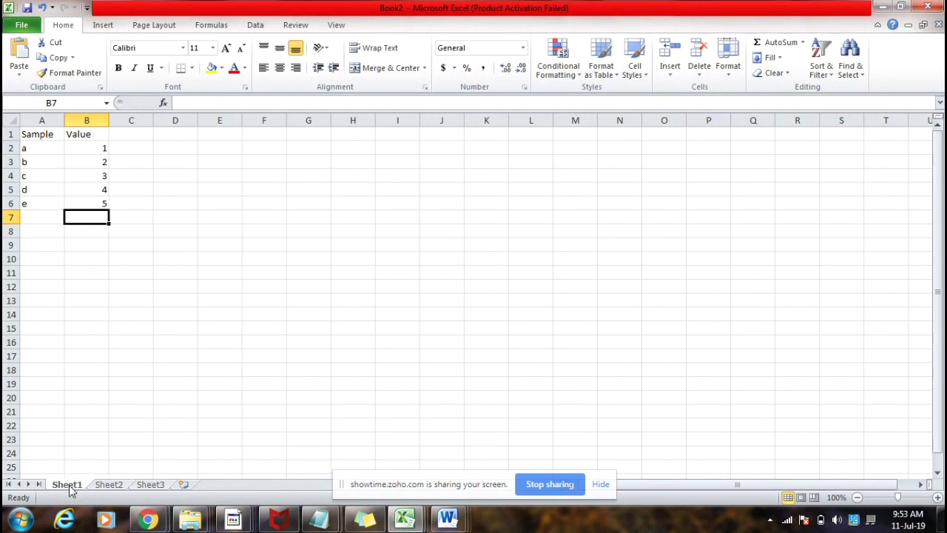
pyautogui.click(115, 484)
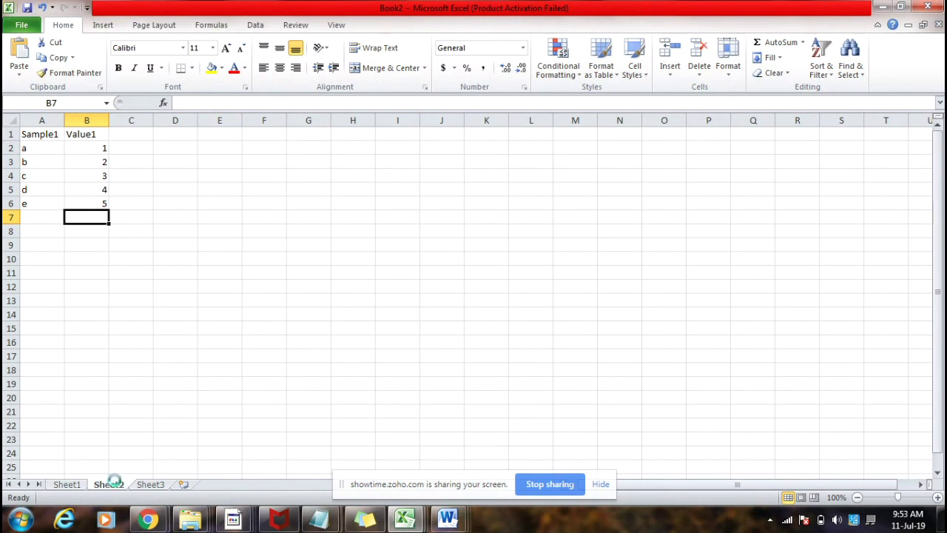
pyautogui.hotkey('ctrl', 's')
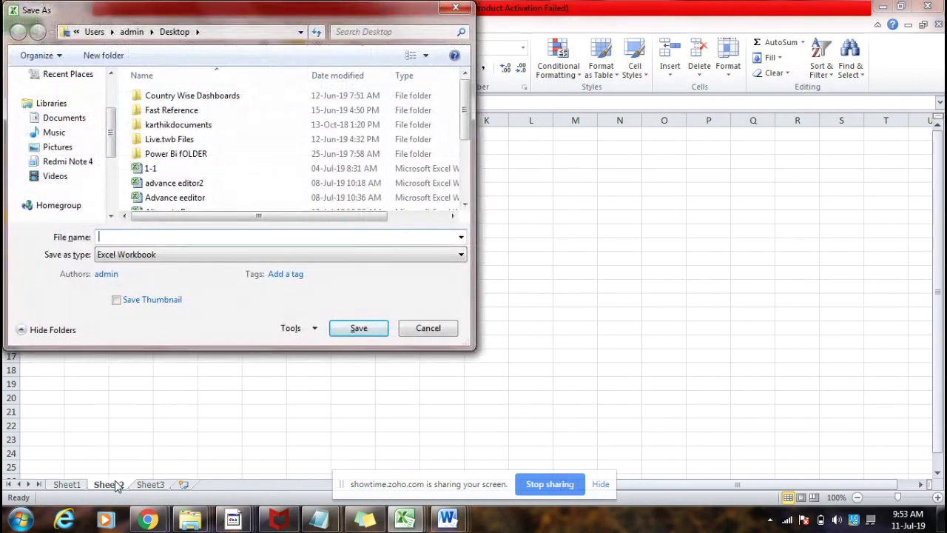
pyautogui.write('Append')
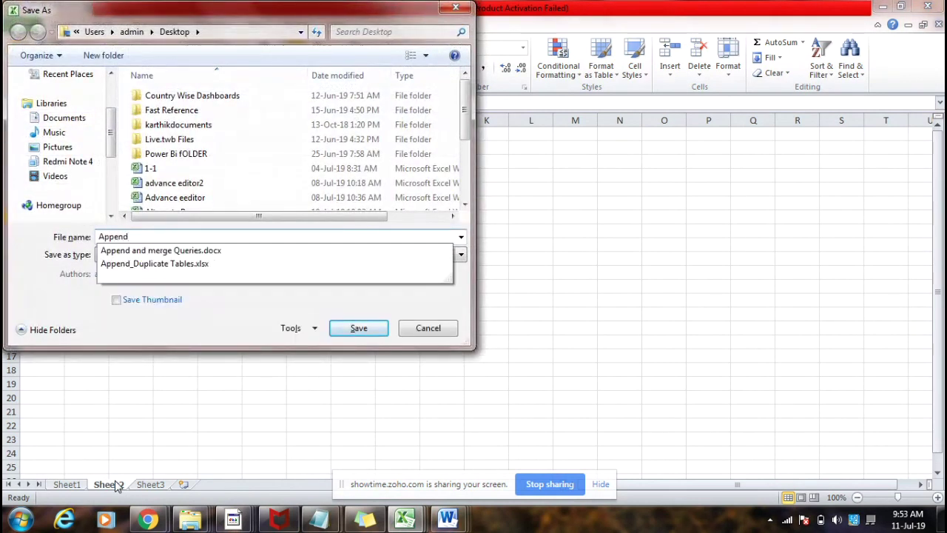
pyautogui.write('_Duplicate')
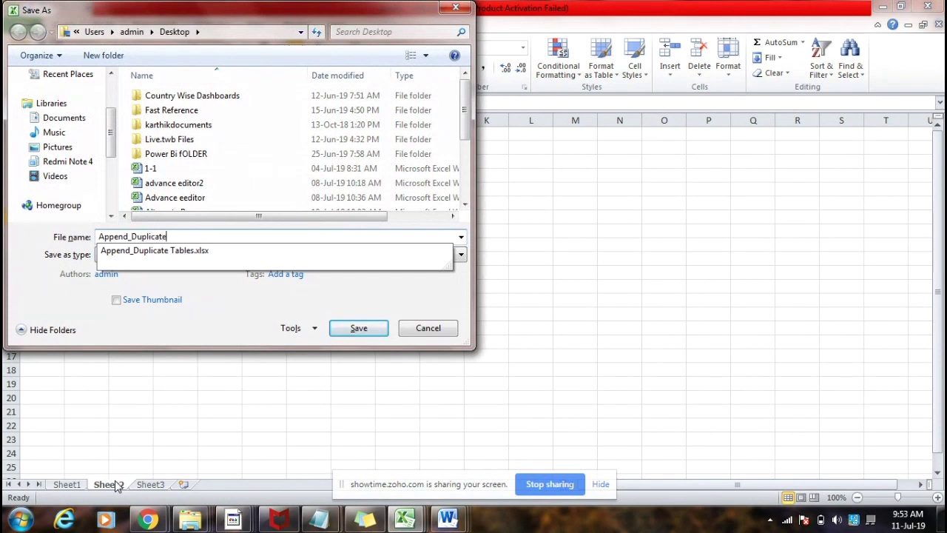
pyautogui.write(' Tables with')
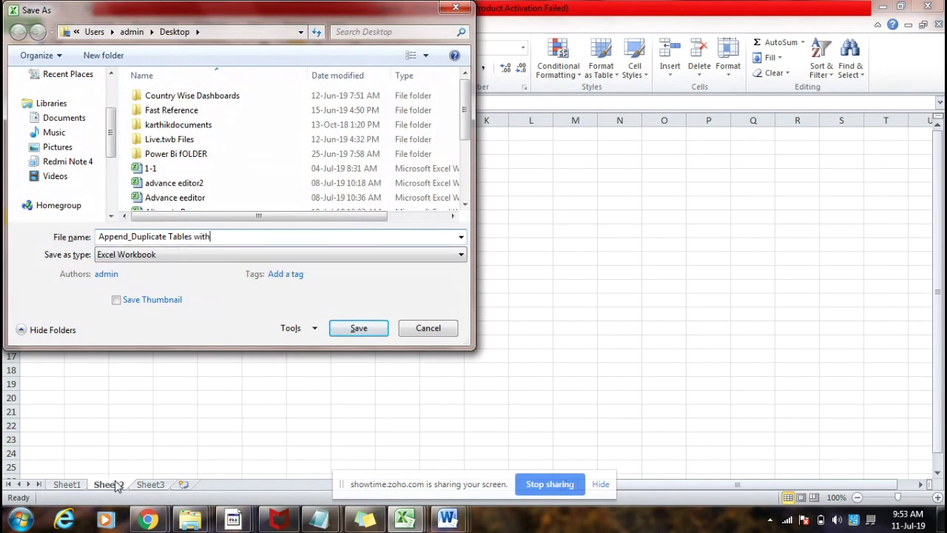
pyautogui.write(' Different Column Headers')
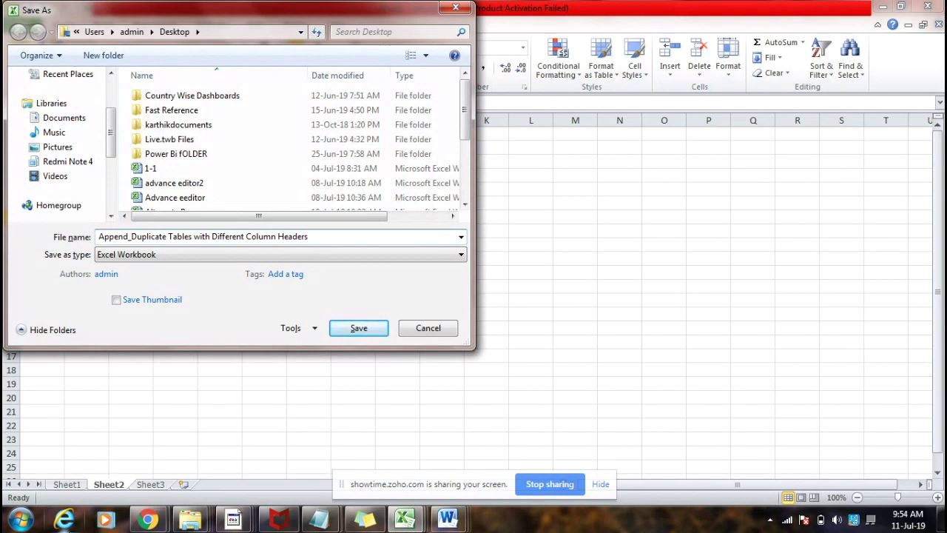
pyautogui.moveTo(270, 23); pyautogui.dragTo(583, 122)
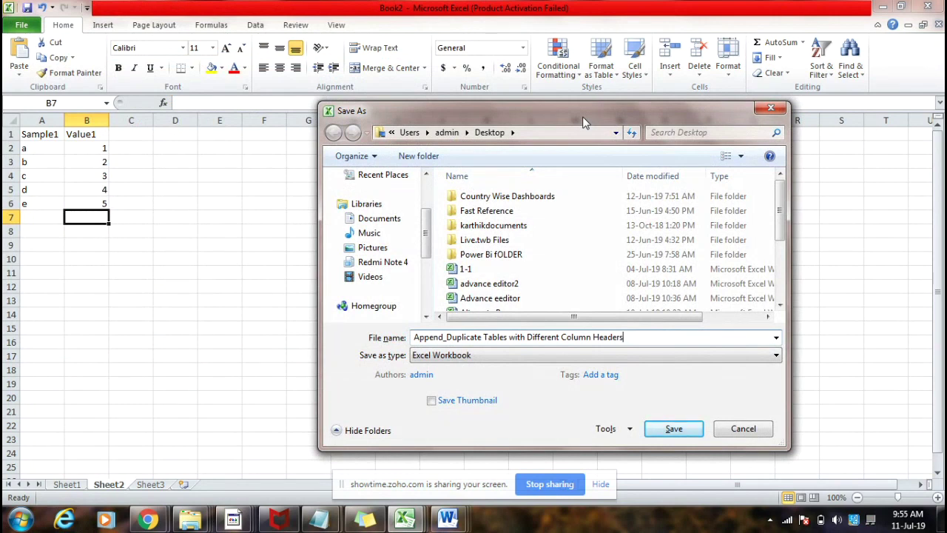
pyautogui.click(674, 432)
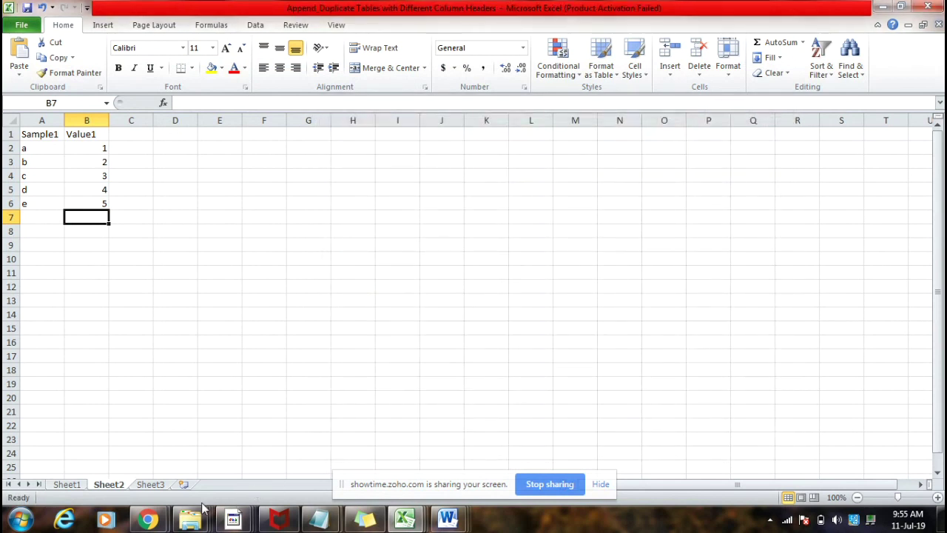
# Step: Switch to the untitled Power Query Editor and import Sheet1 and Sheet2 from the Excel workbook "Append_Duplicate Tables with Different Column Headers"
pyautogui.click(219, 520)
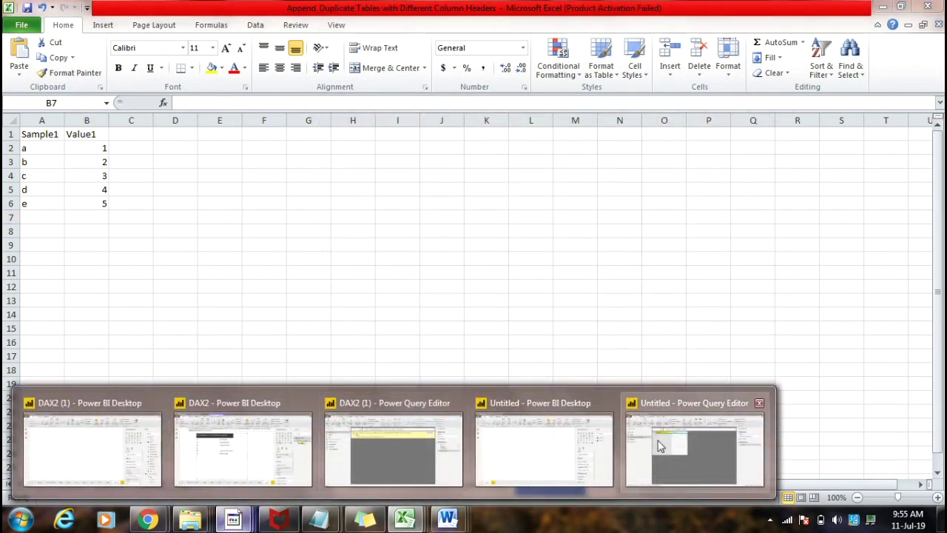
pyautogui.click(696, 446)
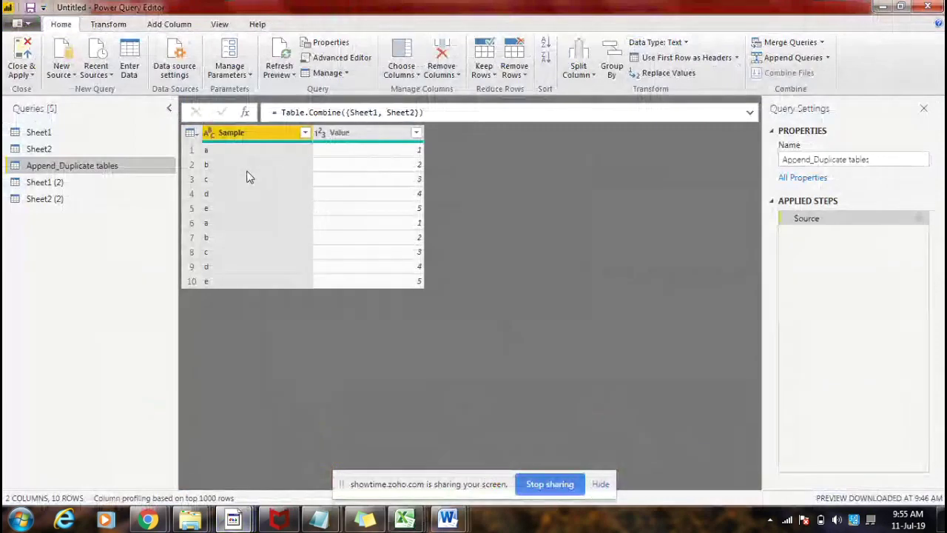
pyautogui.click(63, 70)
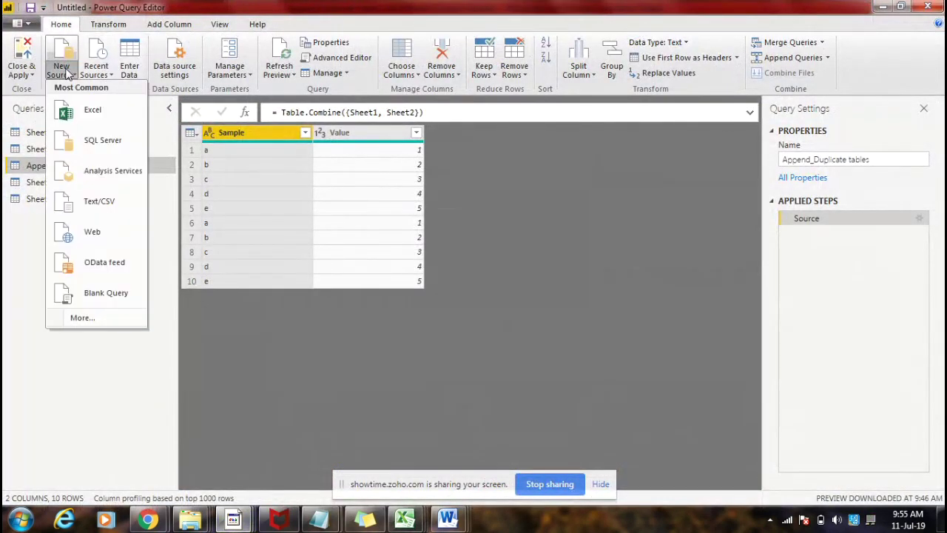
pyautogui.click(92, 110)
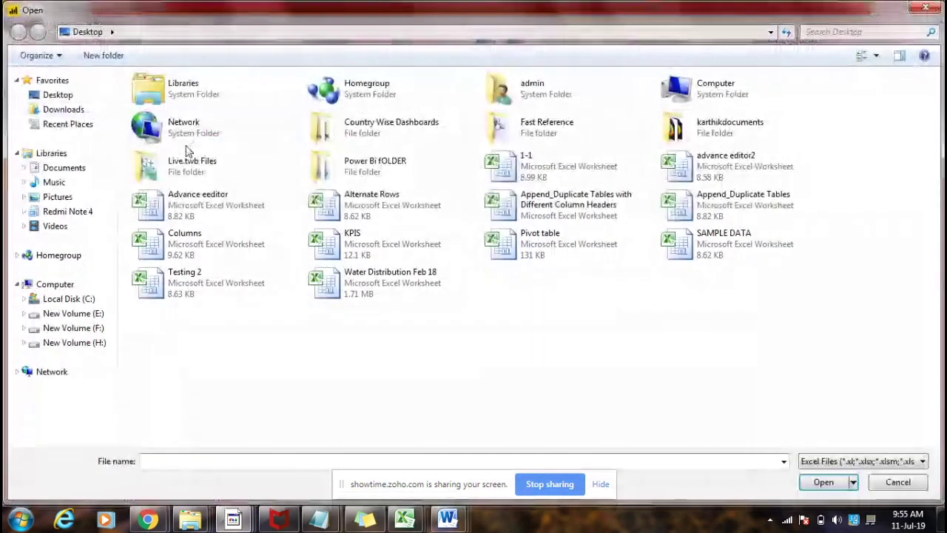
pyautogui.click(547, 215)
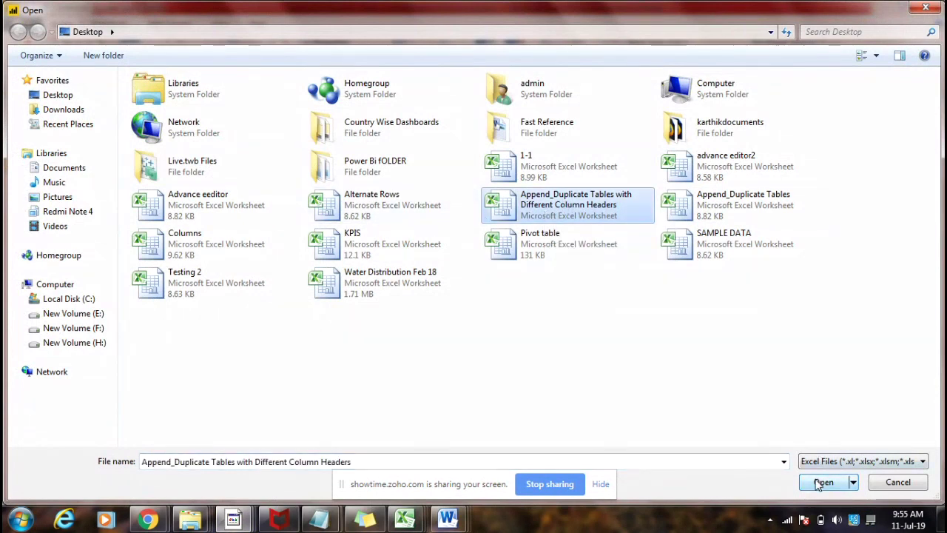
pyautogui.click(823, 483)
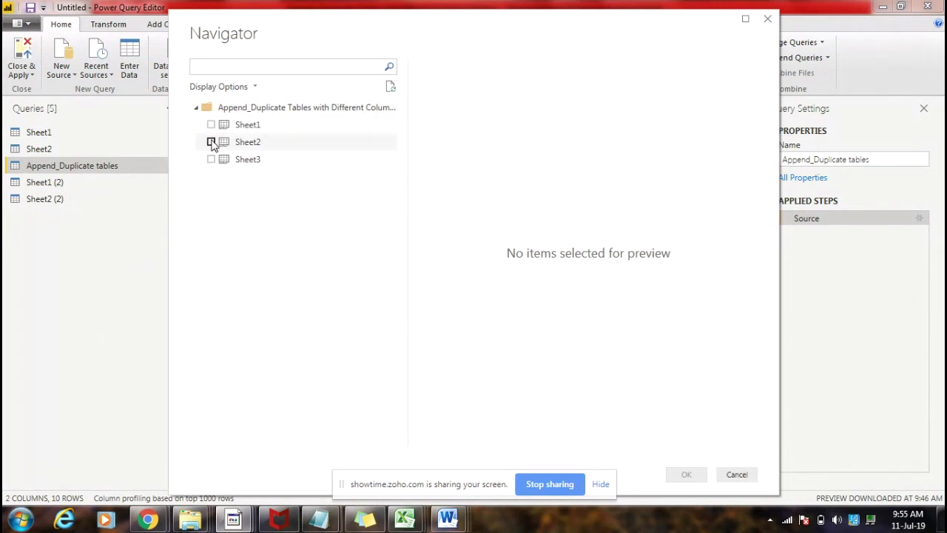
pyautogui.click(211, 125)
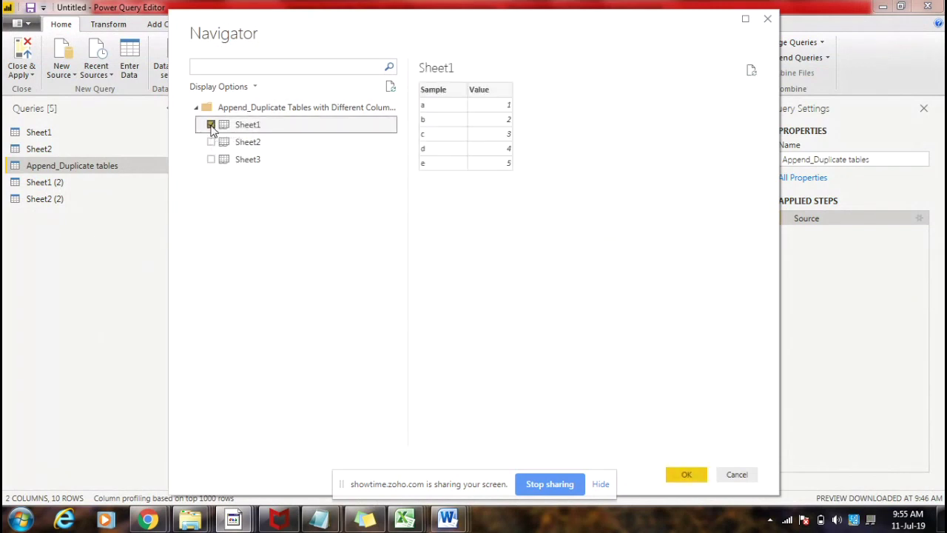
pyautogui.click(211, 142)
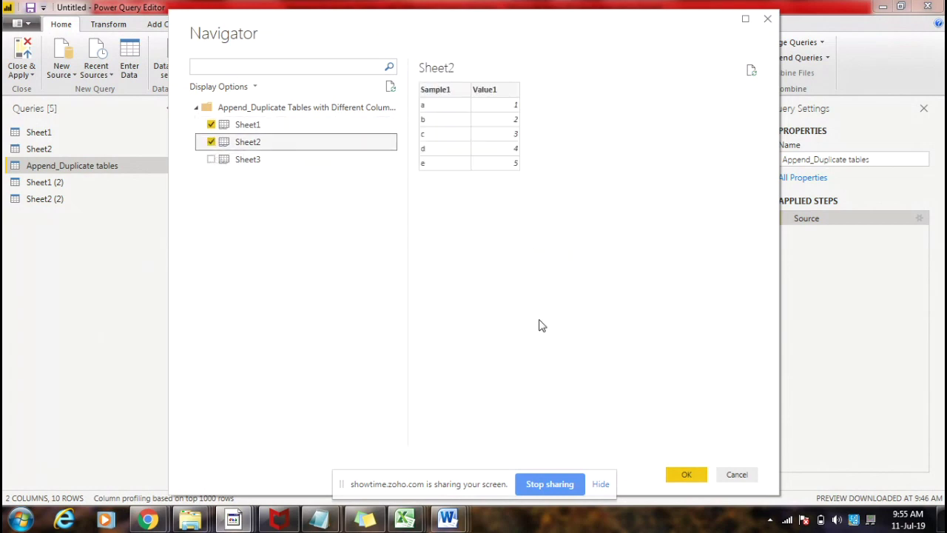
pyautogui.click(686, 475)
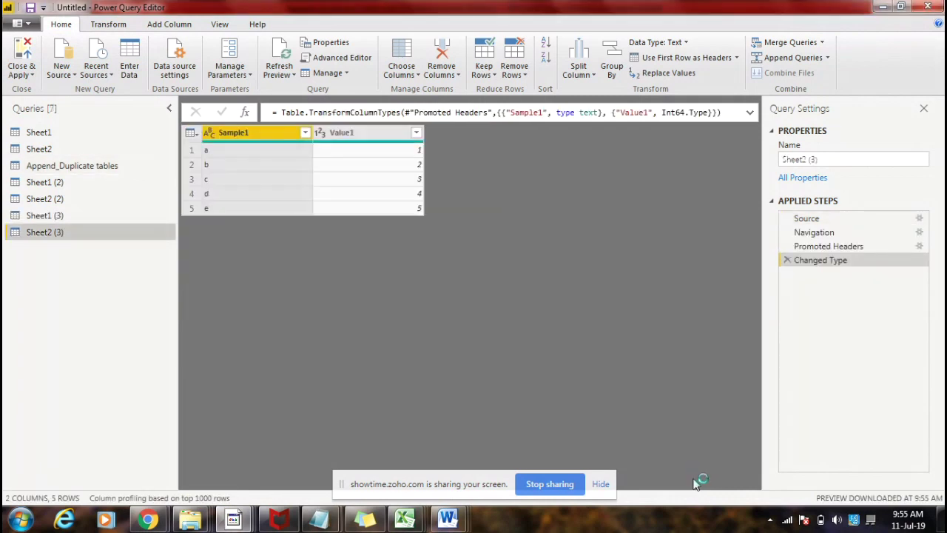
# Step: Compare the Sheet1 (3) and Sheet2 (3) queries, and append Sheet2 (3) to Sheet1 (3) as a new query
pyautogui.click(86, 216)
pyautogui.click(84, 233)
pyautogui.click(81, 220)
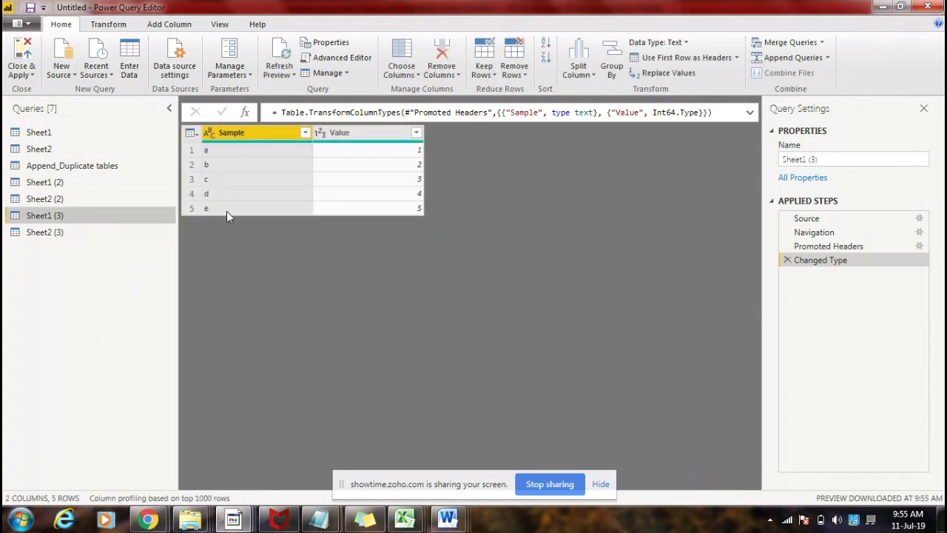
pyautogui.click(828, 59)
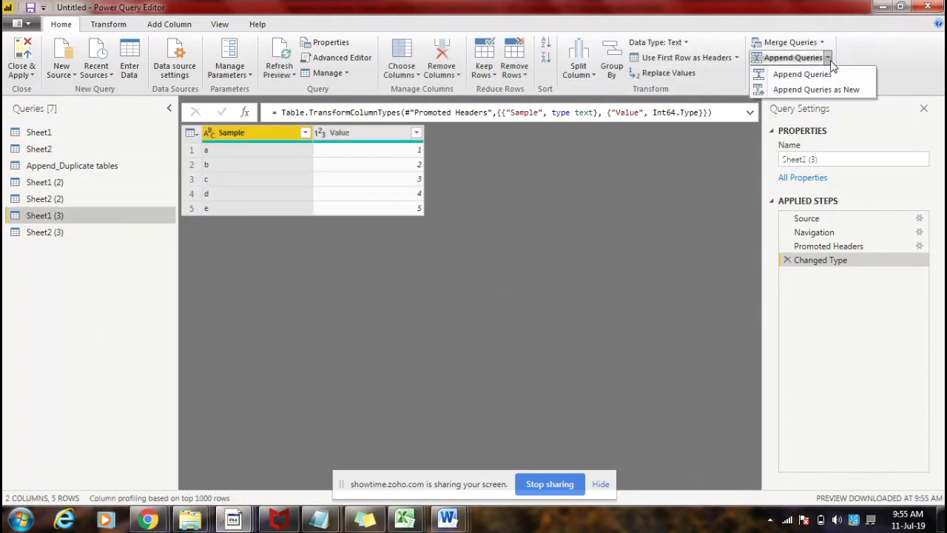
pyautogui.click(825, 88)
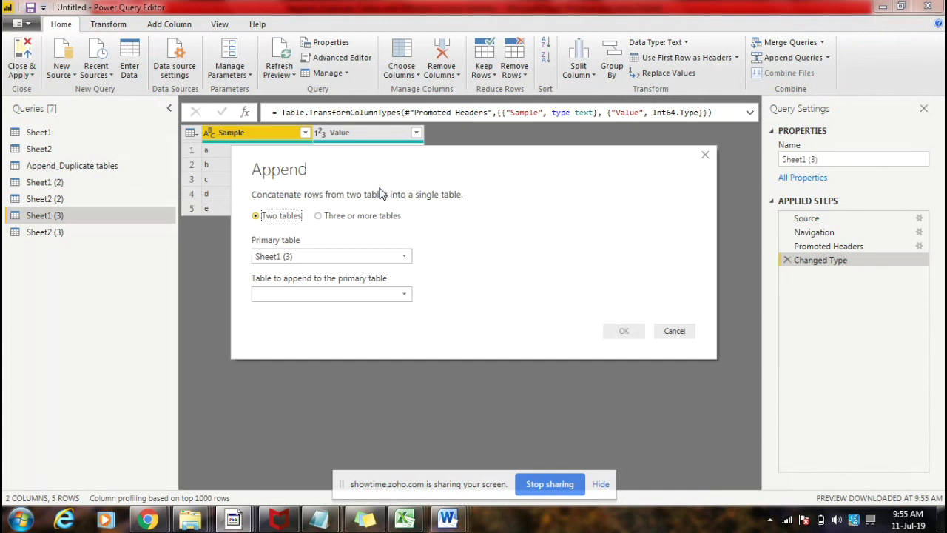
pyautogui.click(323, 294)
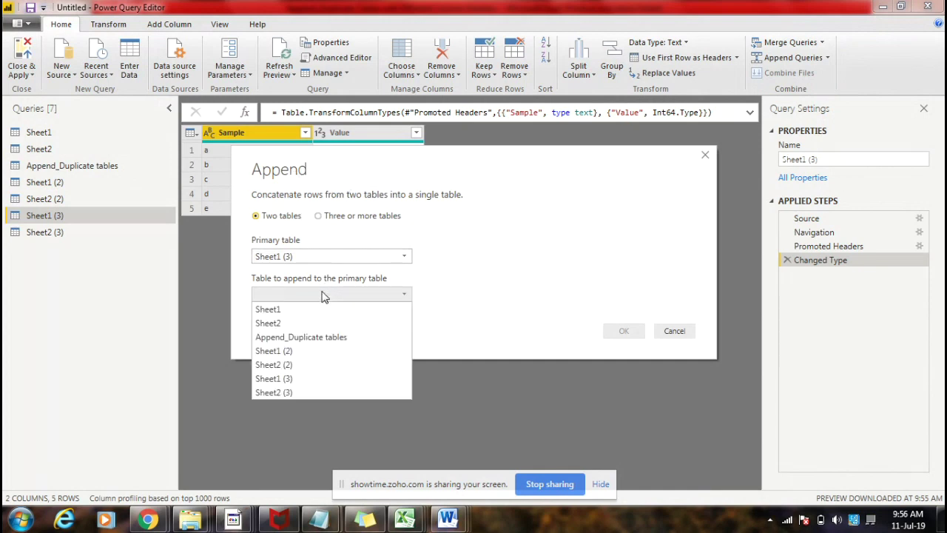
pyautogui.click(299, 392)
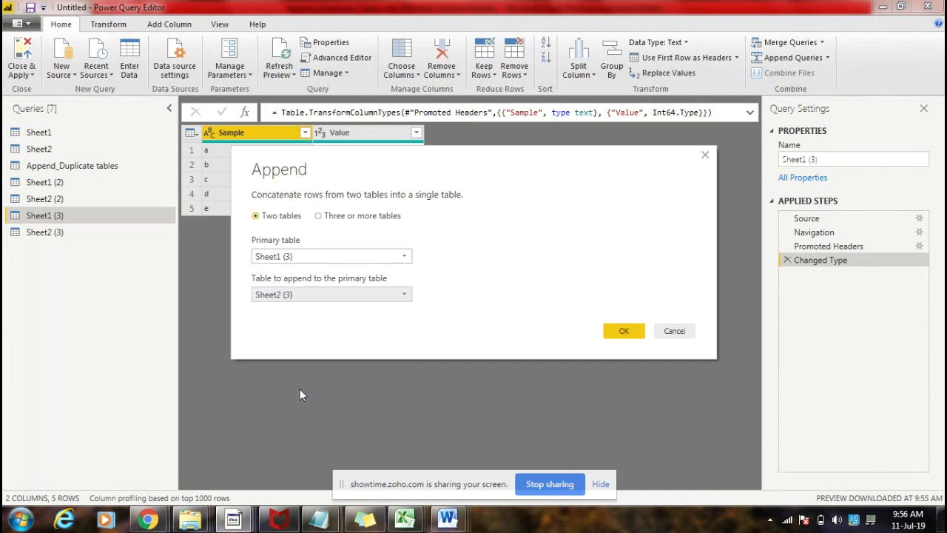
pyautogui.click(614, 330)
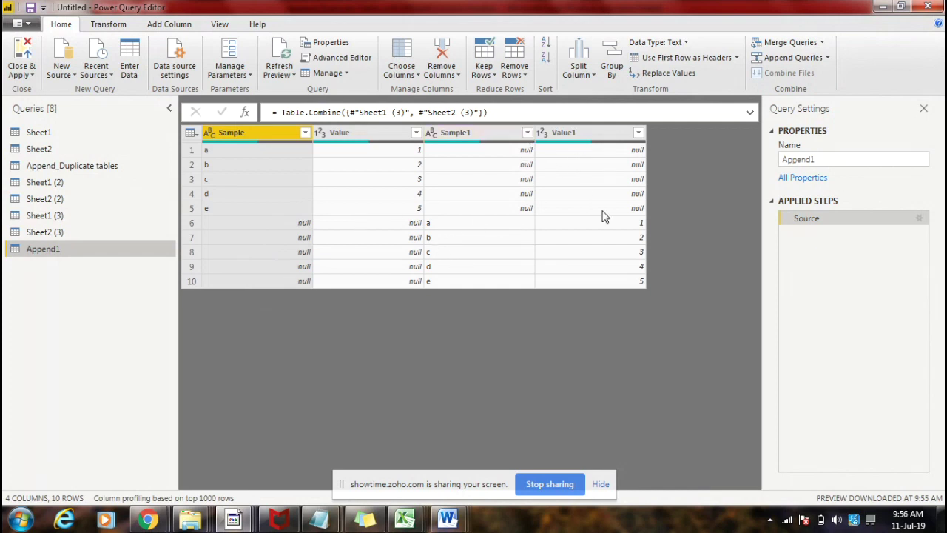
# Step: Rename the Append1 query to "Append_Duplicate tables with Diff Column Headers"
pyautogui.rightClick(131, 250)
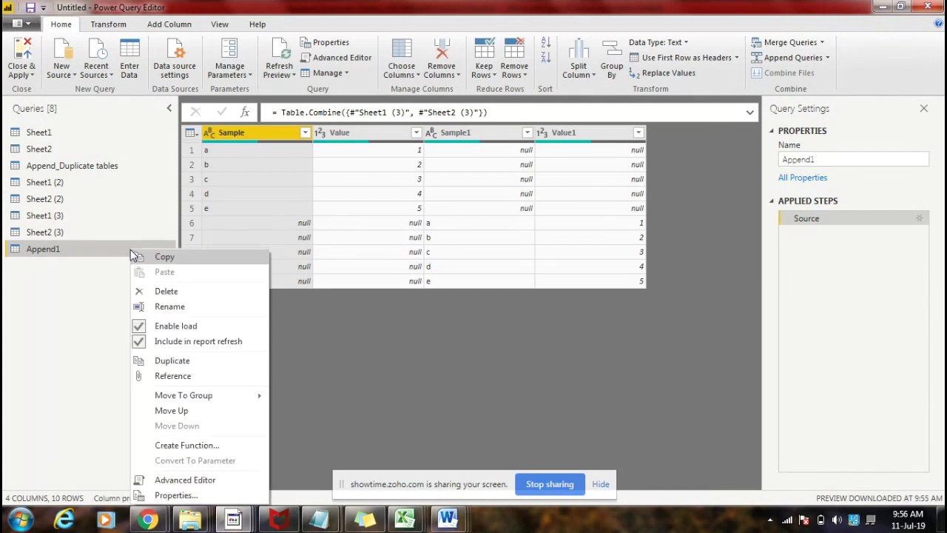
pyautogui.click(174, 306)
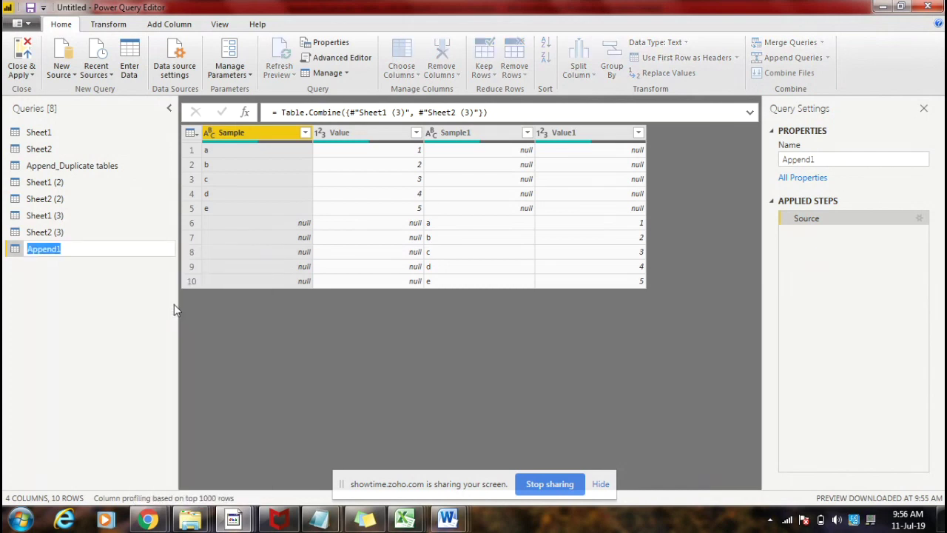
pyautogui.write('Append _Duplicate YTables')
pyautogui.press('BackSpace')
pyautogui.press('BackSpace')
pyautogui.press('BackSpace')
pyautogui.press('BackSpace')
pyautogui.press('BackSpace')
pyautogui.press('BackSpace')
pyautogui.press('BackSpace')
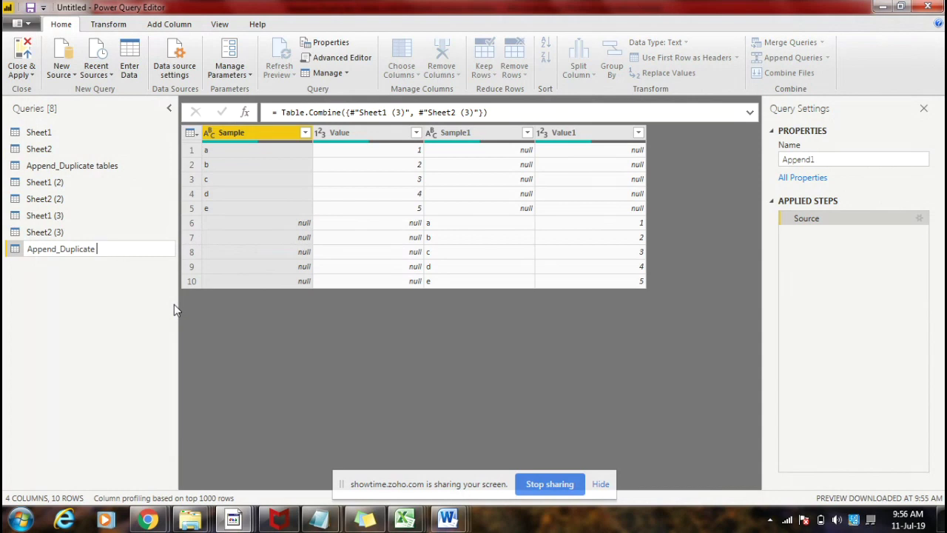
pyautogui.write('tables with Diff Column Headers')
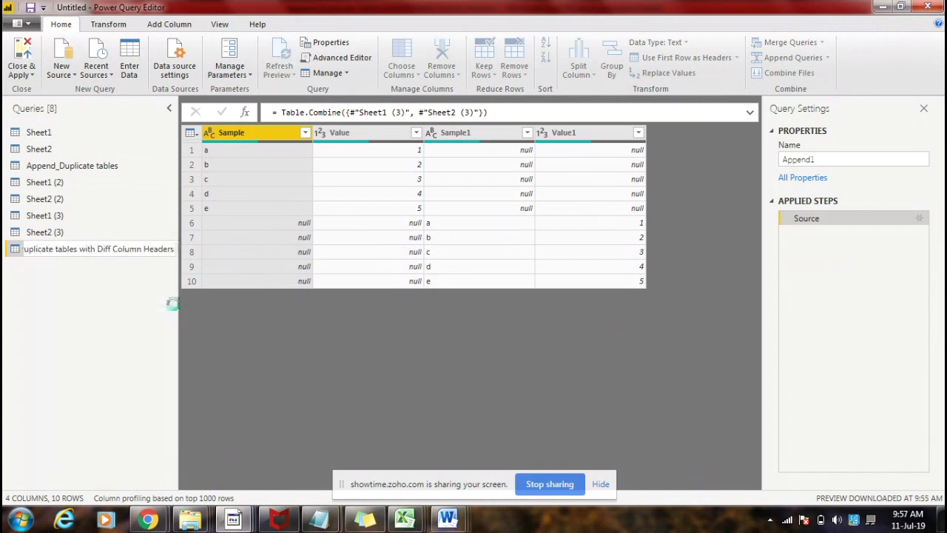
pyautogui.press('Return')
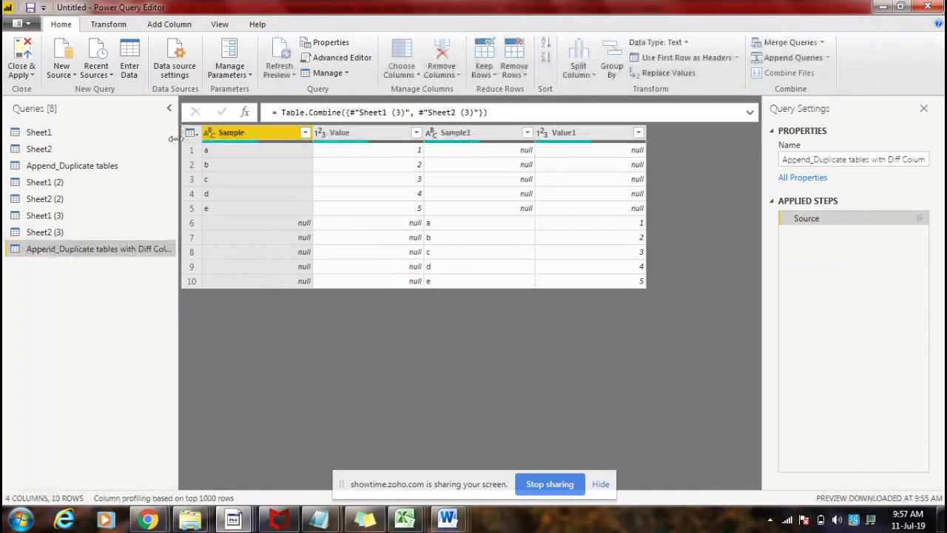
# Step: Widen the query list to show full names, and compare the Append_Duplicate tables query with the one for differing column headers
pyautogui.moveTo(172, 138); pyautogui.dragTo(251, 139)
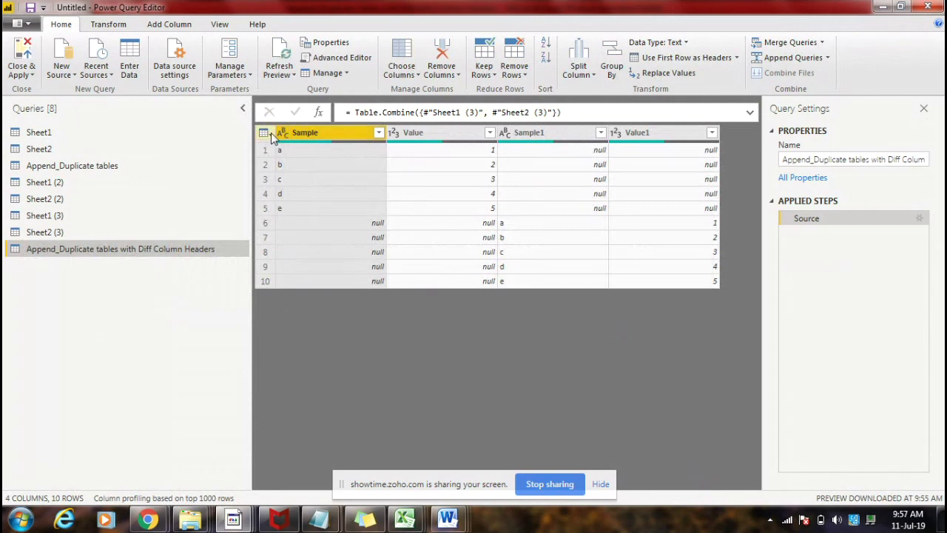
pyautogui.click(119, 173)
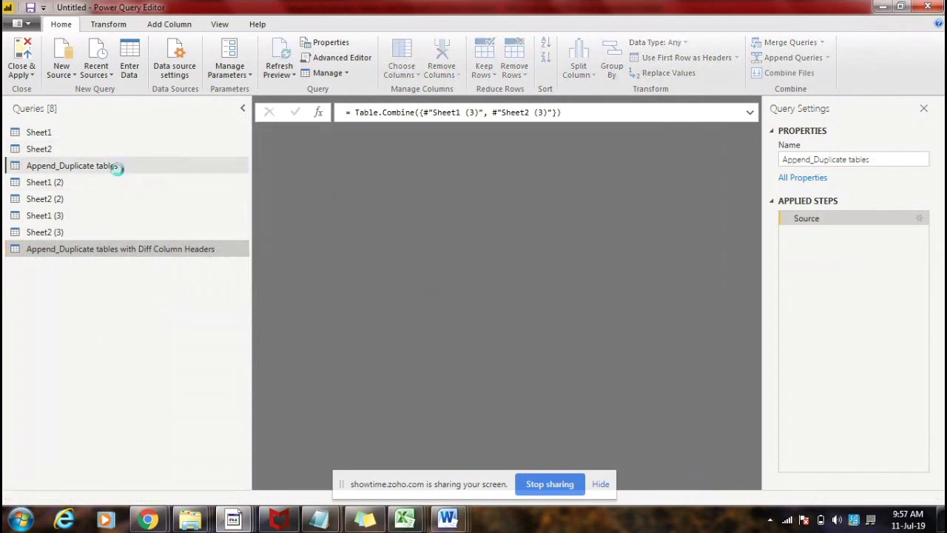
pyautogui.click(130, 253)
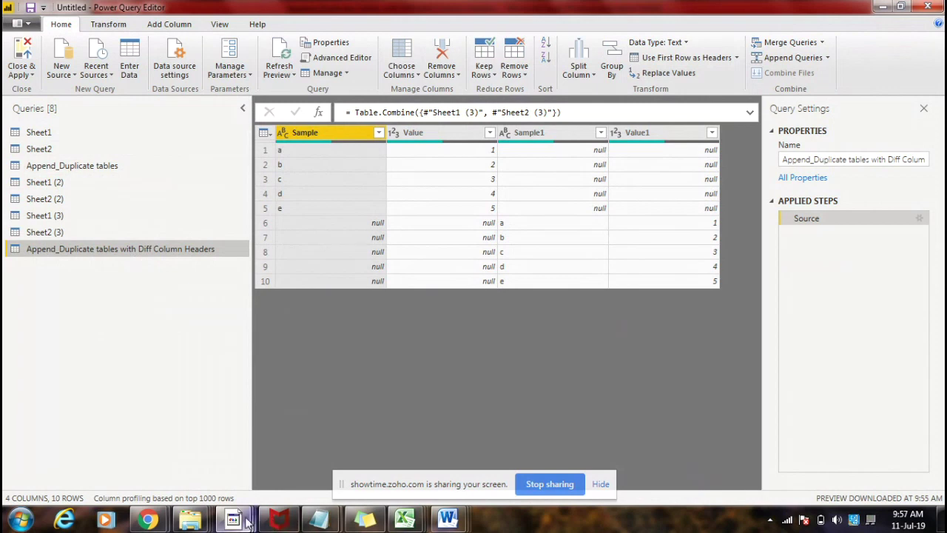
# Step: Switch to Excel, start a new workbook, and enter the headers Sample and Value in A1:B1 of Sheet1
pyautogui.moveTo(247, 522)
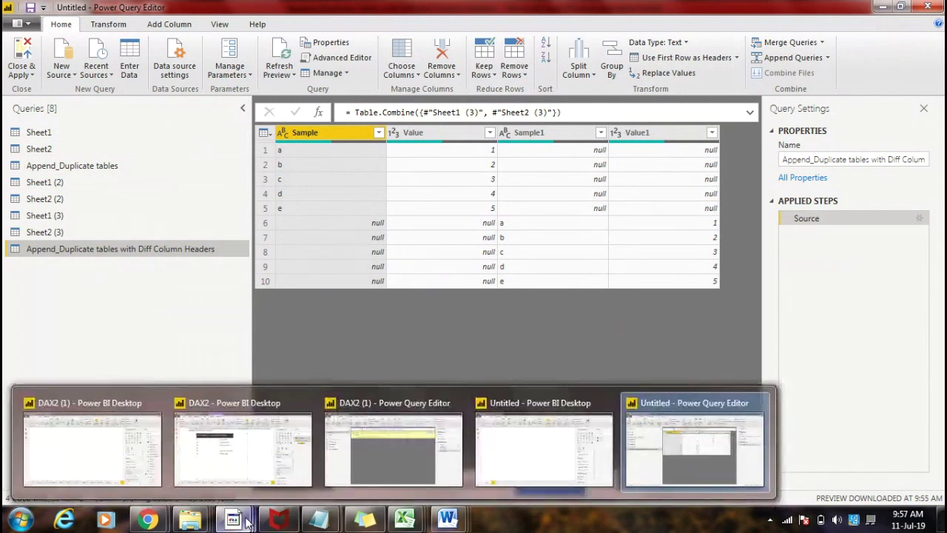
pyautogui.moveTo(460, 524)
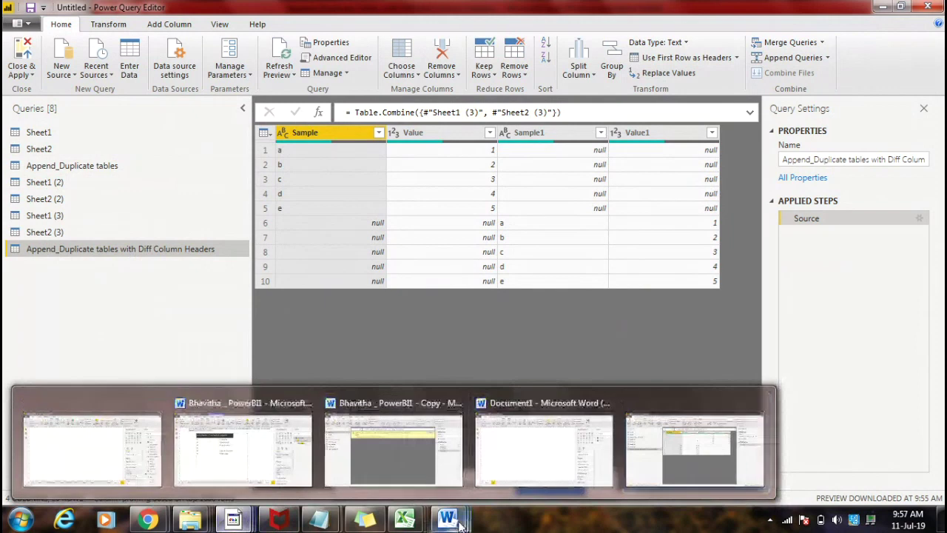
pyautogui.moveTo(406, 520)
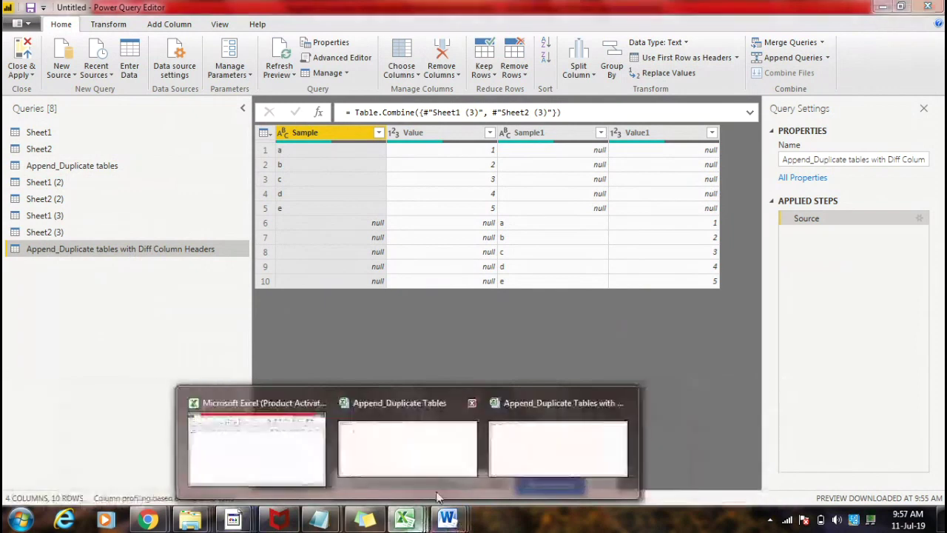
pyautogui.click(536, 468)
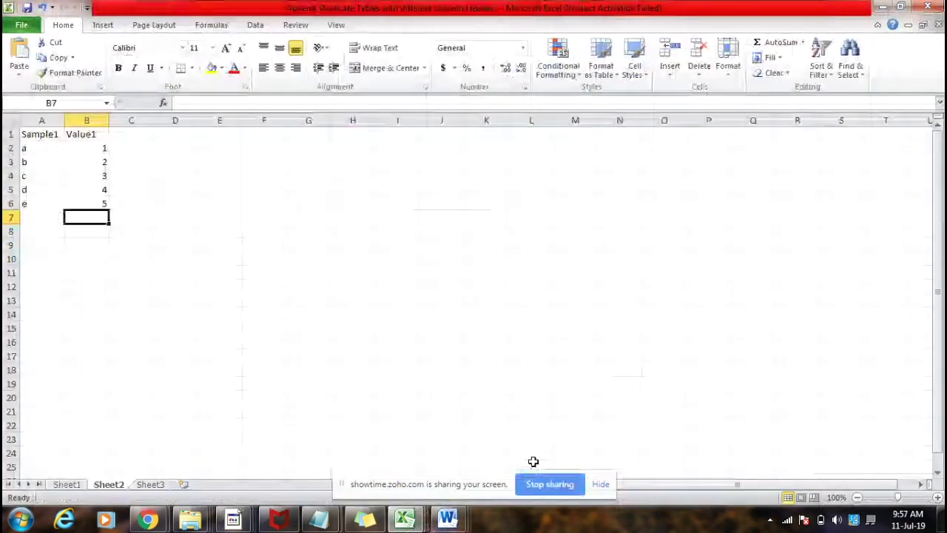
pyautogui.write('Sample')
pyautogui.press('Tab')
pyautogui.write('B')
pyautogui.press('BackSpace')
pyautogui.write('Value')
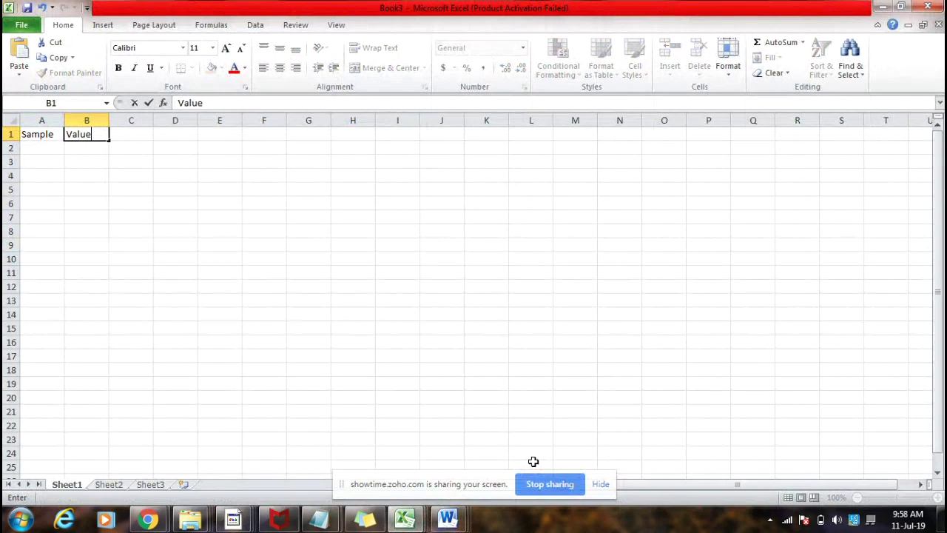
# Step: Fill A2:A6 of Sheet1 under Sample with the letters a, b, c, d and e
pyautogui.click(30, 142)
pyautogui.write('a')
pyautogui.press('Return')
pyautogui.write('b')
pyautogui.press('Return')
pyautogui.write('c')
pyautogui.press('Return')
pyautogui.write('d')
pyautogui.press('Return')
pyautogui.write('e')
pyautogui.press('Return')
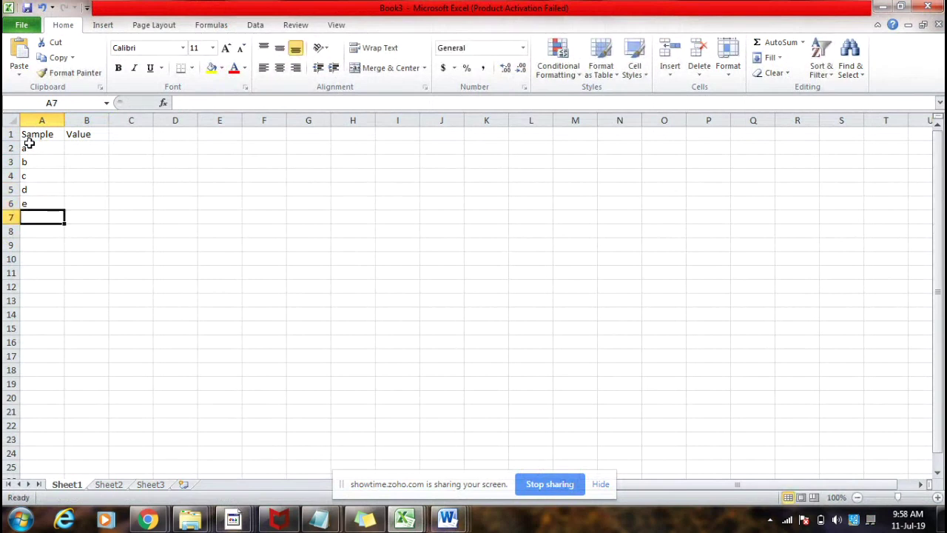
# Step: Fill B2:B6 of Sheet1 under Value with the numbers 1 to 5
pyautogui.click(81, 147)
pyautogui.write('1')
pyautogui.press('Return')
pyautogui.write('2')
pyautogui.press('Return')
pyautogui.write('3')
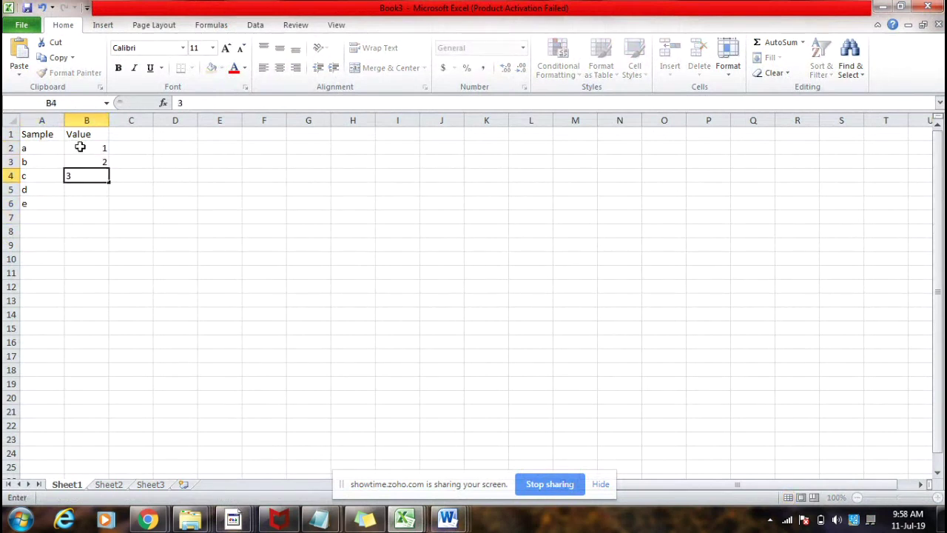
pyautogui.press('Return')
pyautogui.write('4')
pyautogui.press('Return')
pyautogui.write('5')
pyautogui.press('Return')
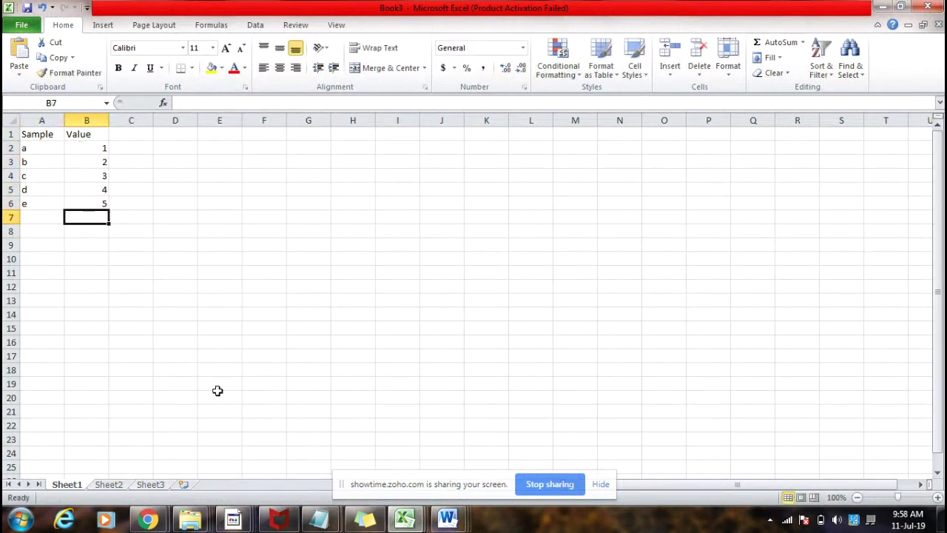
# Step: Enter the headers Sample1 in A1 and Value1 in B1 of Sheet2, correcting any mistyped text
pyautogui.click(109, 484)
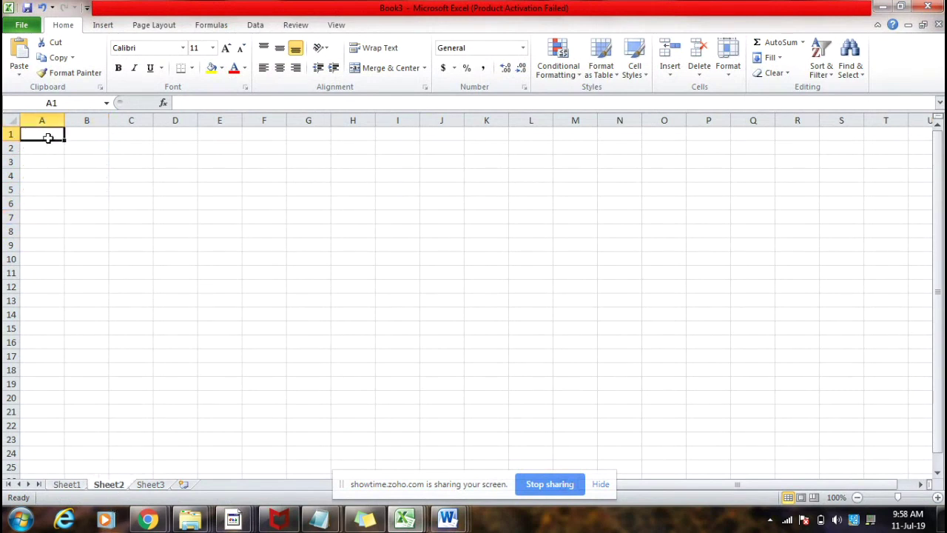
pyautogui.write('Sampl')
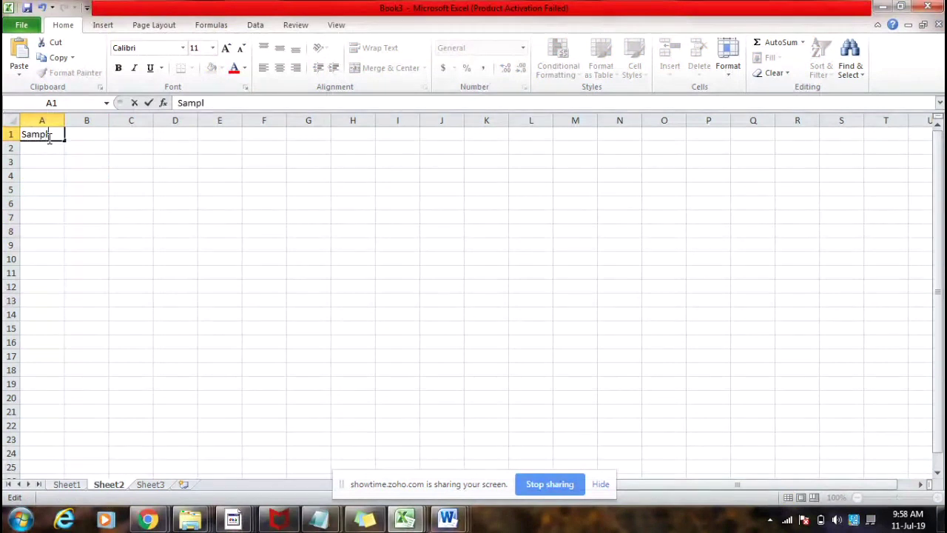
pyautogui.write('e1Value')
pyautogui.click(76, 164)
pyautogui.click(82, 134)
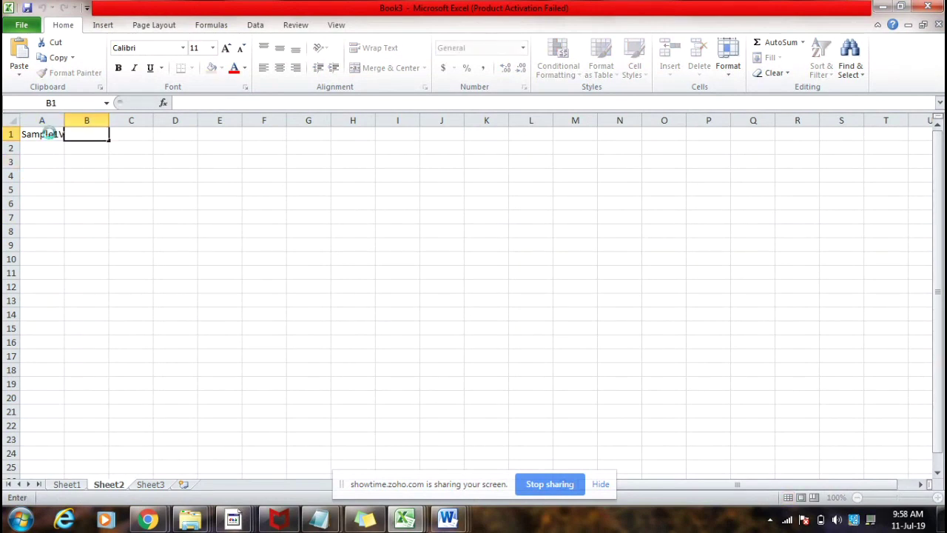
pyautogui.click(48, 134)
pyautogui.click(262, 106)
pyautogui.press('BackSpace')
pyautogui.press('BackSpace')
pyautogui.press('BackSpace')
pyautogui.press('BackSpace')
pyautogui.press('BackSpace')
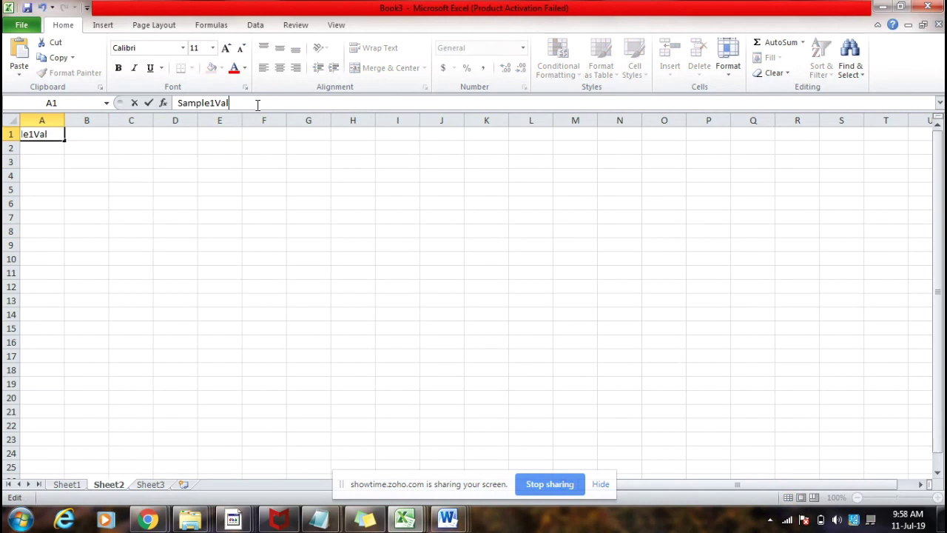
pyautogui.click(79, 141)
pyautogui.write('C')
pyautogui.write('Value1')
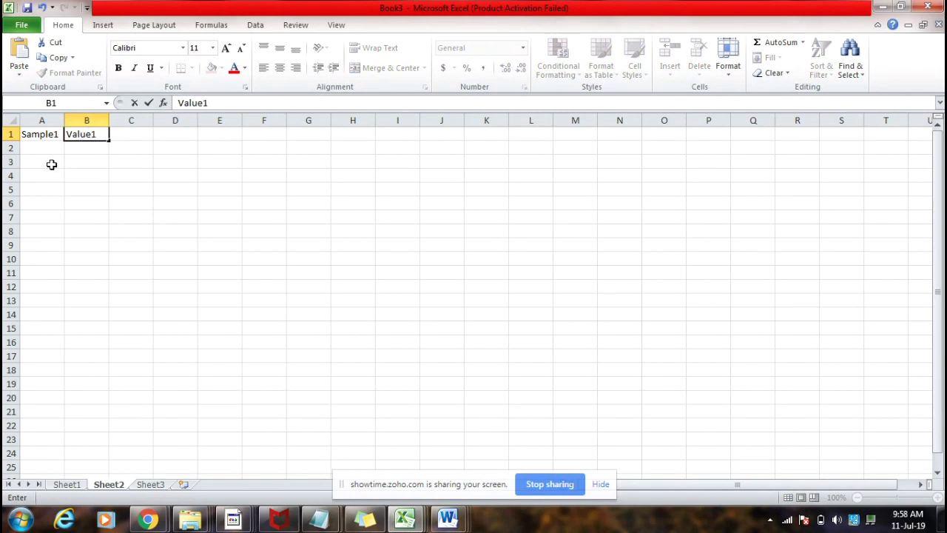
# Step: Fill A2:A6 of Sheet2 under Sample1 with the letters q, w, y, r and t
pyautogui.click(32, 150)
pyautogui.write('q')
pyautogui.press('Return')
pyautogui.write('w')
pyautogui.press('Return')
pyautogui.write('e')
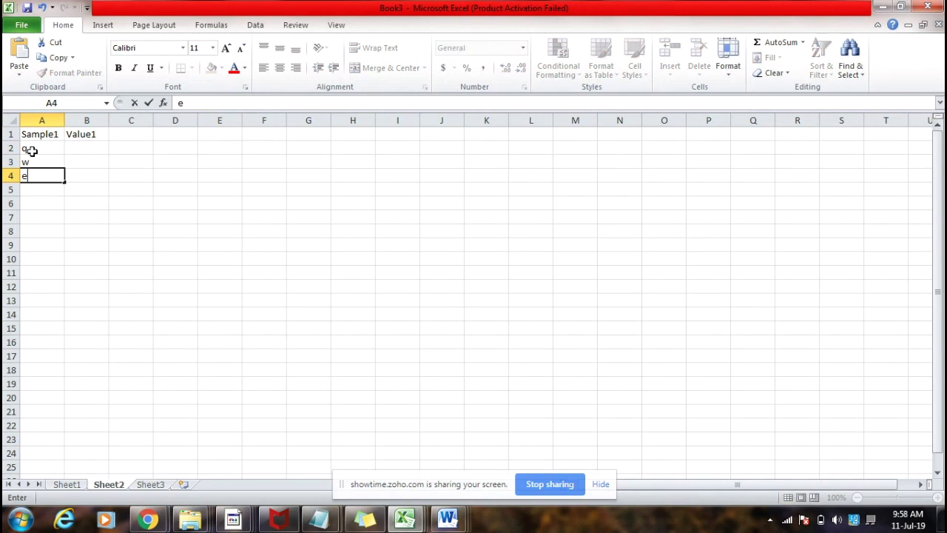
pyautogui.press('Return')
pyautogui.write('r')
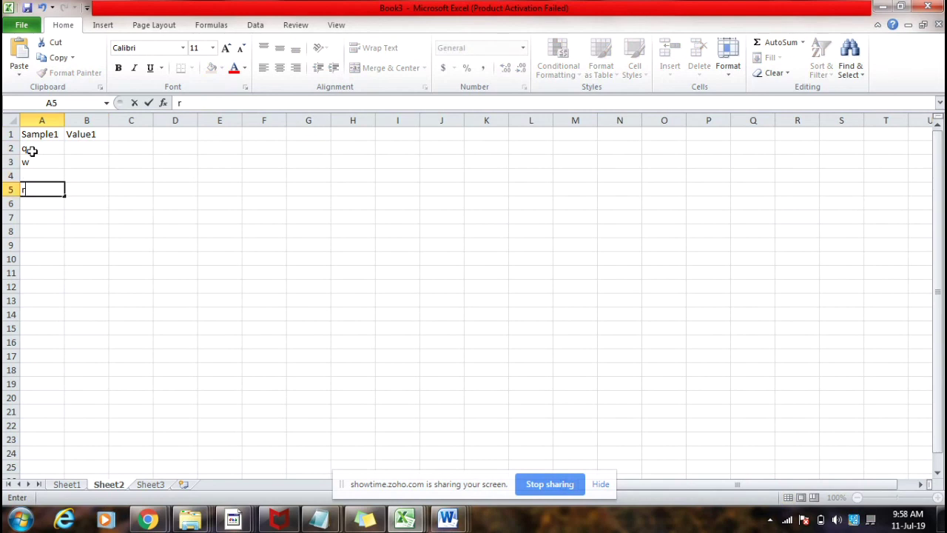
pyautogui.press('Return')
pyautogui.write('t')
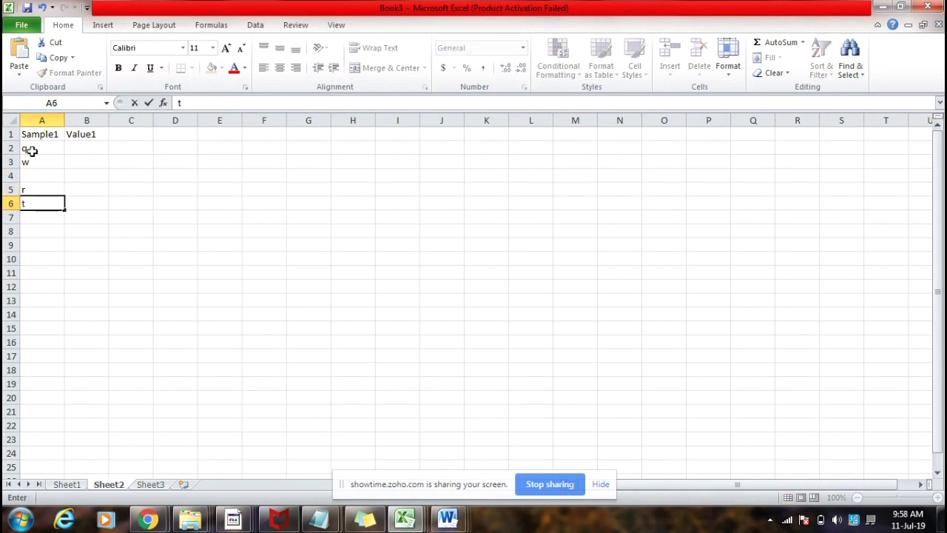
pyautogui.click(27, 177)
pyautogui.write('y')
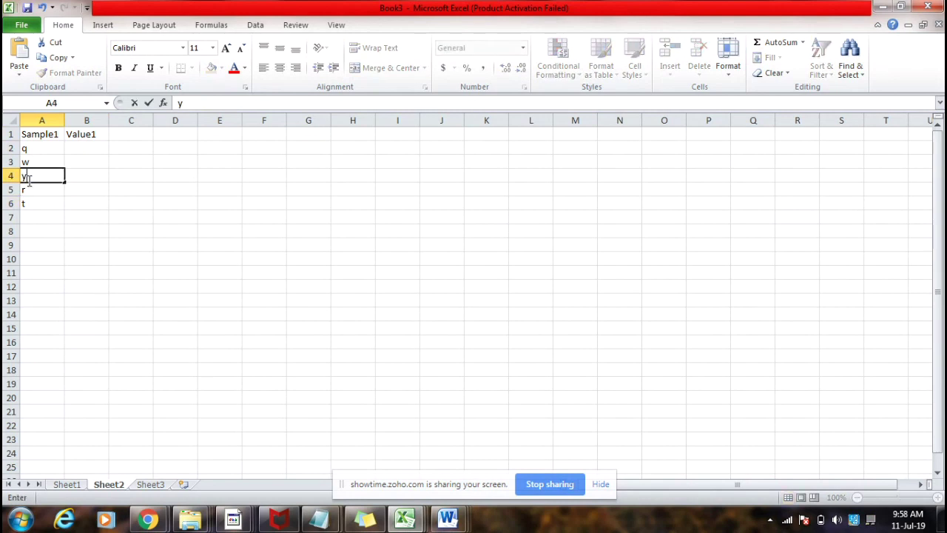
# Step: Fill B2:B6 of Sheet2 under Value1 with the numbers 6, 7, 8, 9 and 10
pyautogui.click(105, 145)
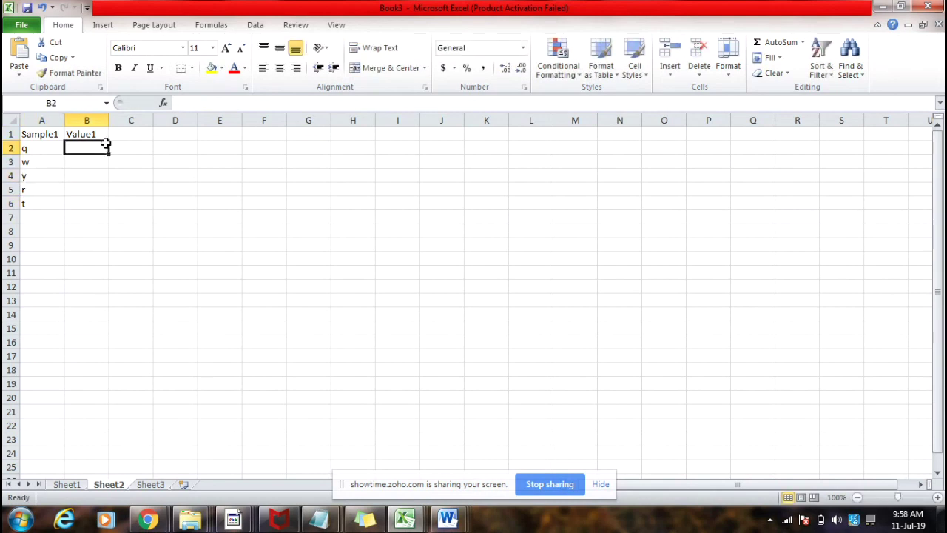
pyautogui.write('6')
pyautogui.press('Return')
pyautogui.write('7')
pyautogui.press('Return')
pyautogui.write('8')
pyautogui.press('Return')
pyautogui.write('9')
pyautogui.press('Return')
pyautogui.write('0')
pyautogui.press('Return')
pyautogui.press('Up')
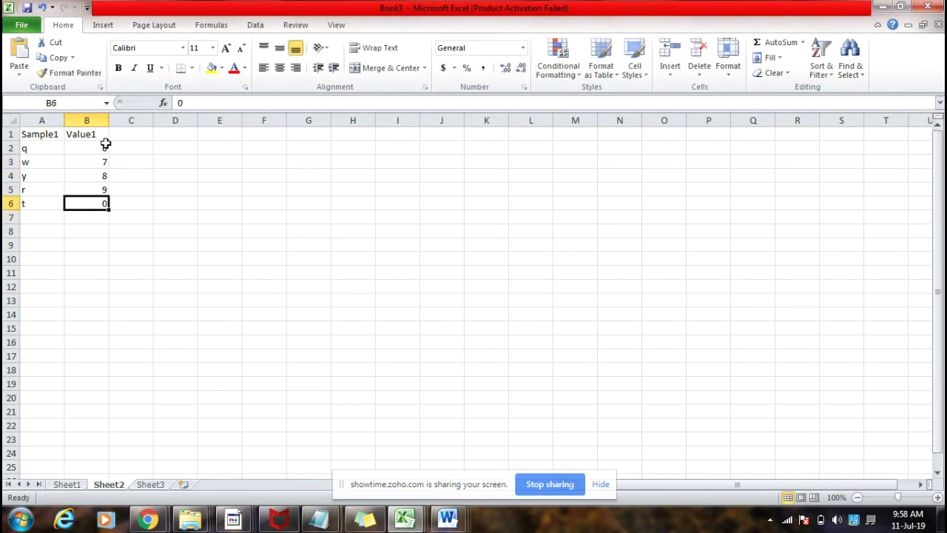
pyautogui.write('10')
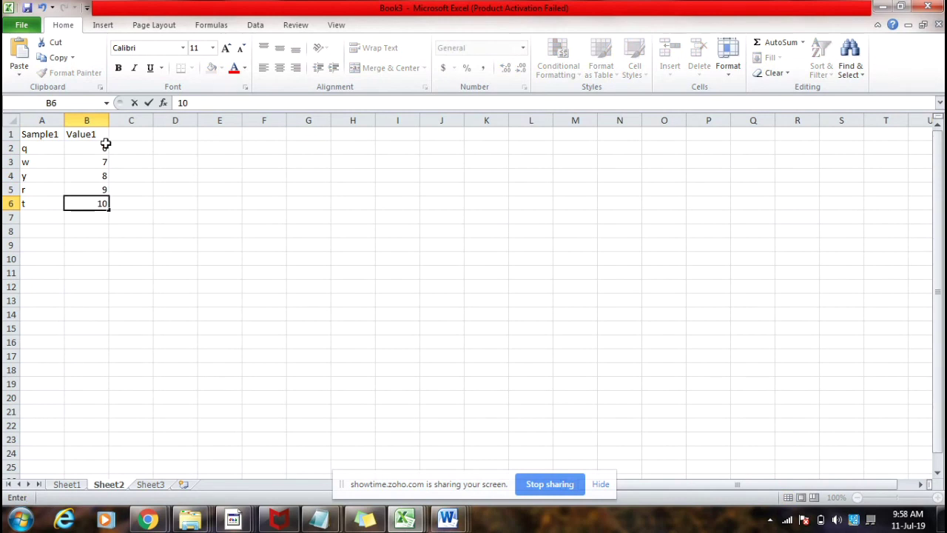
pyautogui.click(136, 272)
# Step: Save the workbook to the Desktop as "Append_Different Column headers with different data"
pyautogui.hotkey('ctrl', 's')
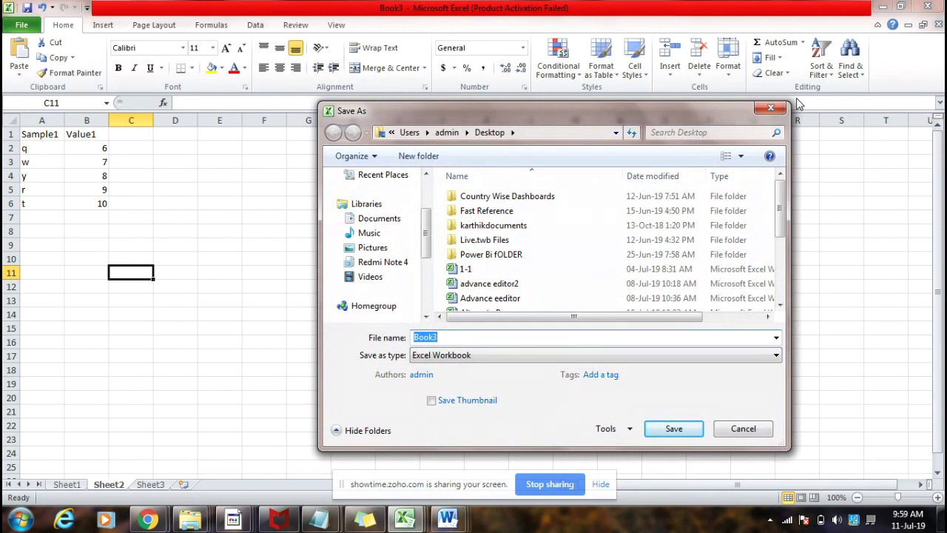
pyautogui.write('A')
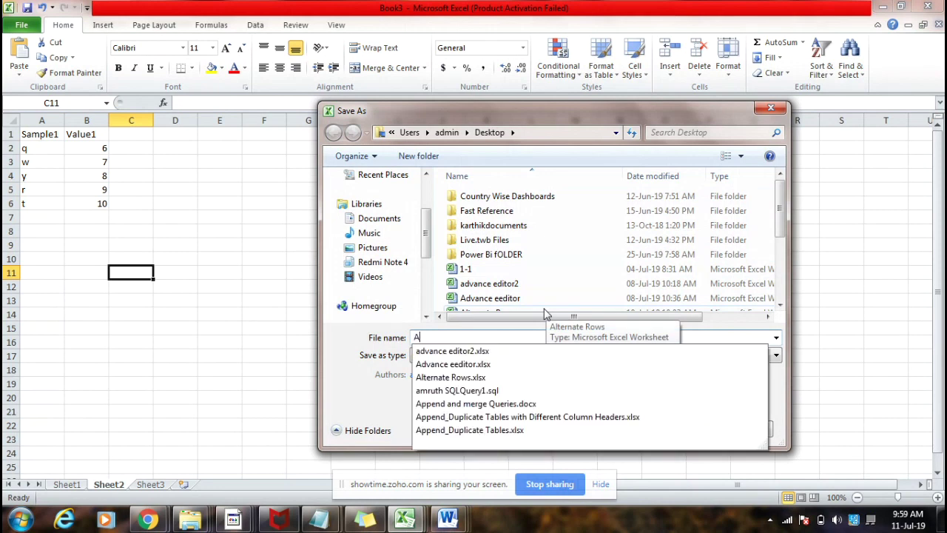
pyautogui.write('ppend')
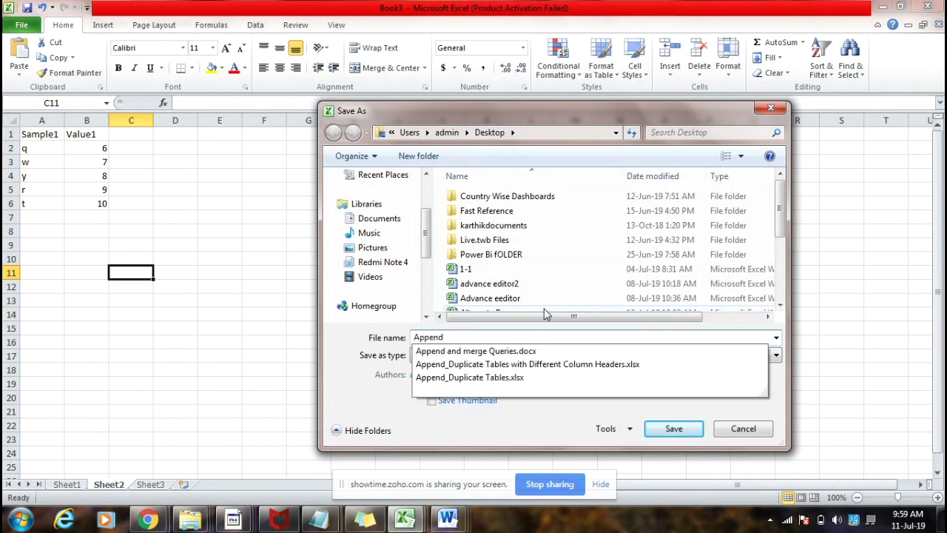
pyautogui.write('_')
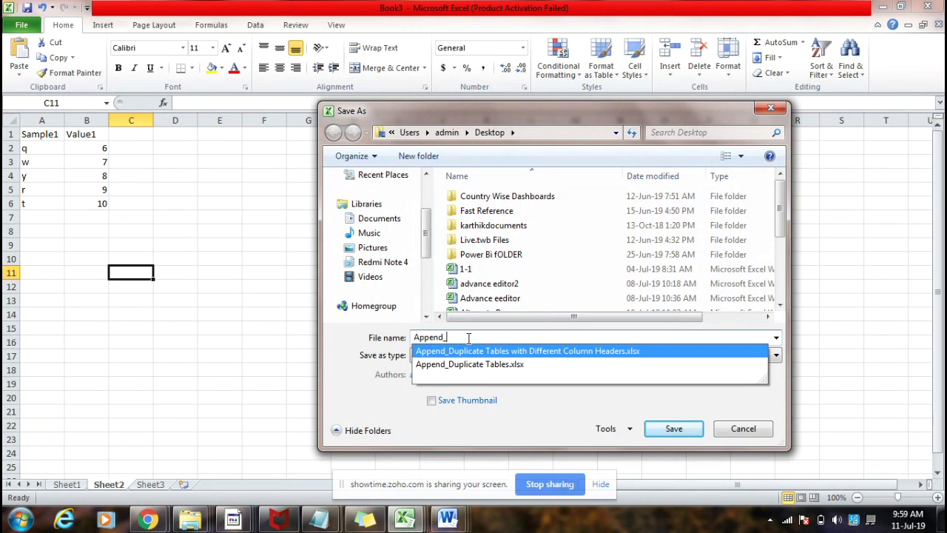
pyautogui.write('C')
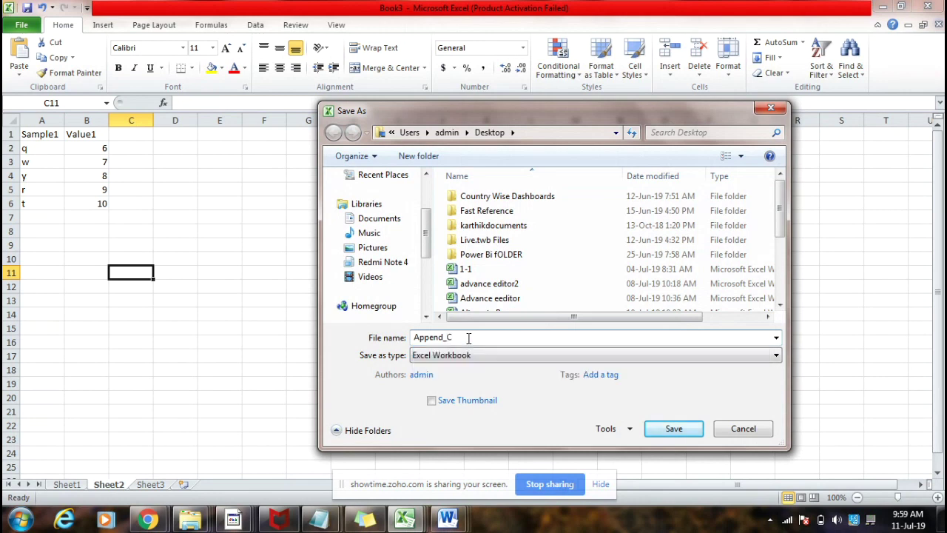
pyautogui.press('BackSpace')
pyautogui.write('Different Column headers with differ')
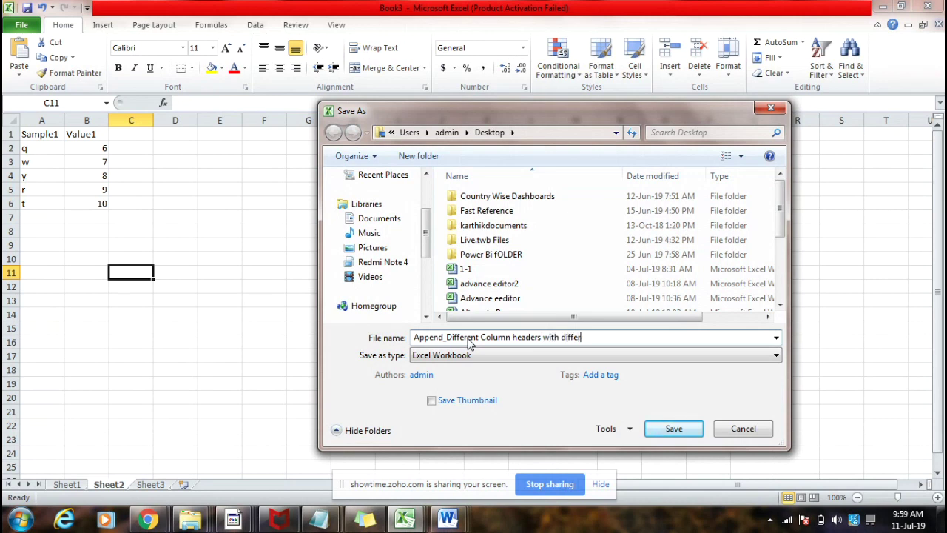
pyautogui.write('ent data')
pyautogui.click(659, 436)
pyautogui.click(292, 310)
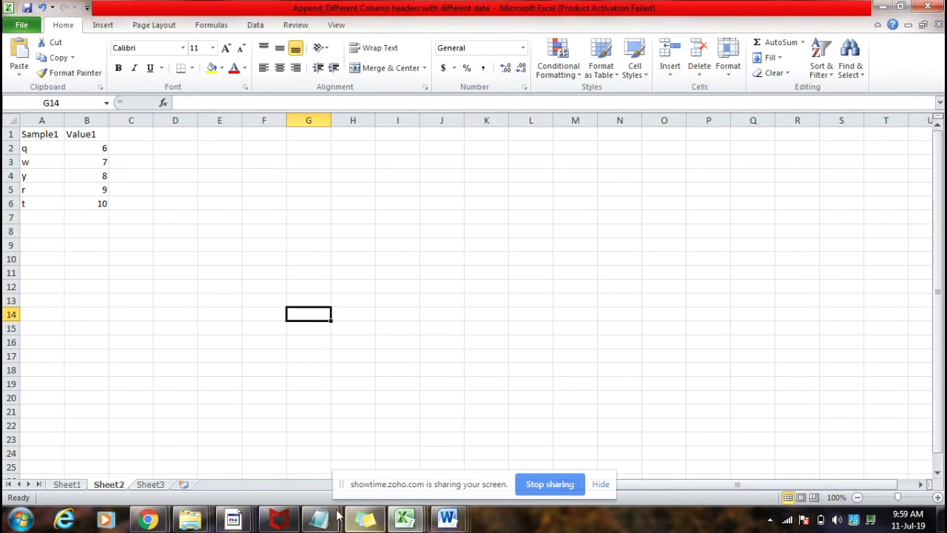
# Step: Switch to the Untitled Power Query Editor and import Sheet1 and Sheet2 from the Desktop workbook "Append_Different Column headers with different data"
pyautogui.moveTo(233, 518)
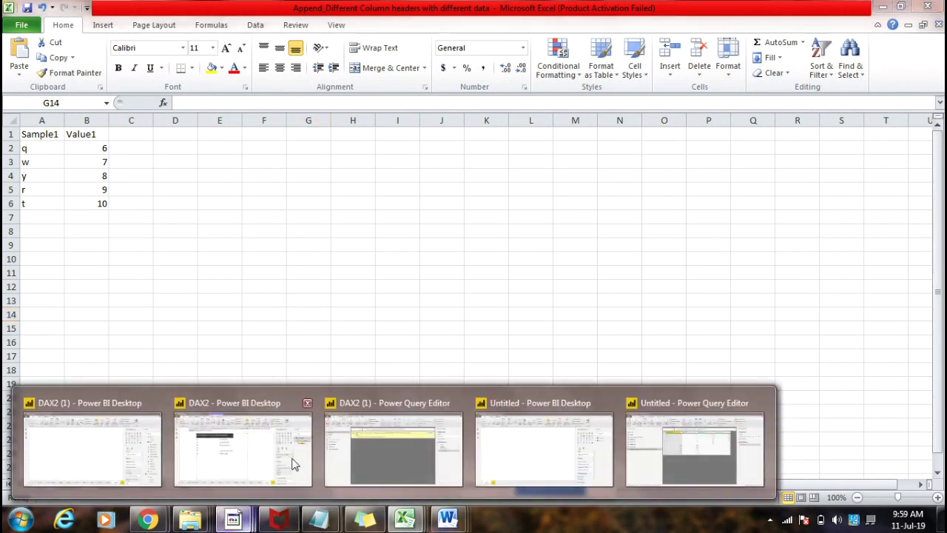
pyautogui.click(688, 442)
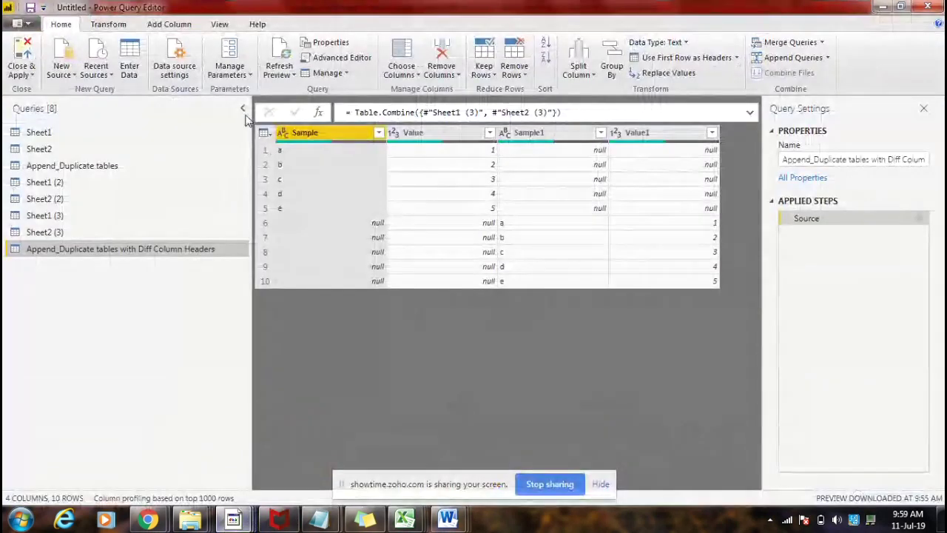
pyautogui.click(74, 72)
pyautogui.click(85, 110)
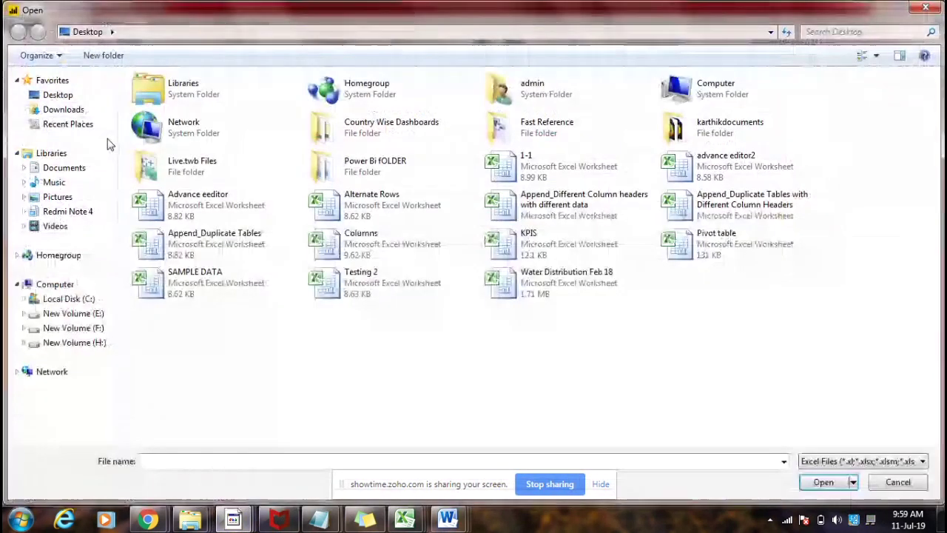
pyautogui.doubleClick(590, 224)
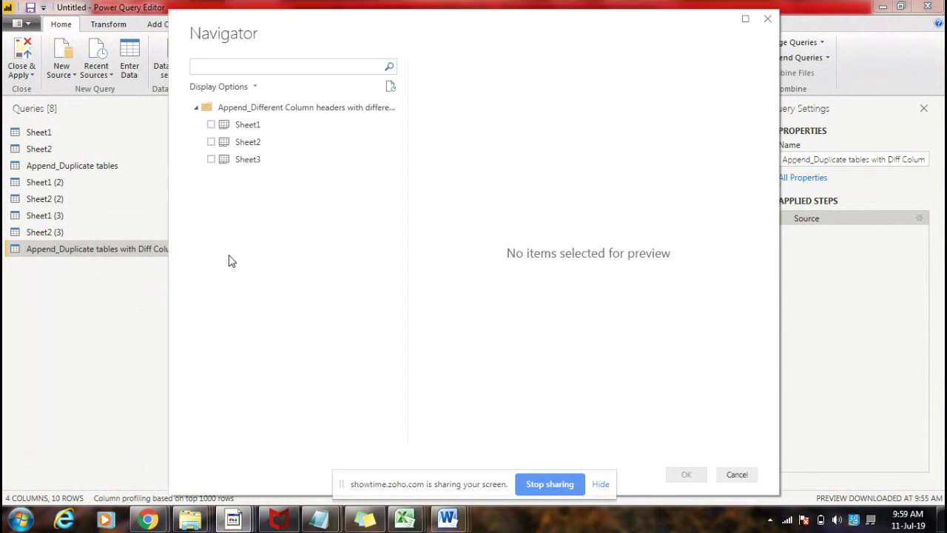
pyautogui.click(212, 125)
pyautogui.click(218, 141)
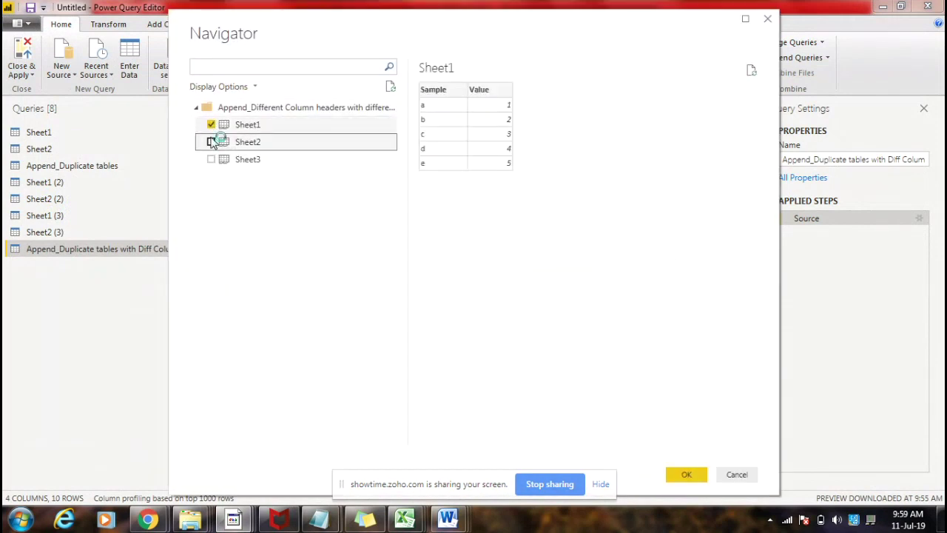
pyautogui.click(212, 141)
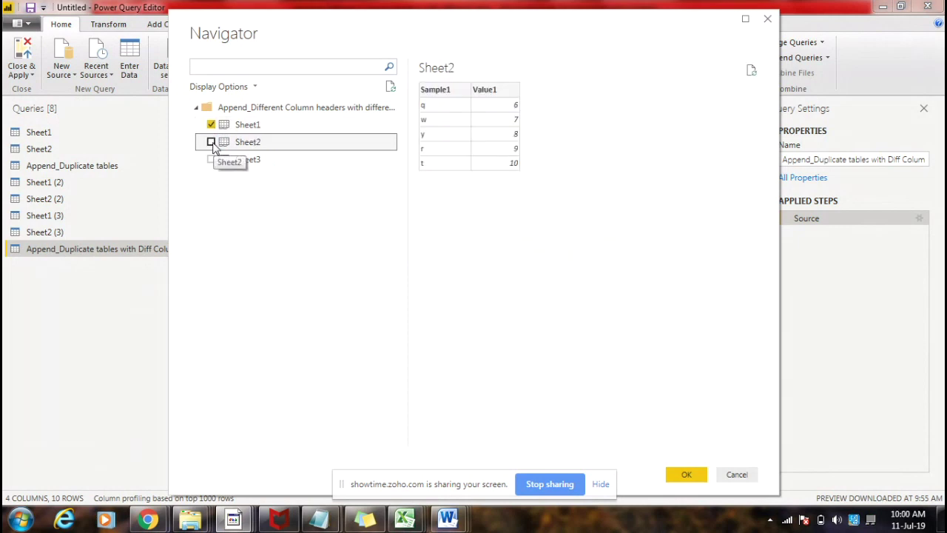
pyautogui.click(684, 474)
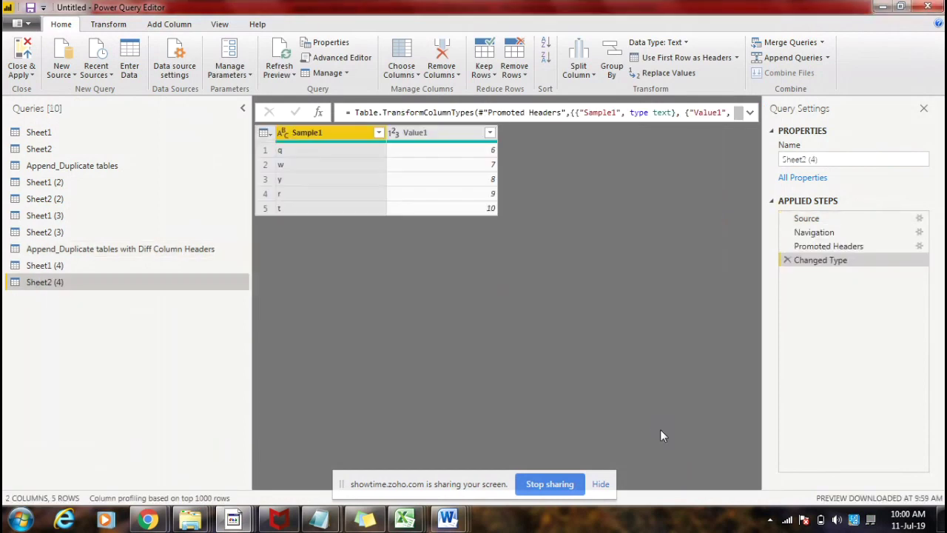
# Step: Append Sheet2 (4) to Sheet1 (4) as a new query, using the two-table option with Sheet1 (4) as primary table
pyautogui.click(128, 266)
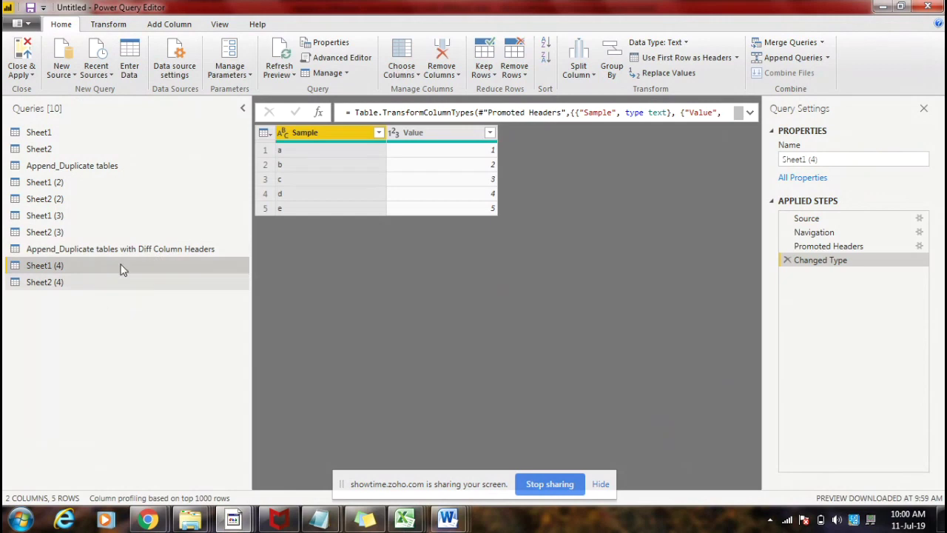
pyautogui.click(827, 57)
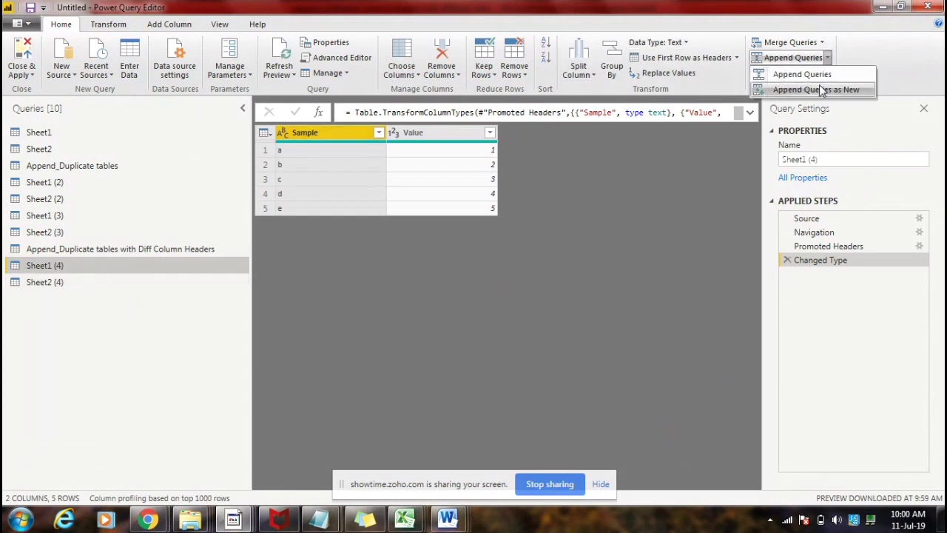
pyautogui.click(819, 89)
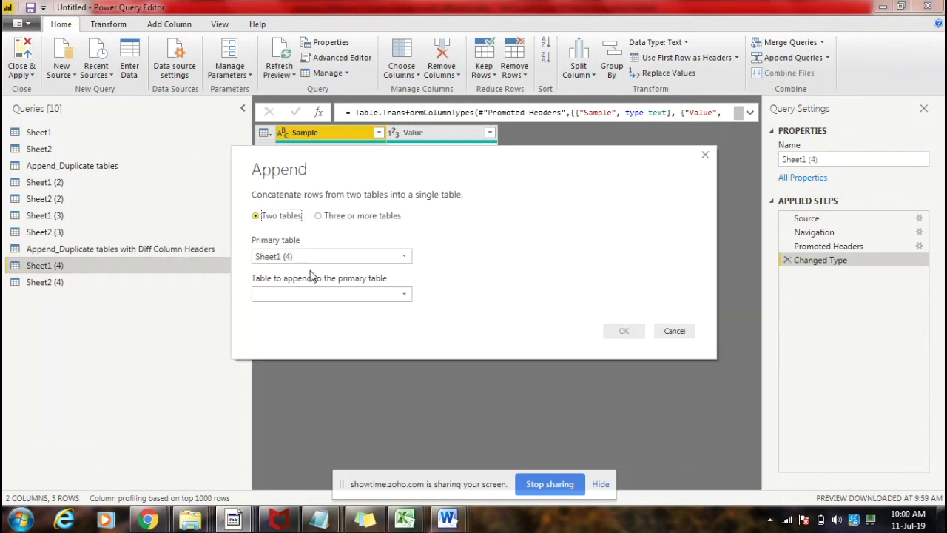
pyautogui.click(308, 296)
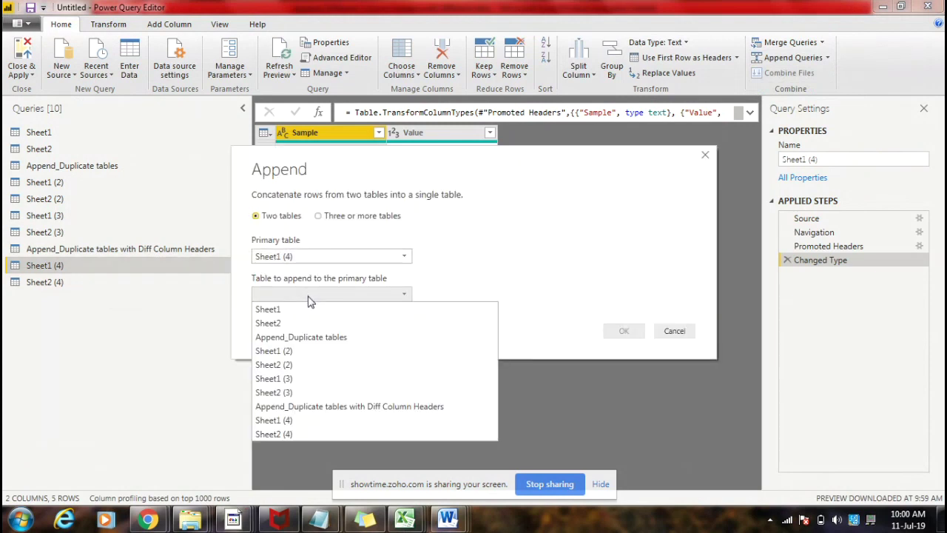
pyautogui.click(285, 435)
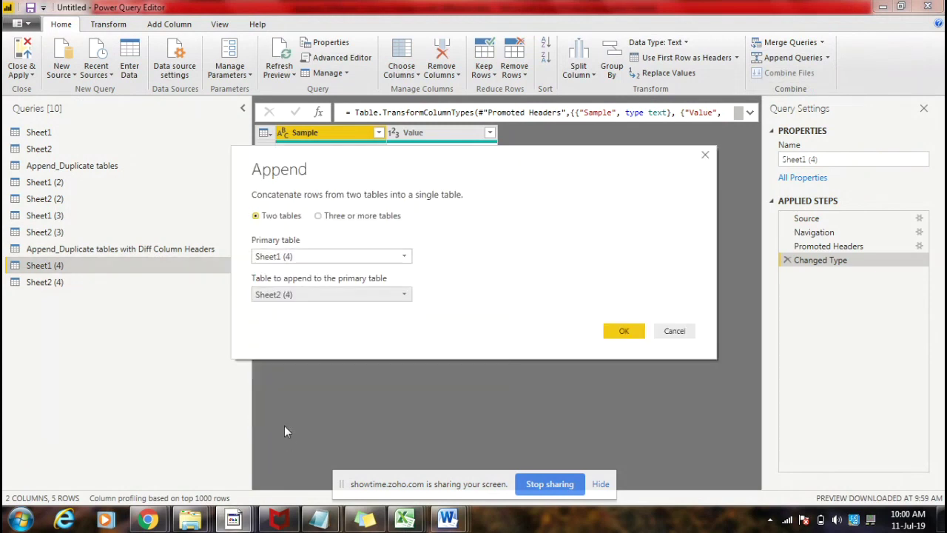
pyautogui.click(613, 330)
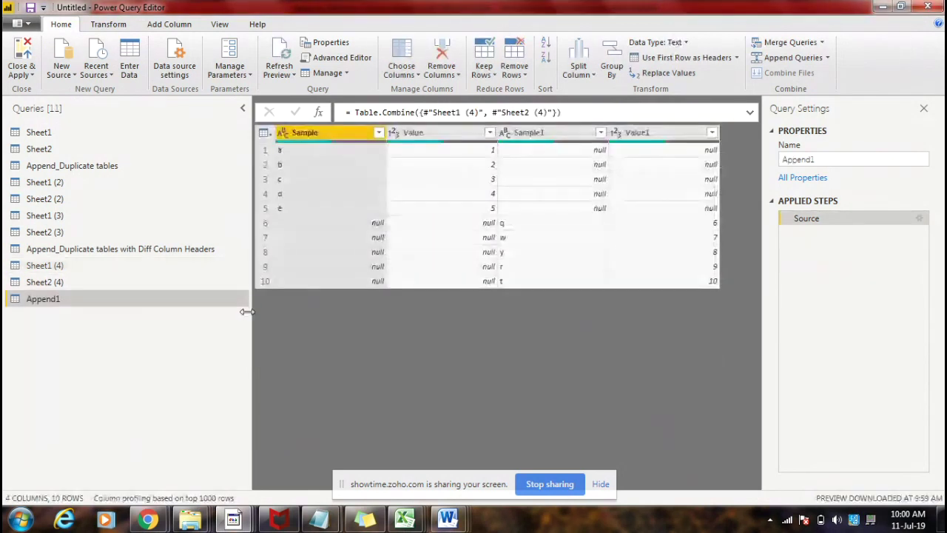
# Step: Rename the new appended query as "Append _ With Different data"
pyautogui.rightClick(193, 297)
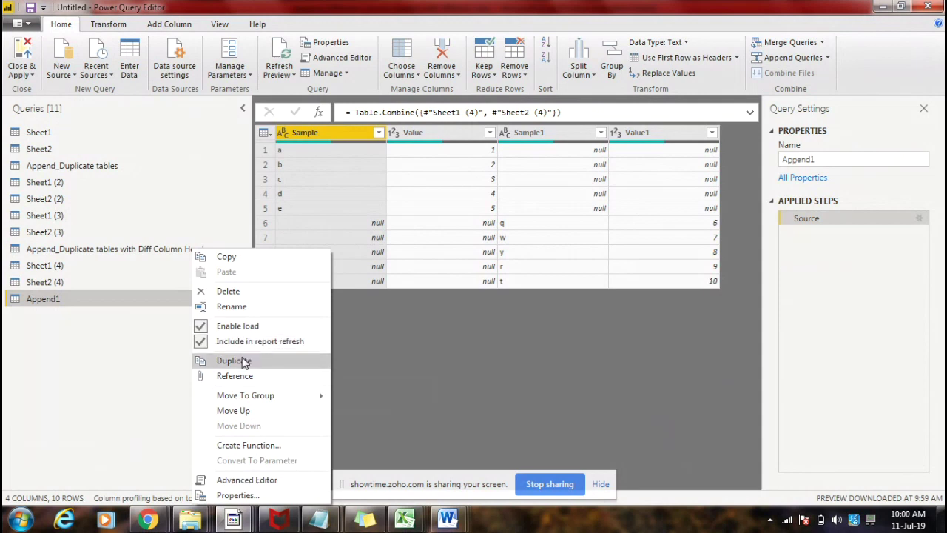
pyautogui.click(232, 306)
pyautogui.write('A')
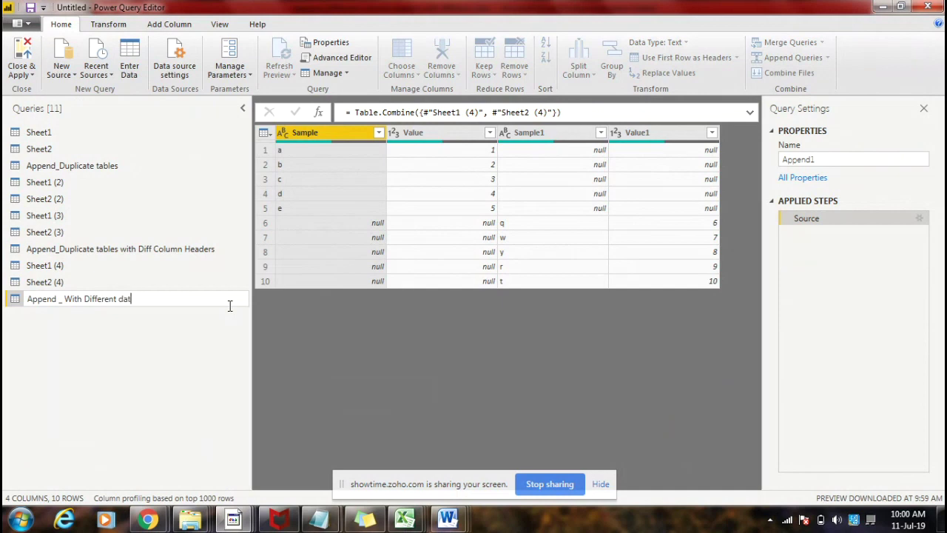
pyautogui.press('Return')
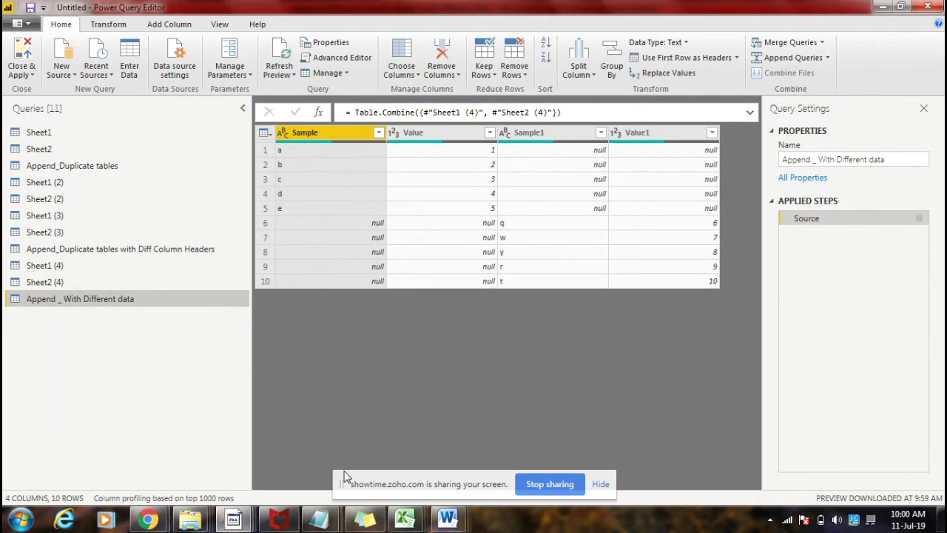
# Step: Switch to Excel and enter the headers Sample in A1 and Value in B1 on Sheet1 of a new workbook
pyautogui.click(404, 518)
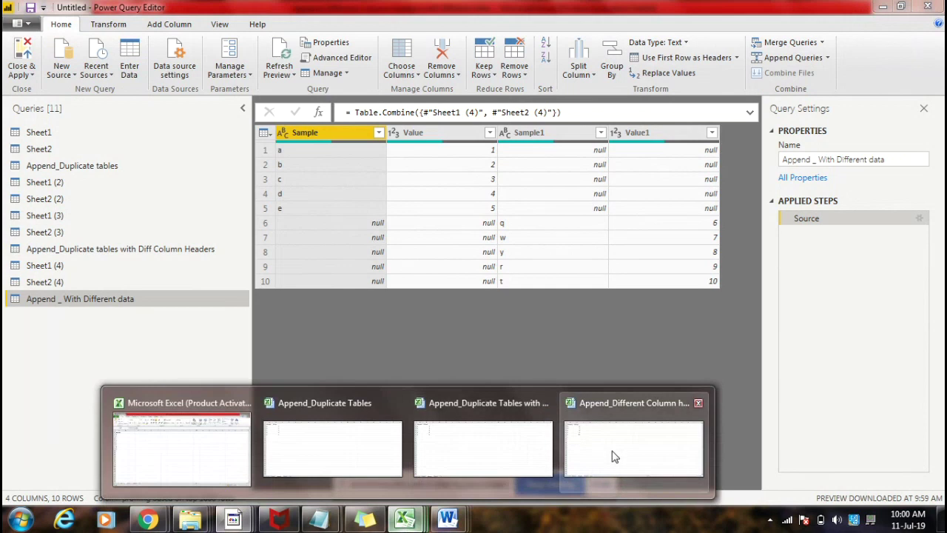
pyautogui.click(613, 452)
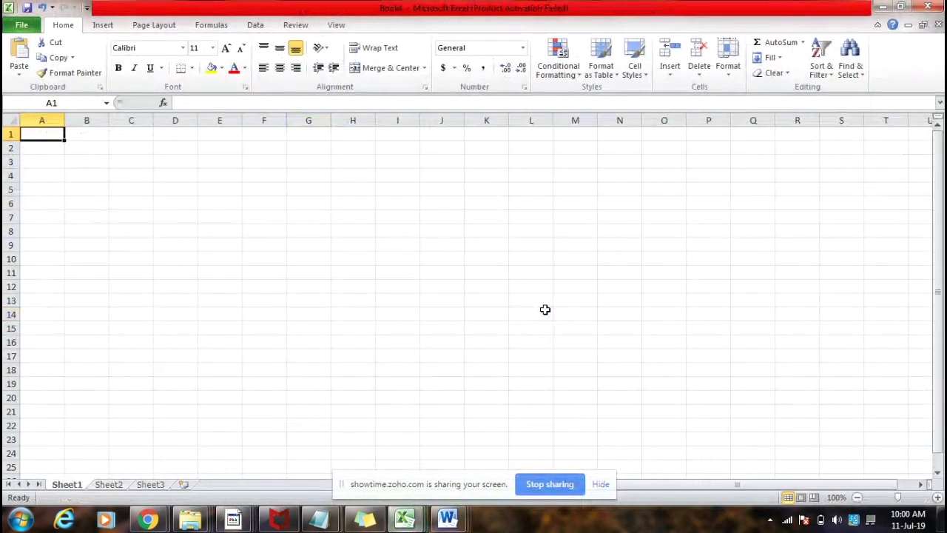
pyautogui.write('Sample')
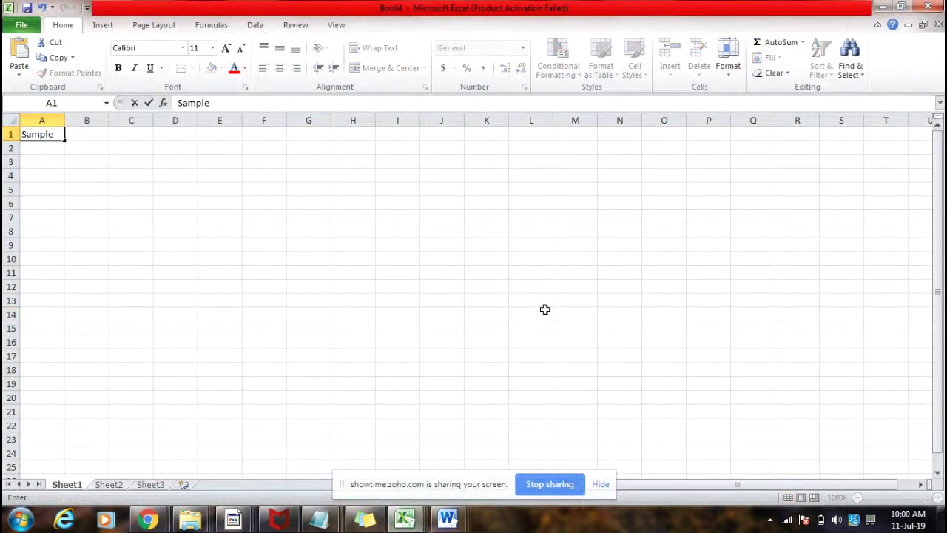
pyautogui.click(91, 134)
pyautogui.write('Value')
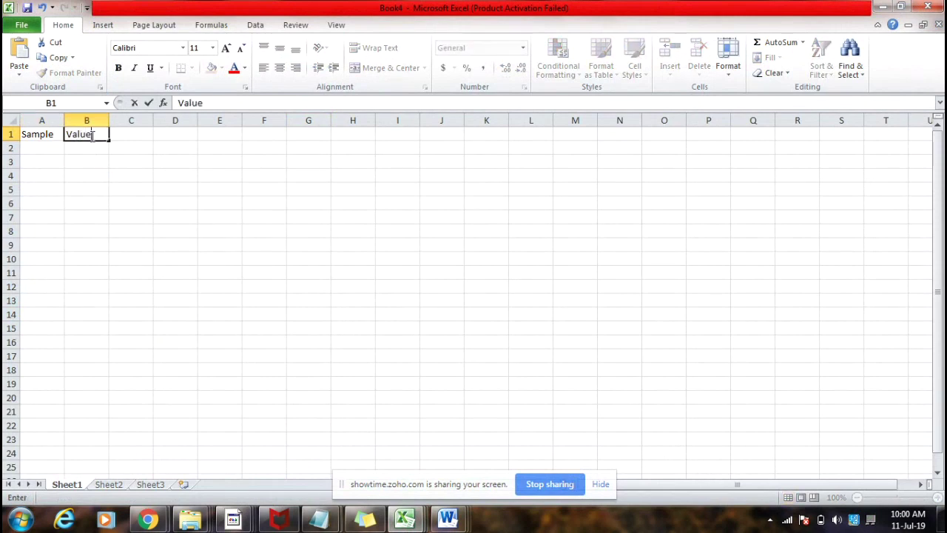
# Step: Fill A2:A7 of Sheet1 under Sample with the letters a, a, b, b, c and c
pyautogui.click(41, 146)
pyautogui.write('a')
pyautogui.press('Return')
pyautogui.write('a')
pyautogui.press('Return')
pyautogui.write('b')
pyautogui.press('Return')
pyautogui.write('b')
pyautogui.press('Return')
pyautogui.write('c')
pyautogui.press('Return')
pyautogui.write('c')
pyautogui.press('Return')
# Step: Fill B2:B7 of Sheet1 under Value with the numbers 1, 1, 2, 3, 4 and 5
pyautogui.click(73, 151)
pyautogui.write('1')
pyautogui.press('Return')
pyautogui.write('1')
pyautogui.press('Return')
pyautogui.write('2')
pyautogui.press('Return')
pyautogui.write('3')
pyautogui.press('Return')
pyautogui.write('4')
pyautogui.press('Return')
pyautogui.write('5')
pyautogui.press('Return')
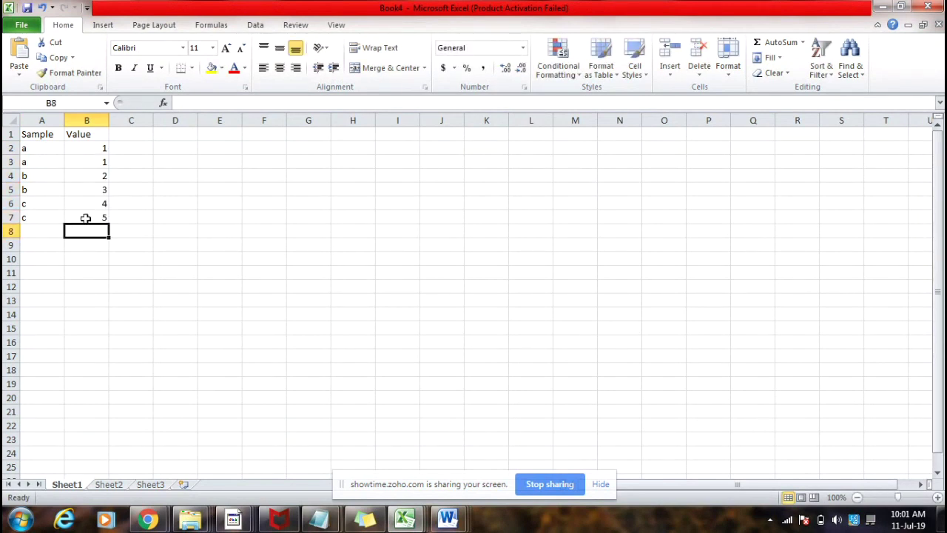
# Step: Enter the headers Sample1 in A1 and Value1 in B1 on Sheet2 of the new workbook
pyautogui.click(108, 485)
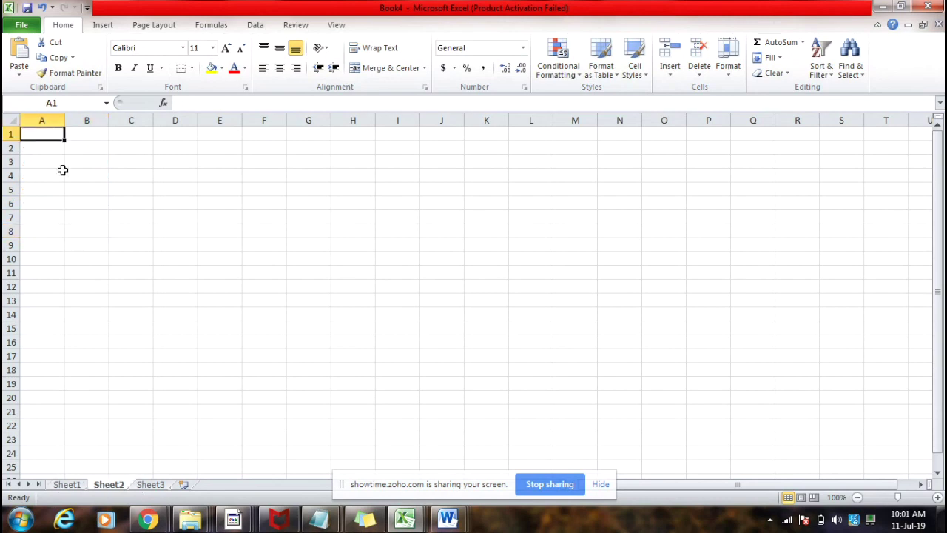
pyautogui.doubleClick(45, 136)
pyautogui.write('Sample1')
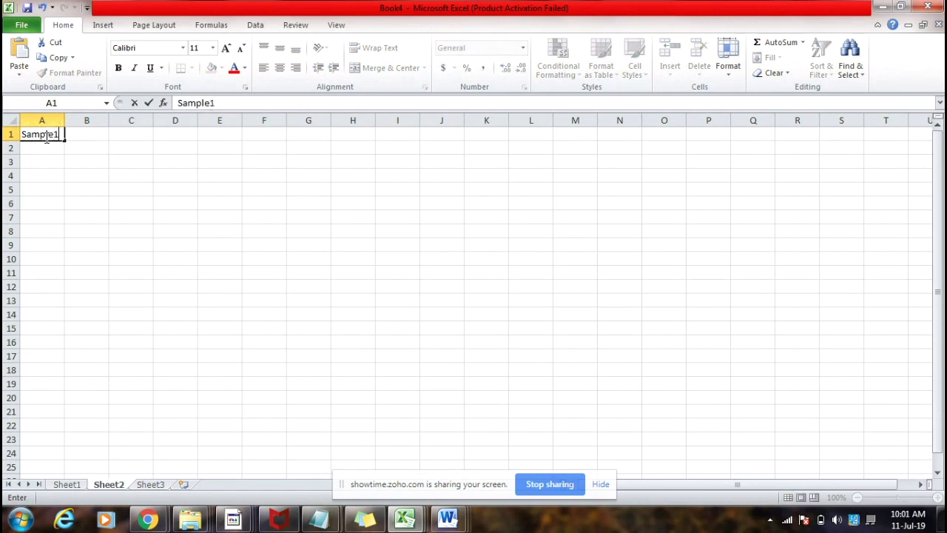
pyautogui.press('Tab')
pyautogui.write('Value1')
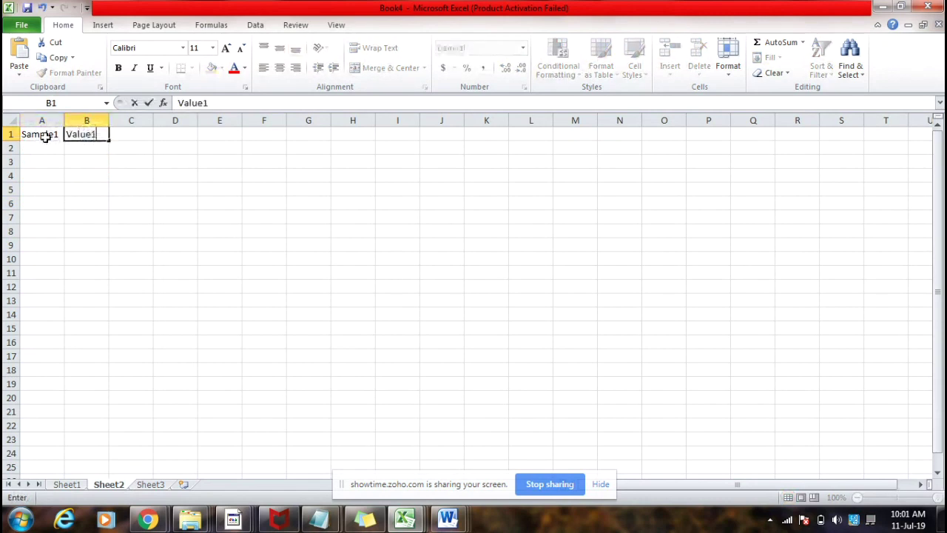
pyautogui.press('Return')
# Step: Fill A2:A7 of Sheet2 under Sample1 with the letters q, q, w, w, e and e
pyautogui.write('q')
pyautogui.press('Return')
pyautogui.write('q')
pyautogui.press('Return')
pyautogui.write('w')
pyautogui.press('Return')
pyautogui.write('w')
pyautogui.press('Return')
pyautogui.write('e')
pyautogui.press('Return')
pyautogui.write('e')
pyautogui.press('Return')
# Step: Fill B2:B7 of Sheet2 under Value1 with the numbers 1, 1, 2, 3, 4 and 5
pyautogui.click(81, 150)
pyautogui.write('1')
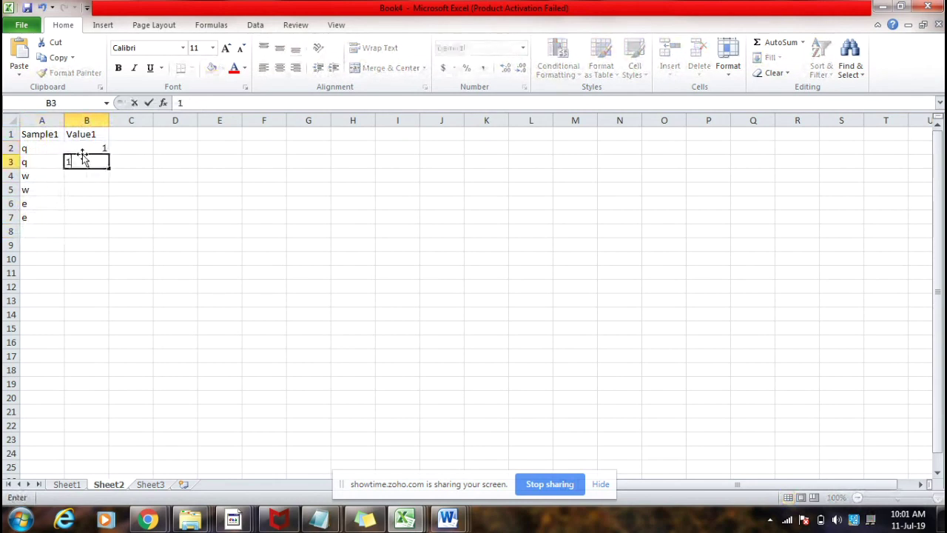
pyautogui.press('Return')
pyautogui.write('2')
pyautogui.press('Return')
pyautogui.write('3')
pyautogui.press('Return')
pyautogui.write('4')
pyautogui.press('Return')
pyautogui.write('5')
pyautogui.press('Return')
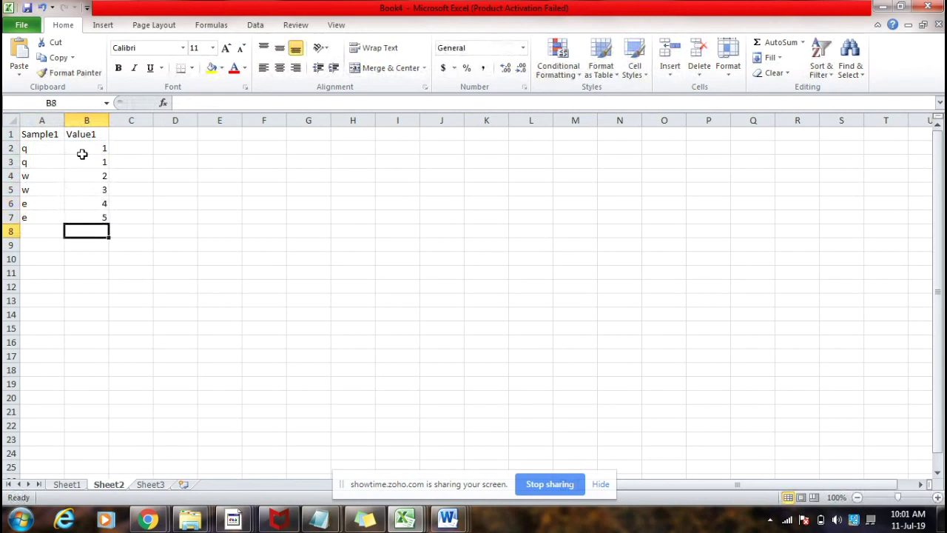
# Step: Save the workbook to the Desktop as "Append_ Duplicate values"
pyautogui.hotkey('ctrl', 's')
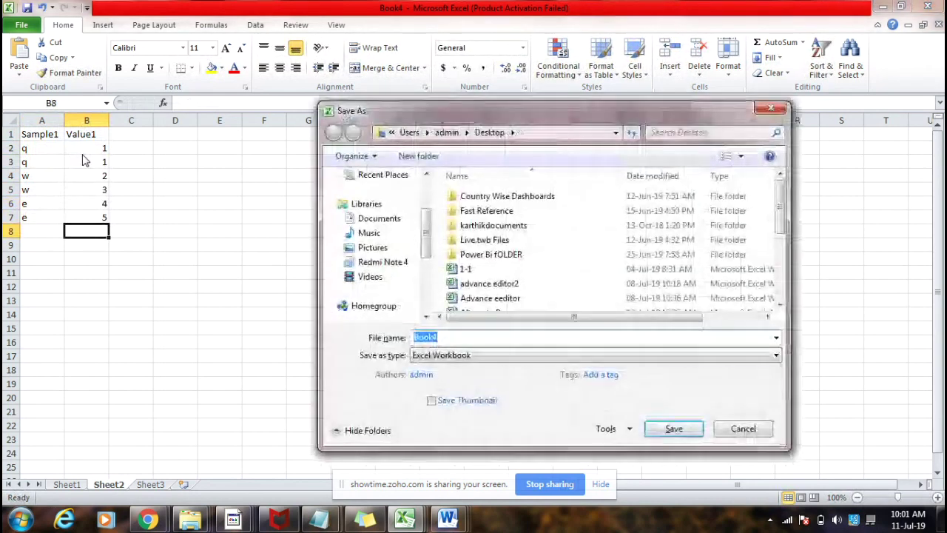
pyautogui.press('BackSpace')
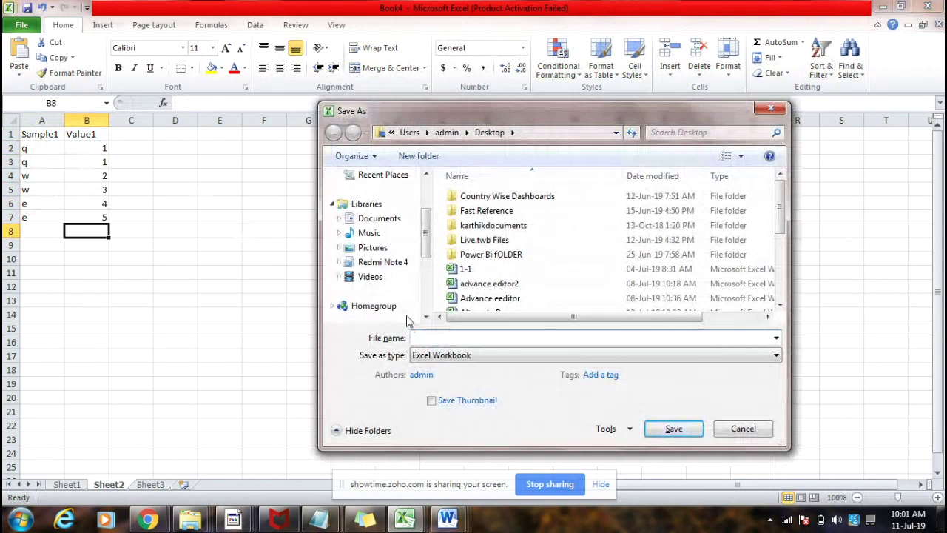
pyautogui.write('Append')
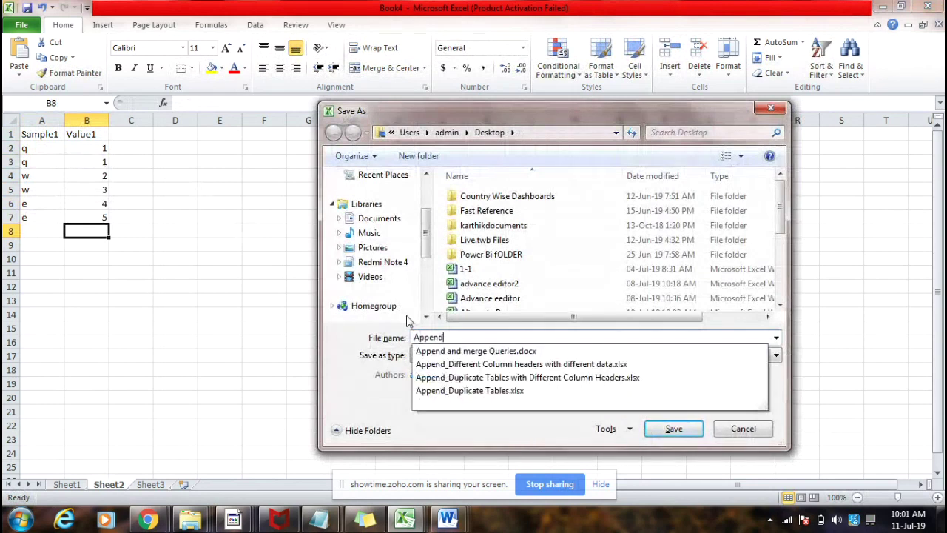
pyautogui.write('_ Duplicate values')
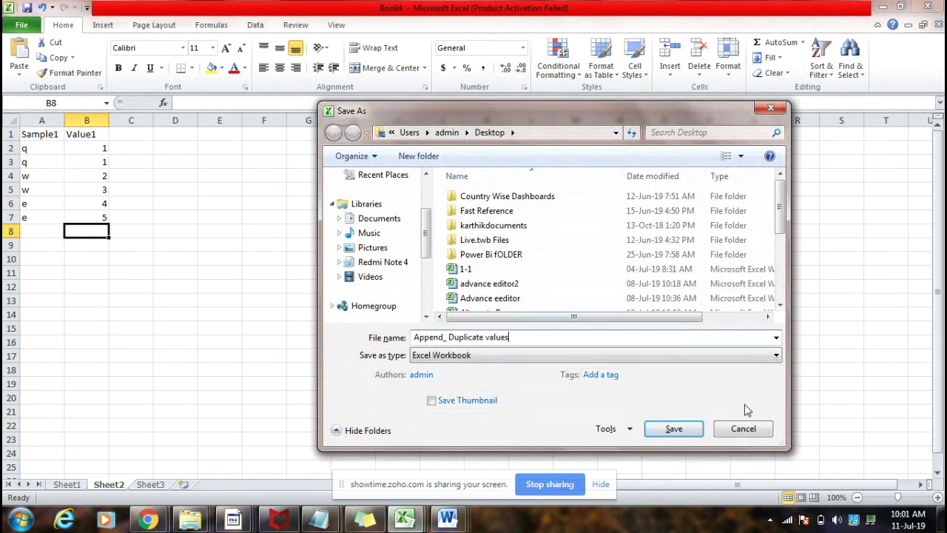
pyautogui.click(667, 430)
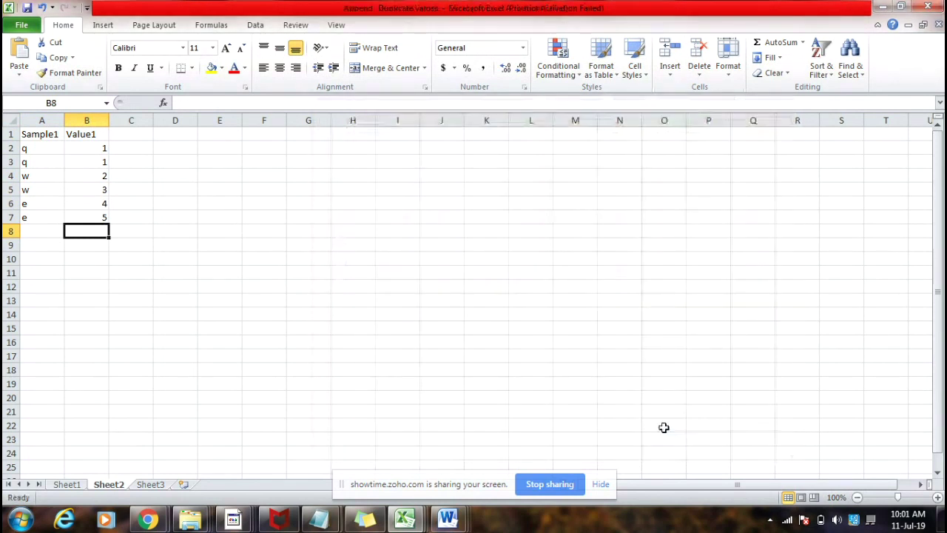
# Step: Switch to the untitled Power Query Editor and import Sheet1 and Sheet2 from the Excel workbook "Append_ Duplicate values"
pyautogui.moveTo(235, 516)
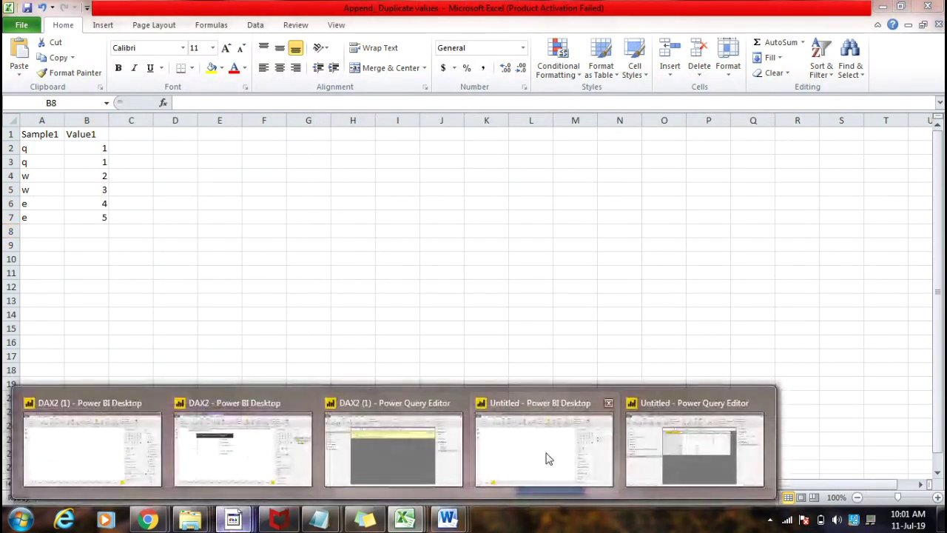
pyautogui.click(728, 447)
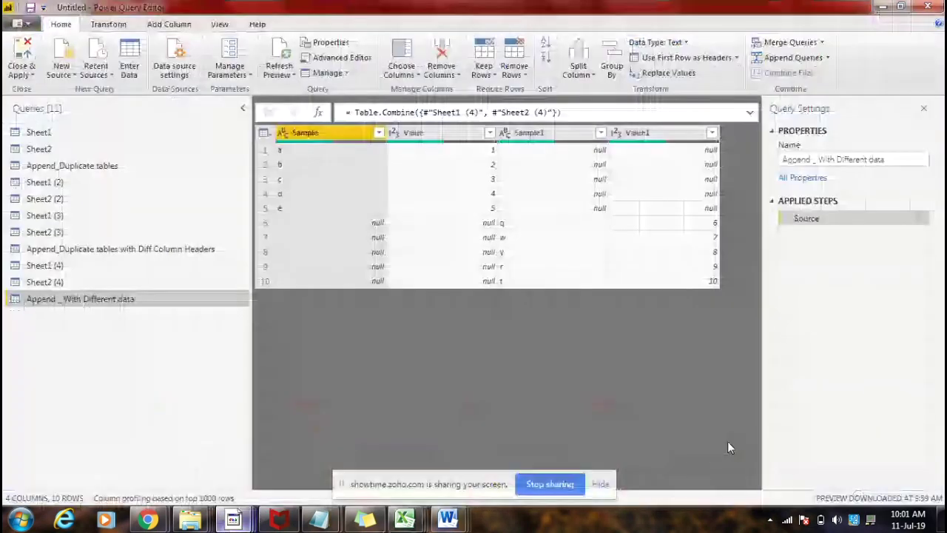
pyautogui.click(62, 71)
pyautogui.click(80, 111)
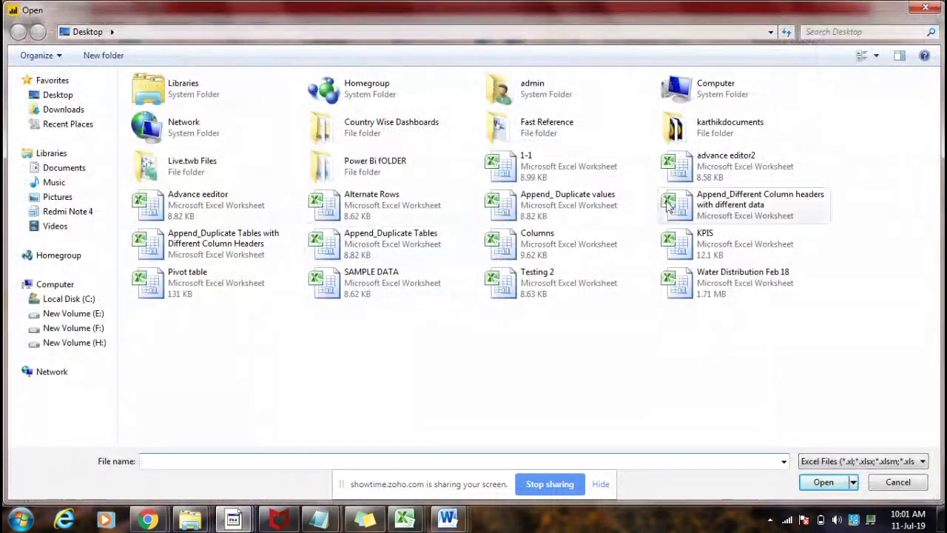
pyautogui.doubleClick(535, 210)
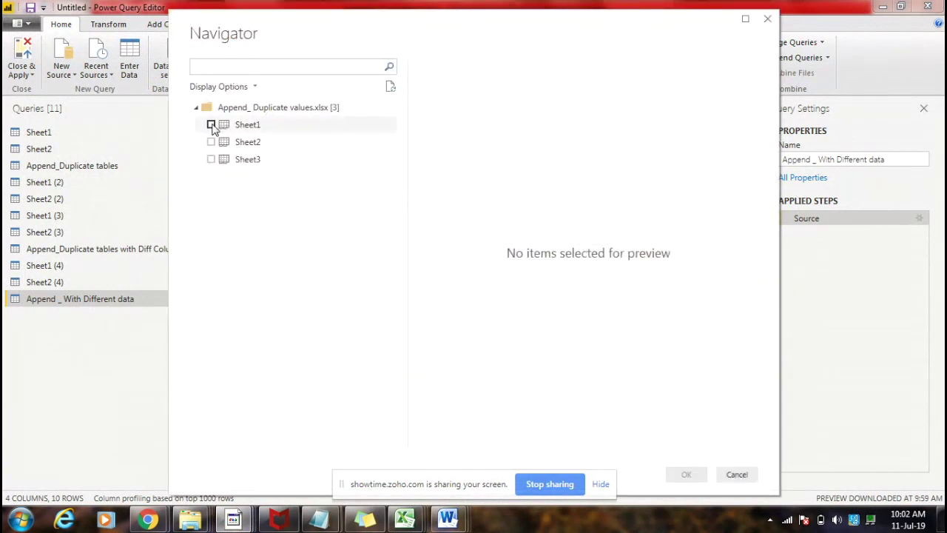
pyautogui.click(212, 125)
pyautogui.click(212, 142)
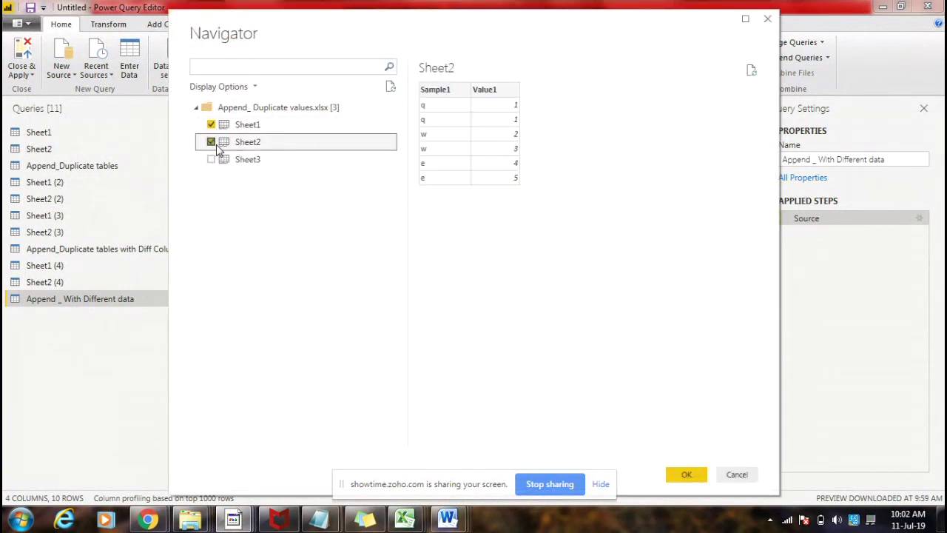
pyautogui.click(687, 475)
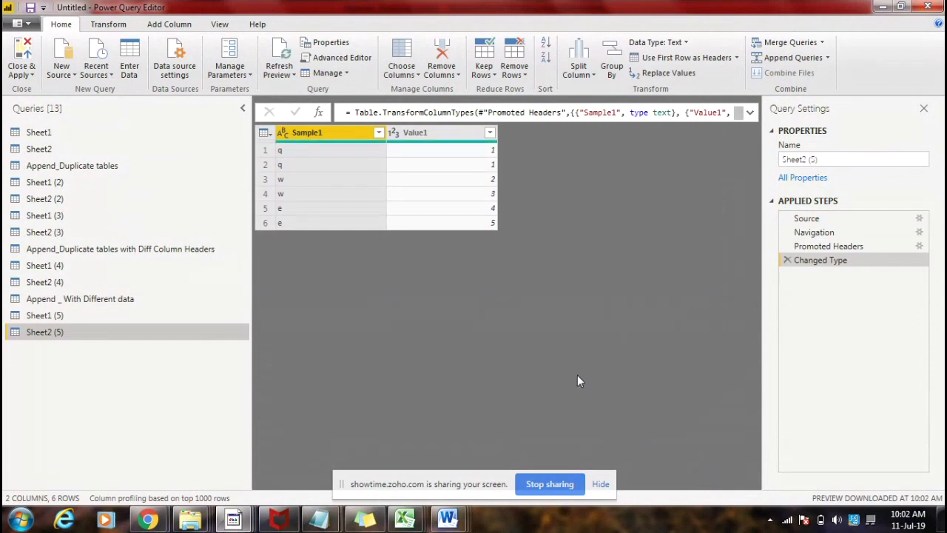
# Step: Append Sheet2 (5) to Sheet1 (5) as a new query
pyautogui.click(107, 310)
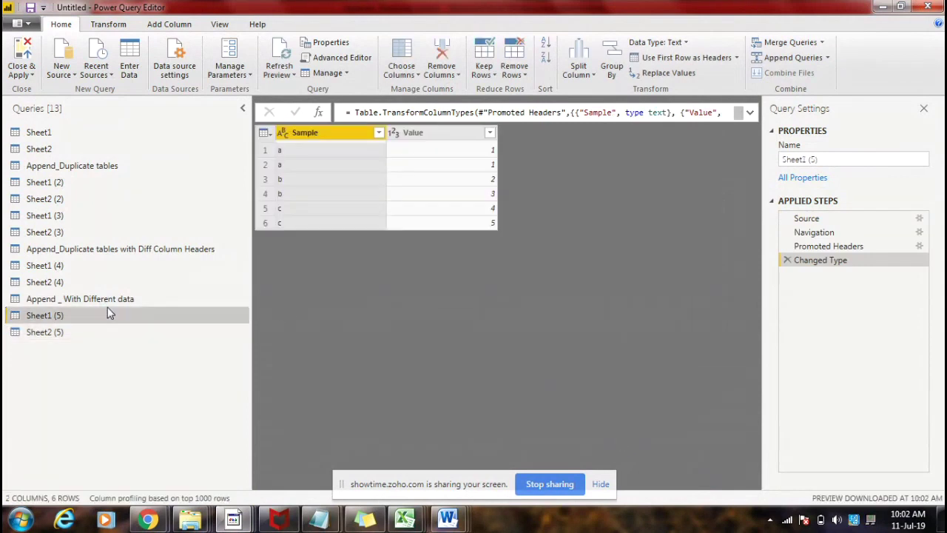
pyautogui.click(827, 58)
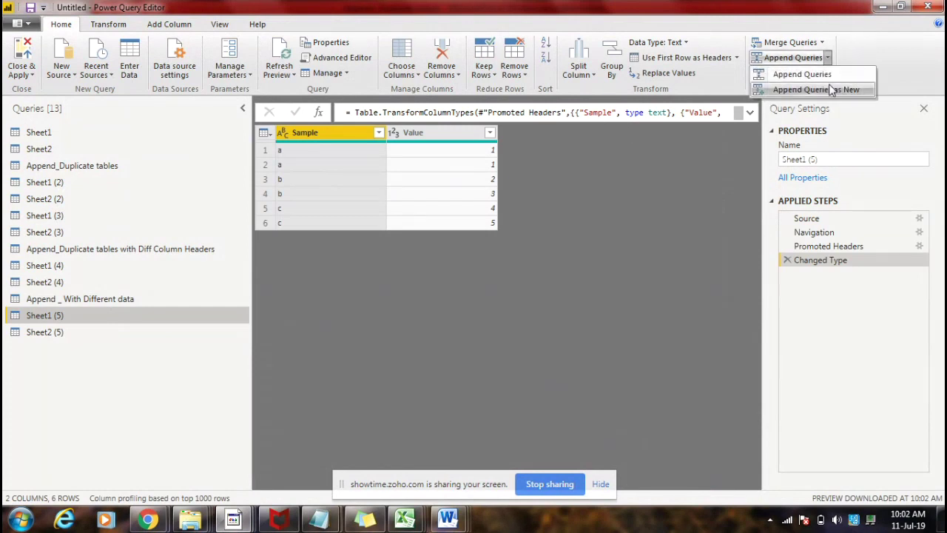
pyautogui.click(831, 89)
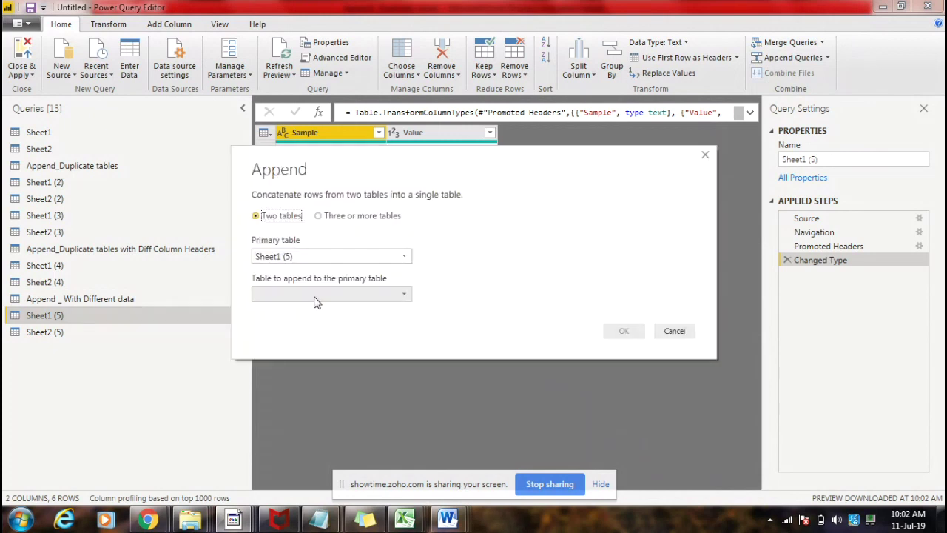
pyautogui.click(313, 297)
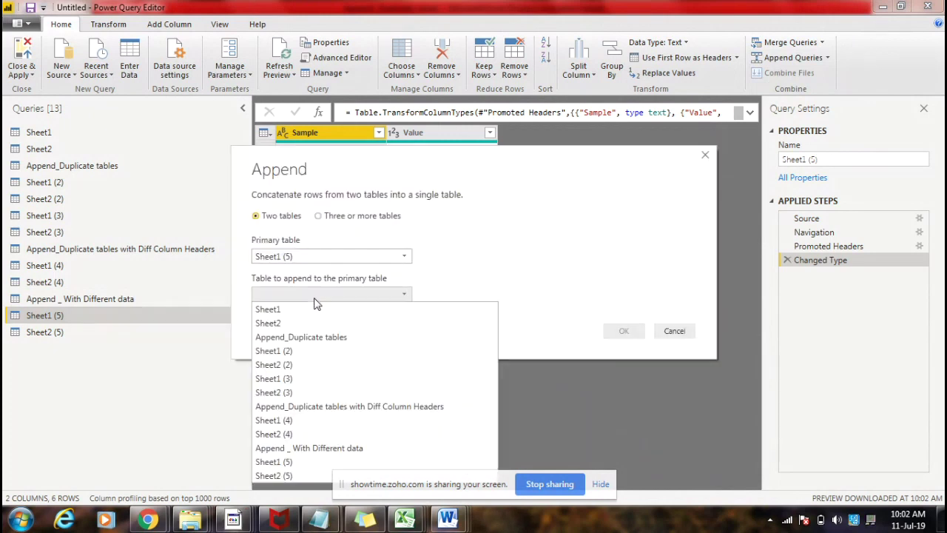
pyautogui.click(300, 478)
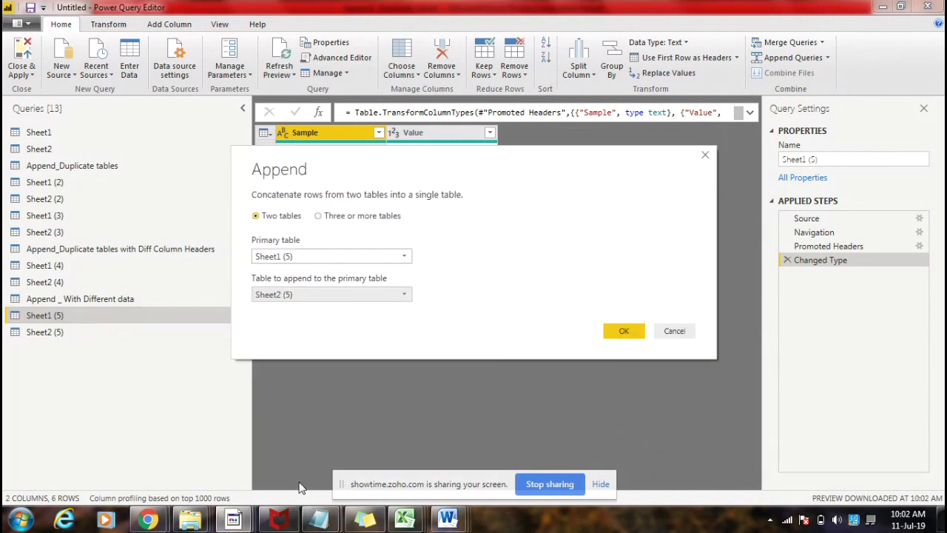
pyautogui.click(622, 331)
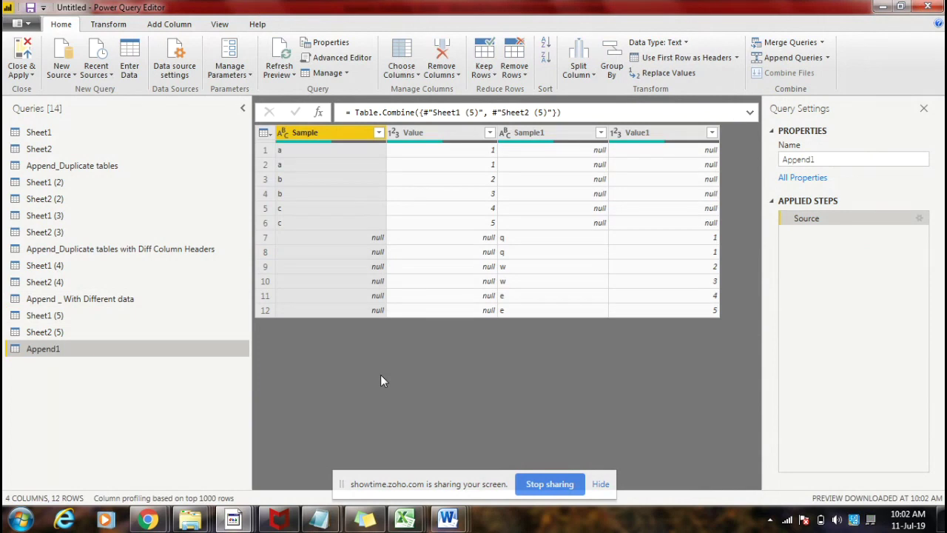
# Step: Rename the new appended query as "Append_Duplicate Values"
pyautogui.rightClick(165, 353)
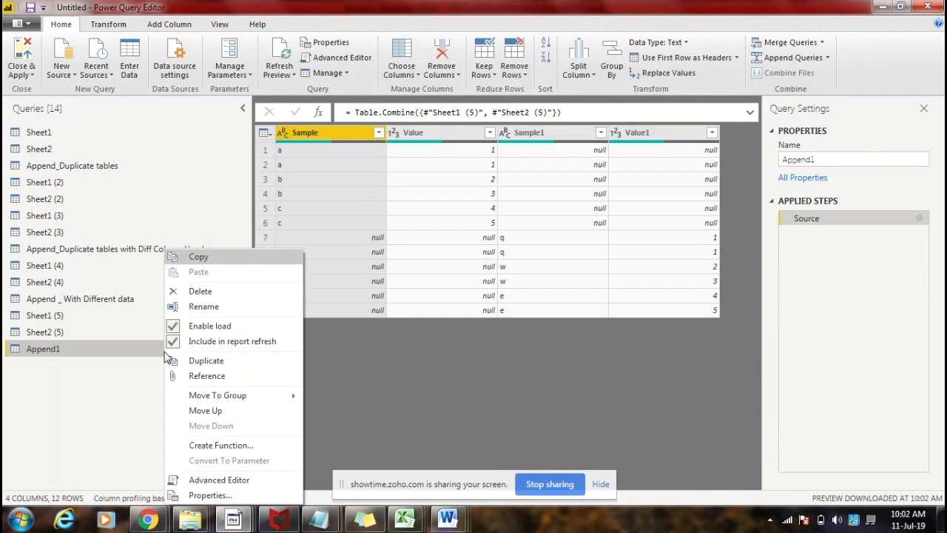
pyautogui.click(207, 309)
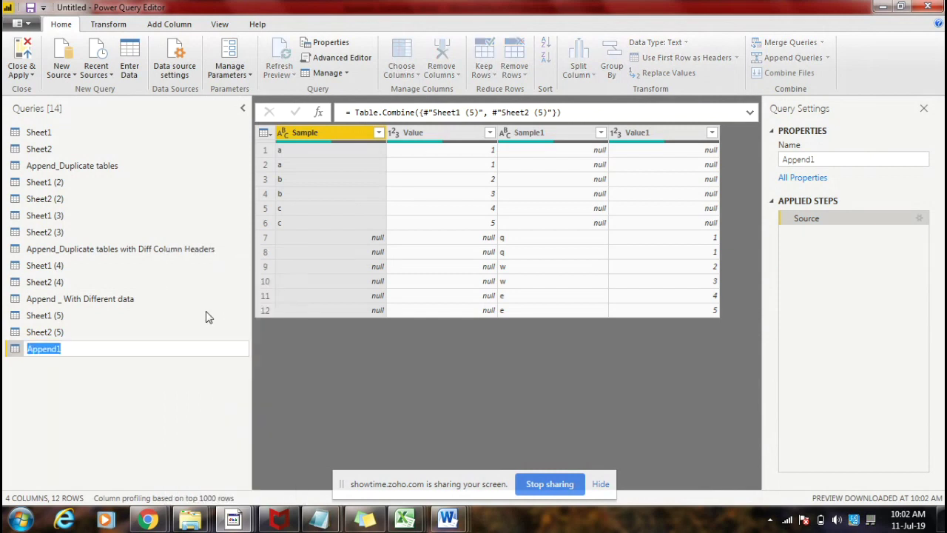
pyautogui.click(166, 350)
pyautogui.press('BackSpace')
pyautogui.write('Duplica')
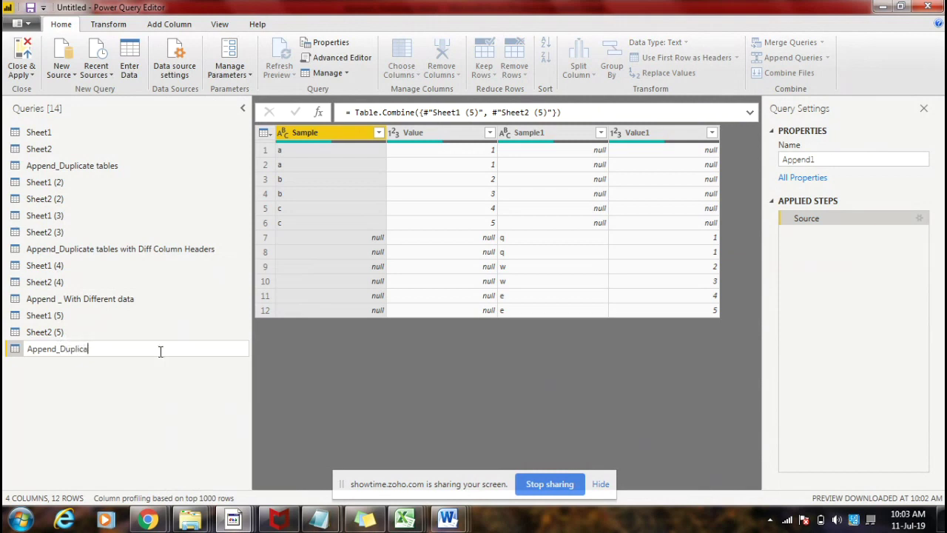
pyautogui.write('te Values')
pyautogui.press('Return')
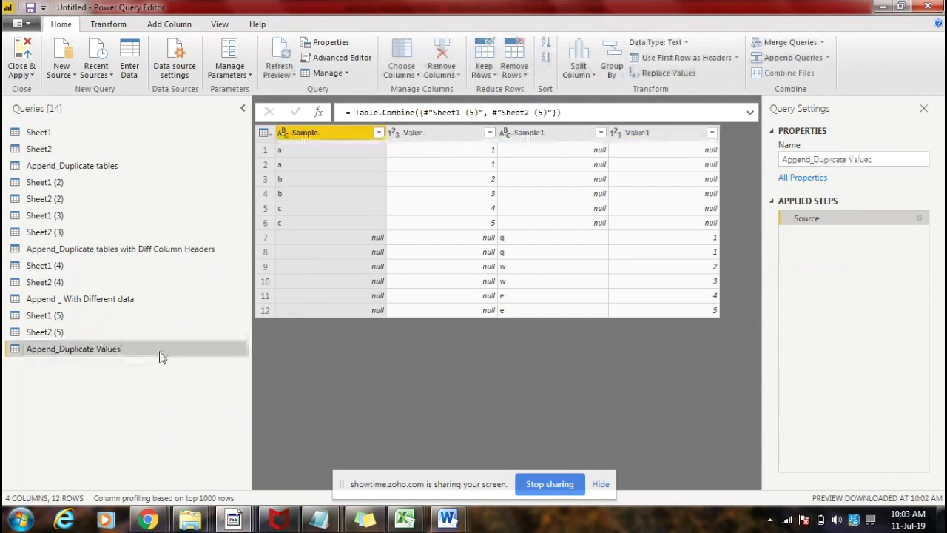
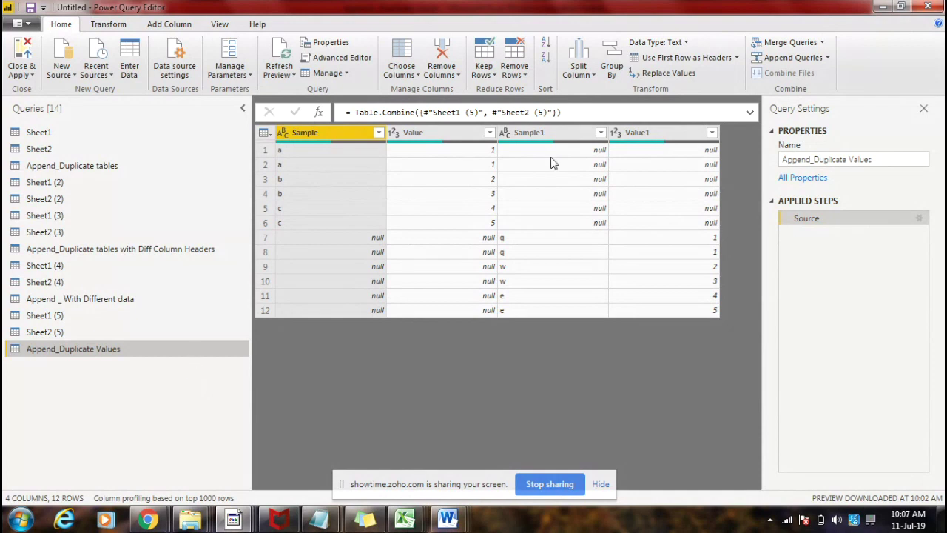
# Step: Set up a new append query for three or more tables, adding Sheet1 and Sheet2 to the tables to append
pyautogui.click(828, 59)
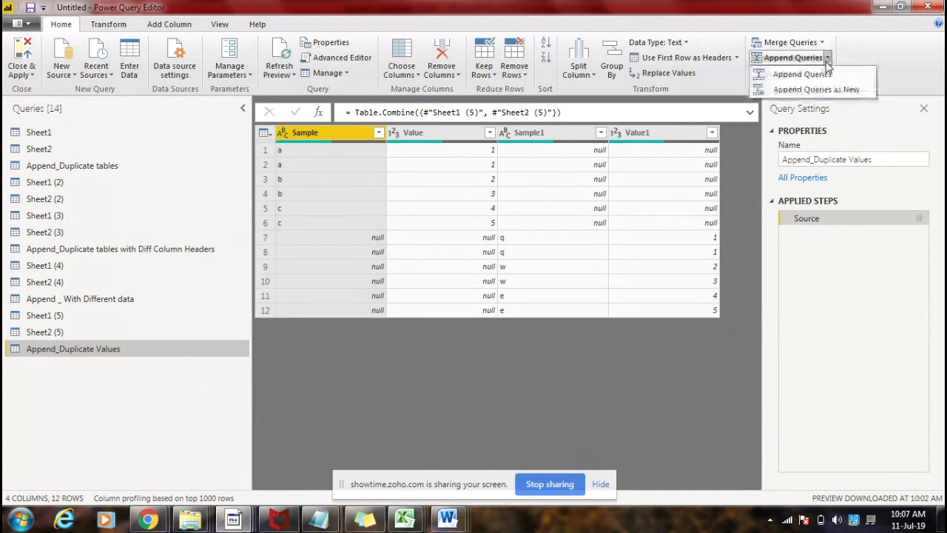
pyautogui.click(817, 90)
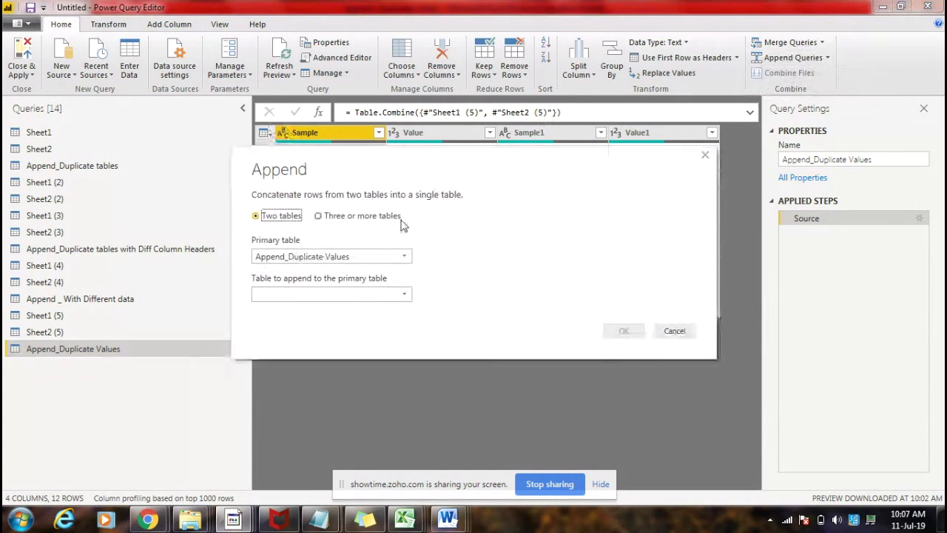
pyautogui.click(363, 216)
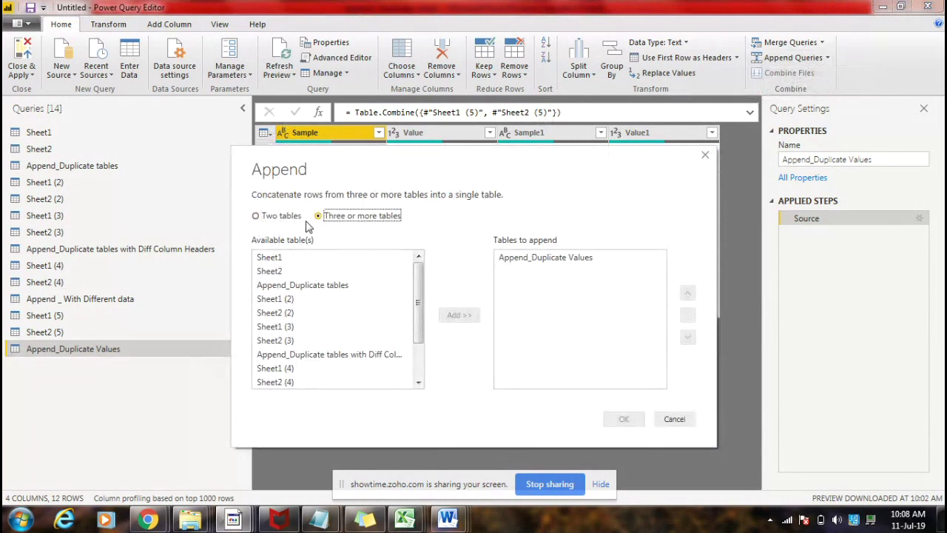
pyautogui.click(280, 257)
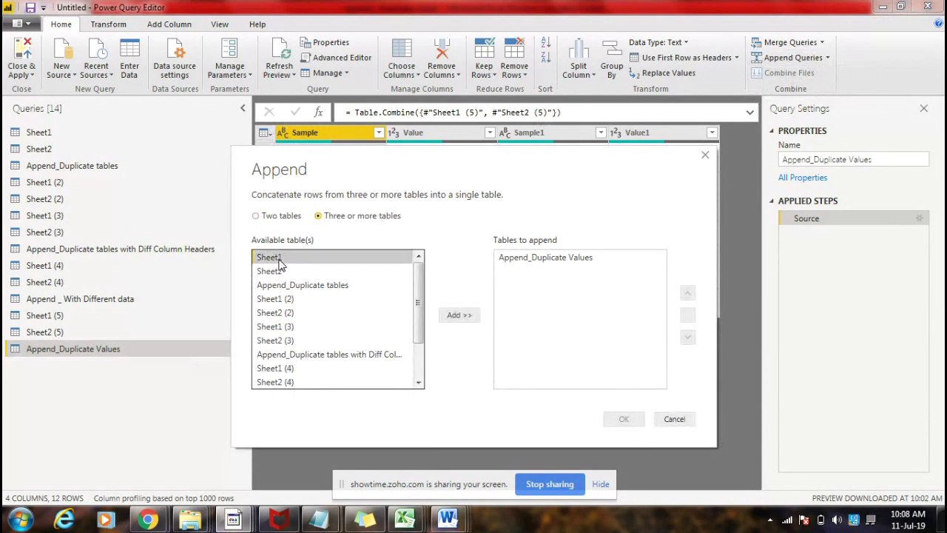
pyautogui.click(473, 314)
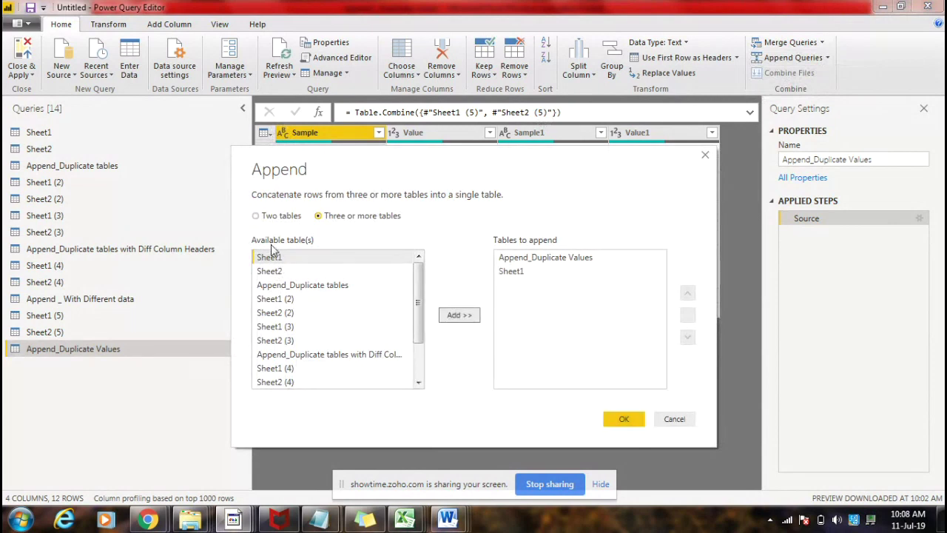
pyautogui.click(266, 272)
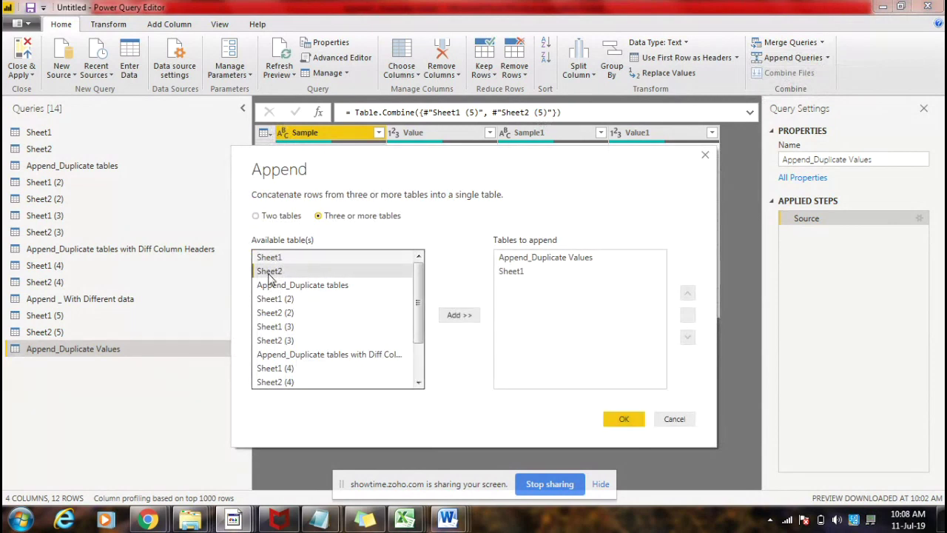
pyautogui.click(449, 315)
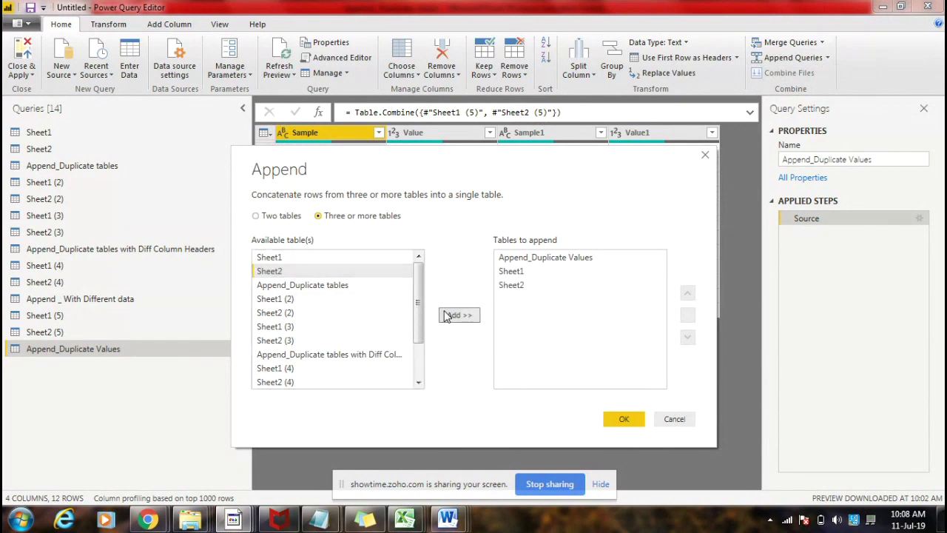
# Step: Remove Append_Duplicate Values from the tables to append and add Sheet1 (2) instead
pyautogui.click(516, 261)
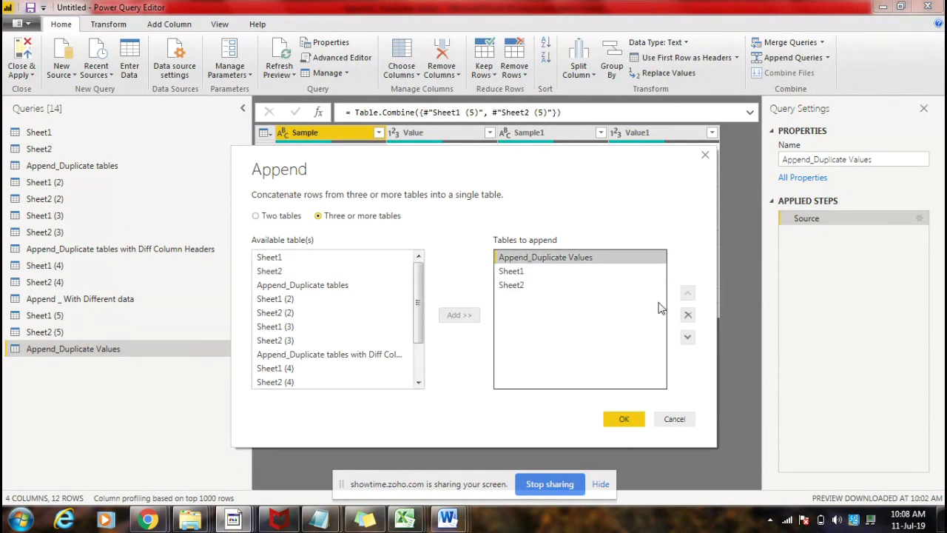
pyautogui.click(687, 314)
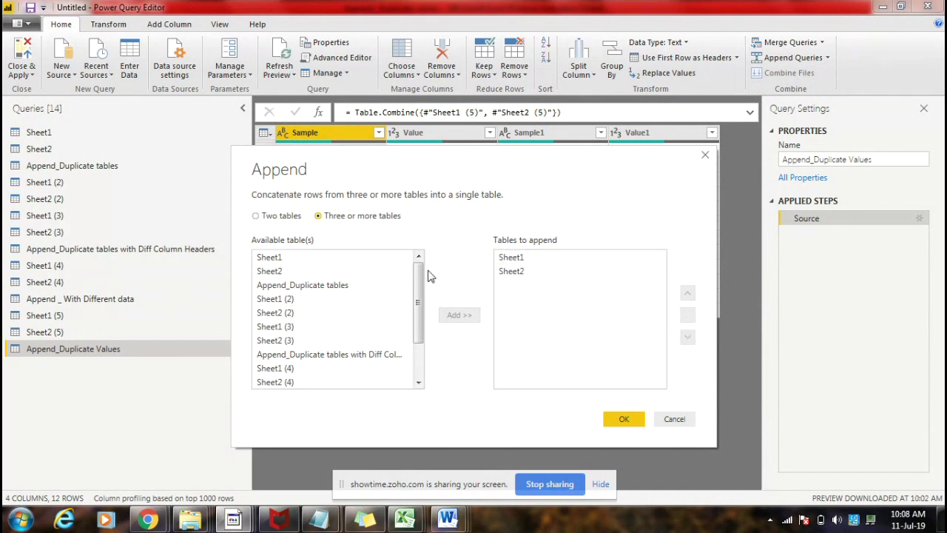
pyautogui.click(343, 304)
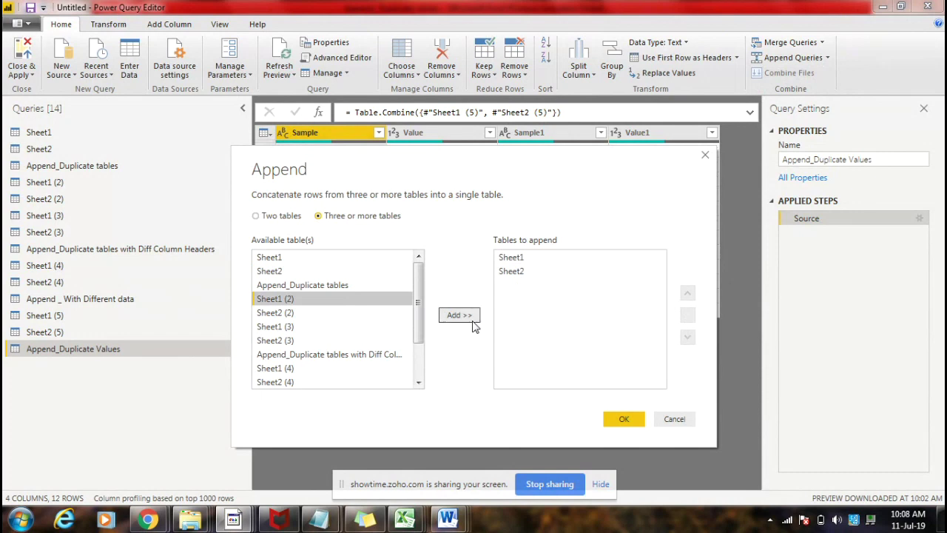
pyautogui.click(471, 324)
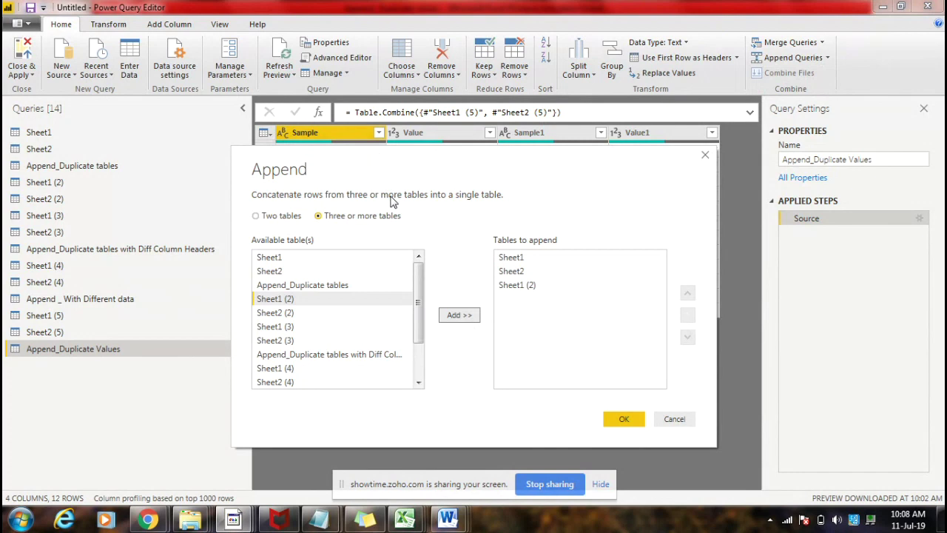
# Step: Switch to Document1 in Word and add the closing line "Note : We can append more than two tables"
pyautogui.moveTo(450, 522)
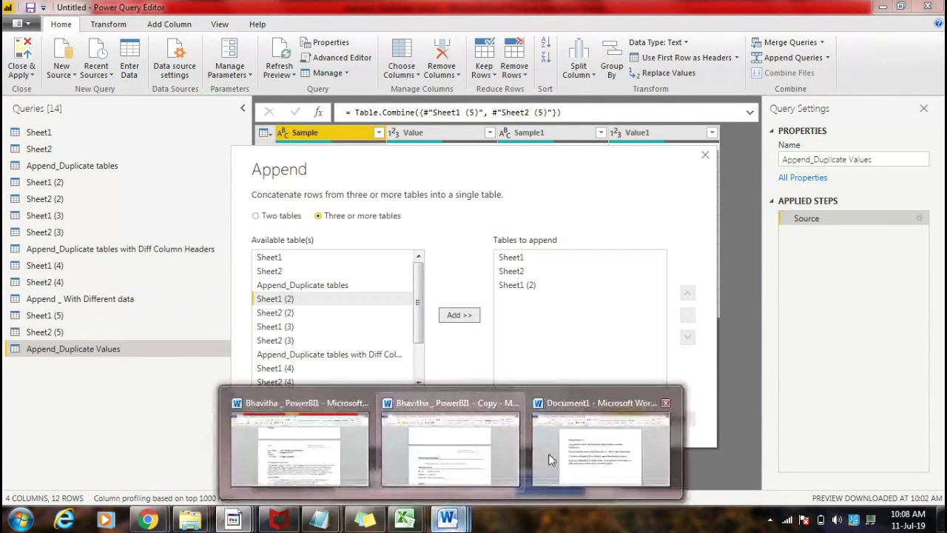
pyautogui.click(592, 454)
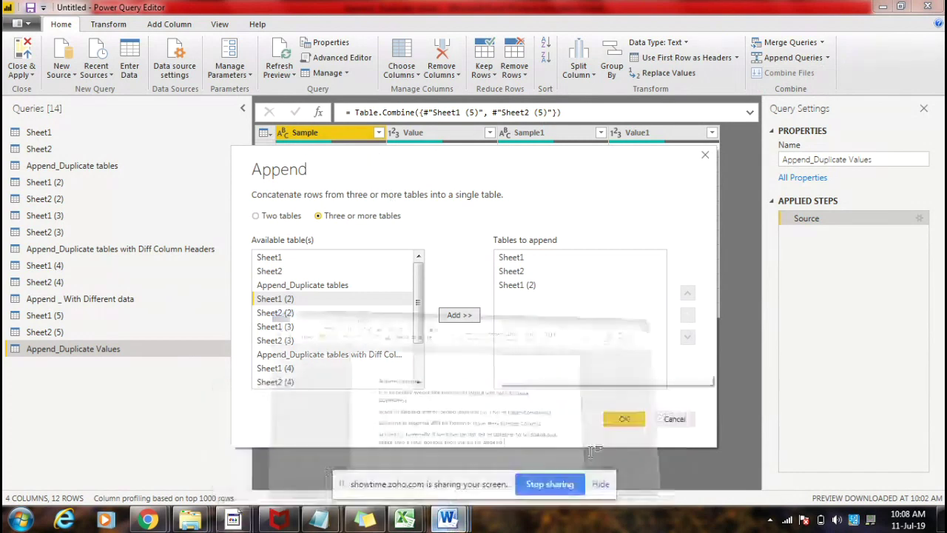
pyautogui.press('Return')
pyautogui.write('Note')
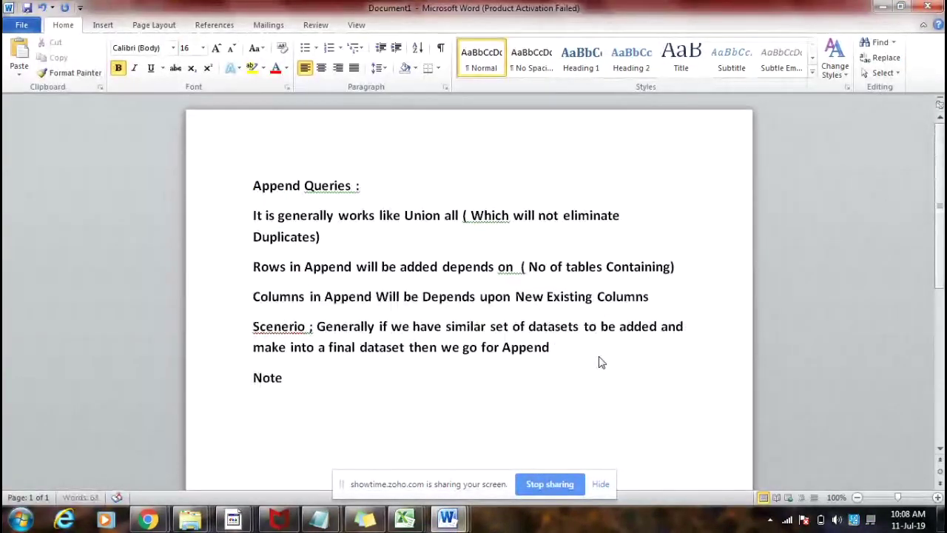
pyautogui.write(' : We v')
pyautogui.press('BackSpace')
pyautogui.write('can')
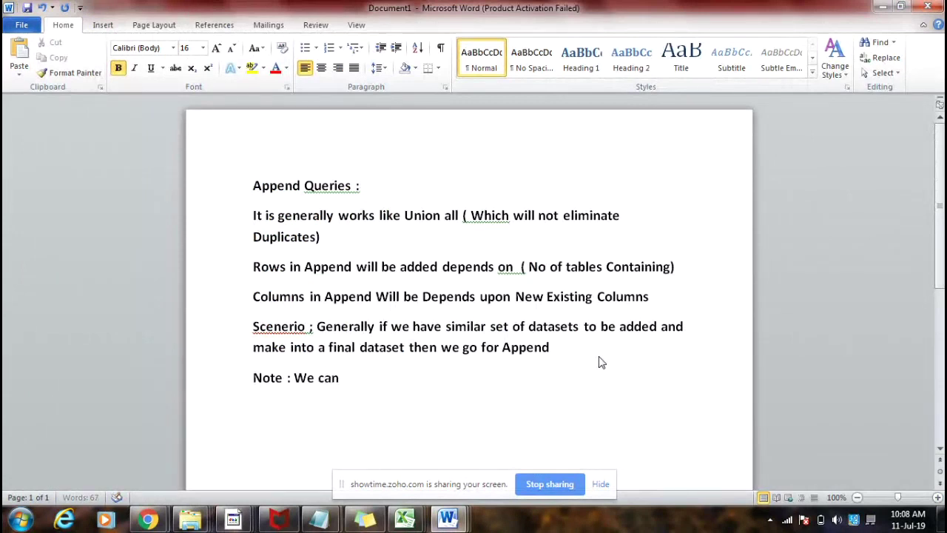
pyautogui.write(' append ')
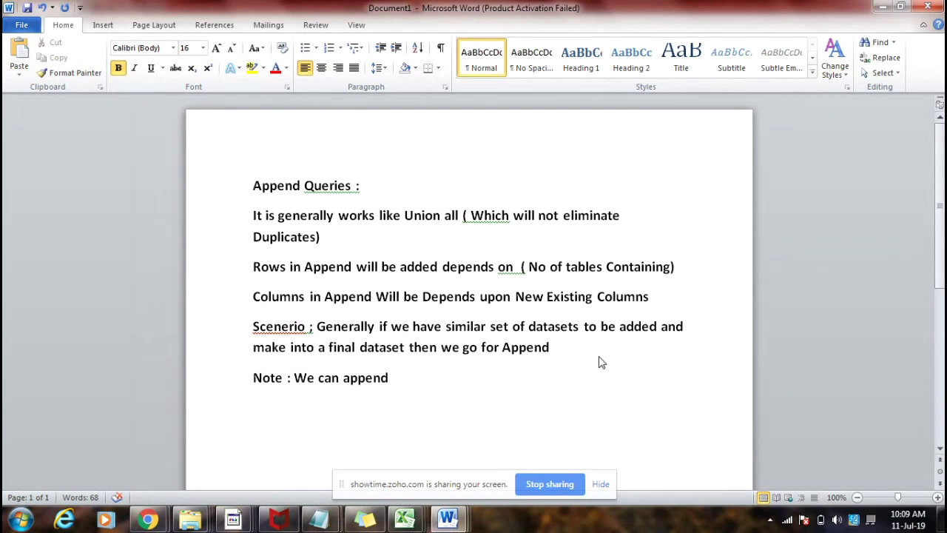
pyautogui.write('more th')
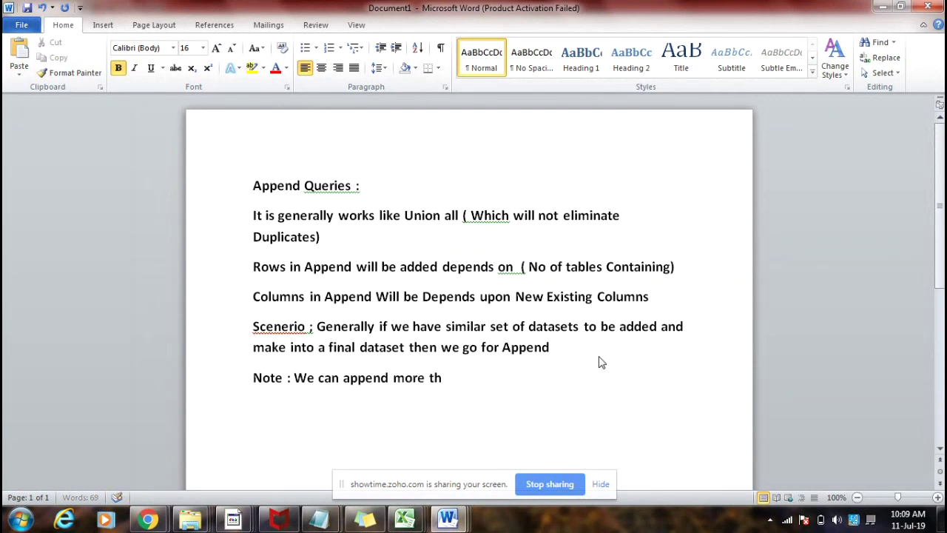
pyautogui.write('an two tables')
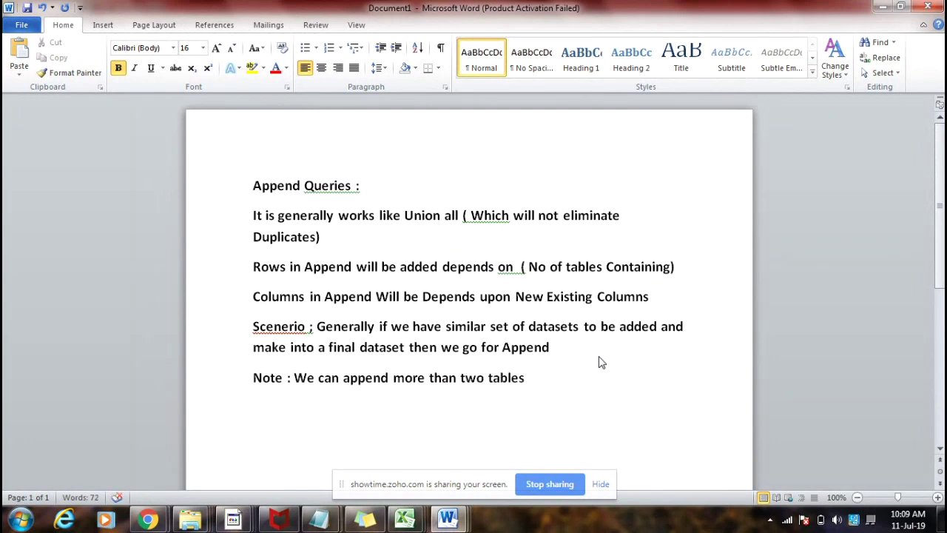
# Step: Extend the note about appending more than two tables with "but not merge" and begin a new paragraph below it
pyautogui.write(' but not merge')
pyautogui.press('Return')
pyautogui.press('Return')
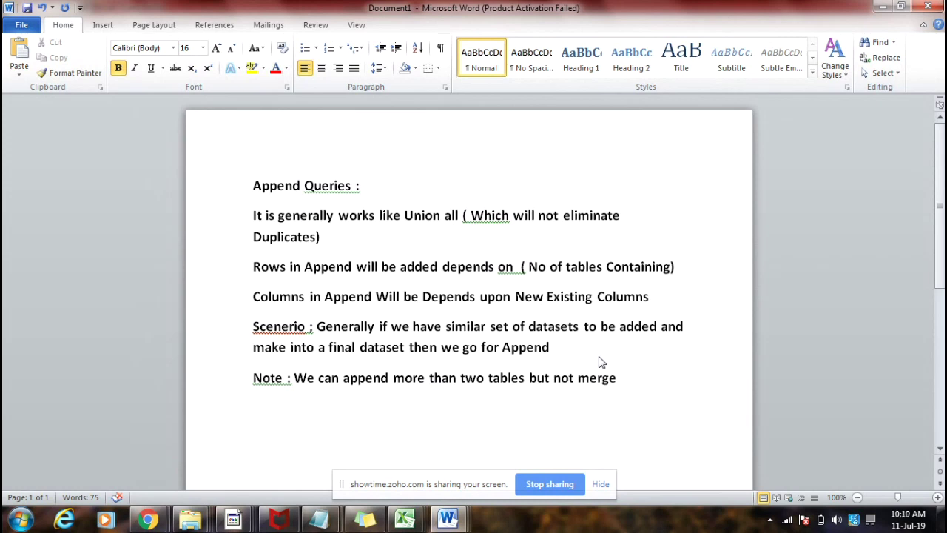
# Step: Add the bold heading "Merge Queries :" below the append note
pyautogui.press('BackSpace')
pyautogui.write('Merge Queries')
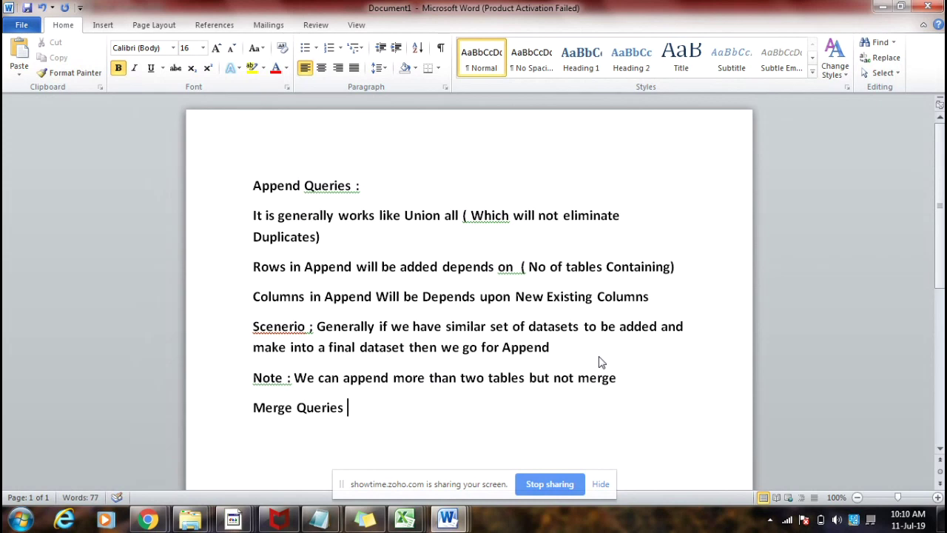
pyautogui.moveTo(385, 407); pyautogui.dragTo(254, 410)
pyautogui.hotkey('ctrl', 'b')
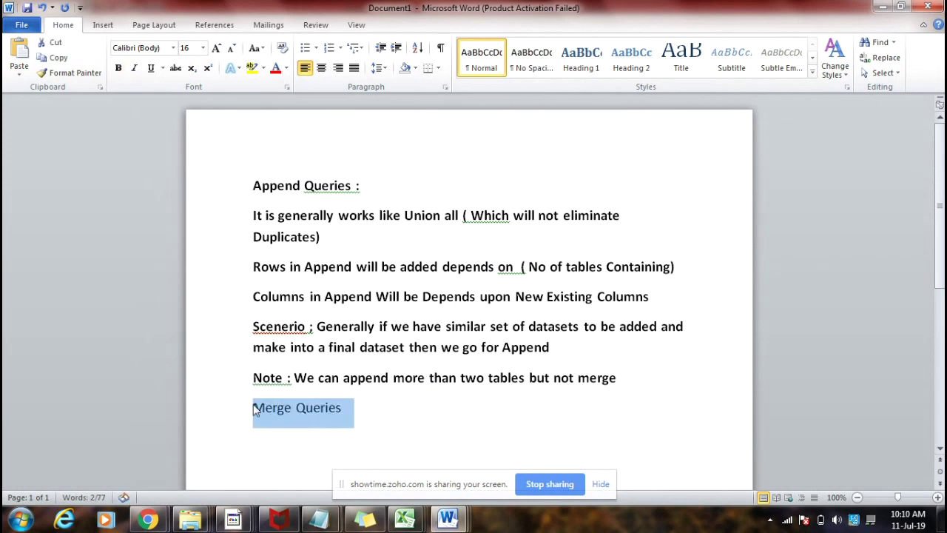
pyautogui.hotkey('ctrl', 'b')
pyautogui.click(363, 411)
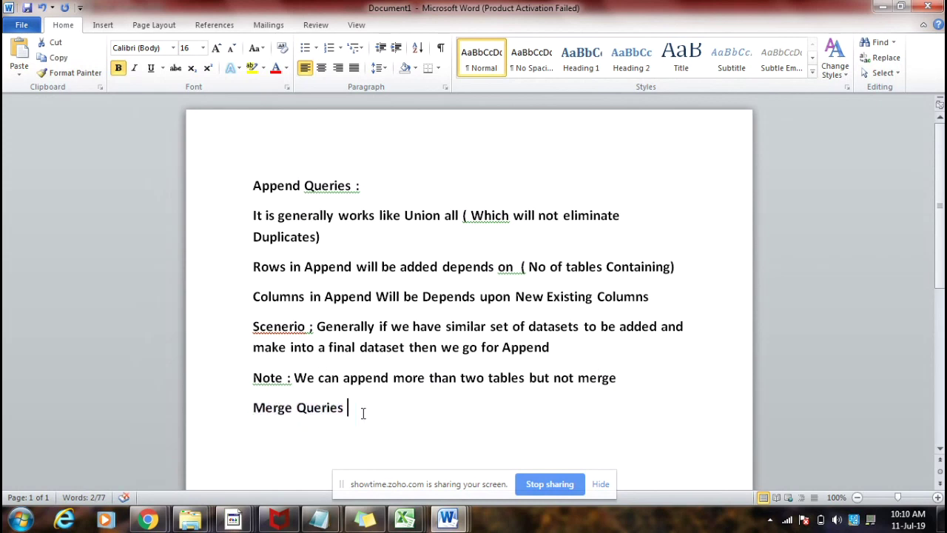
pyautogui.write(':')
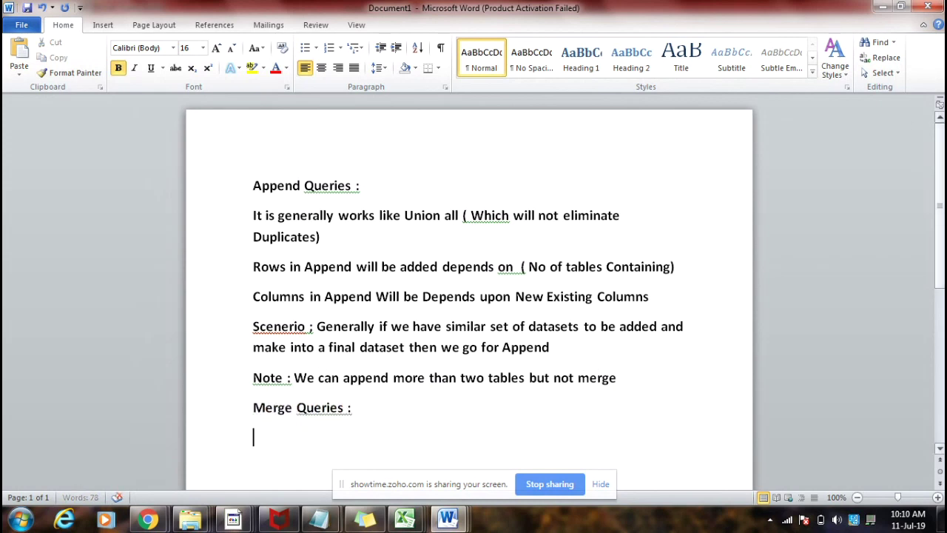
# Step: Under the Merge Queries heading, write "It is used to join the tables based on Join Conditions"
pyautogui.scroll(-3, 377, 345)
pyautogui.write('It is')
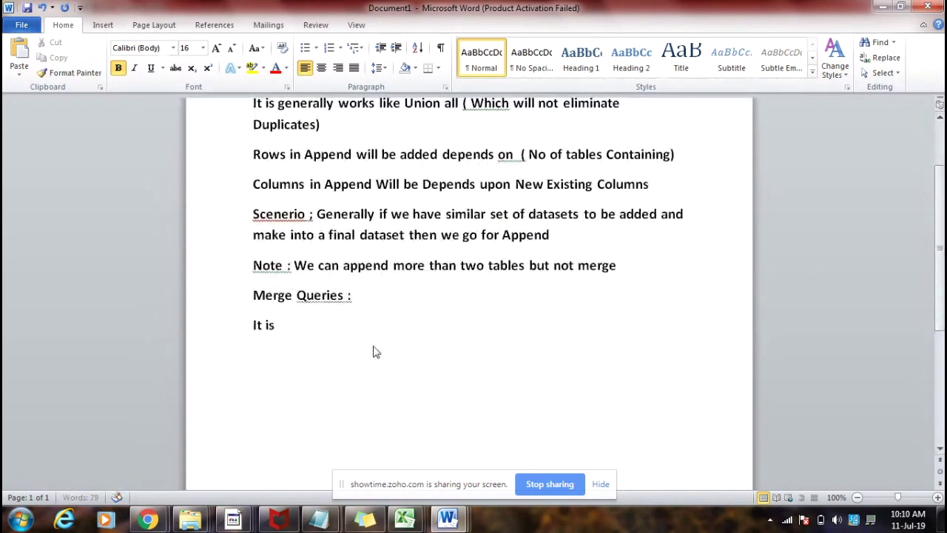
pyautogui.write(' used to join t')
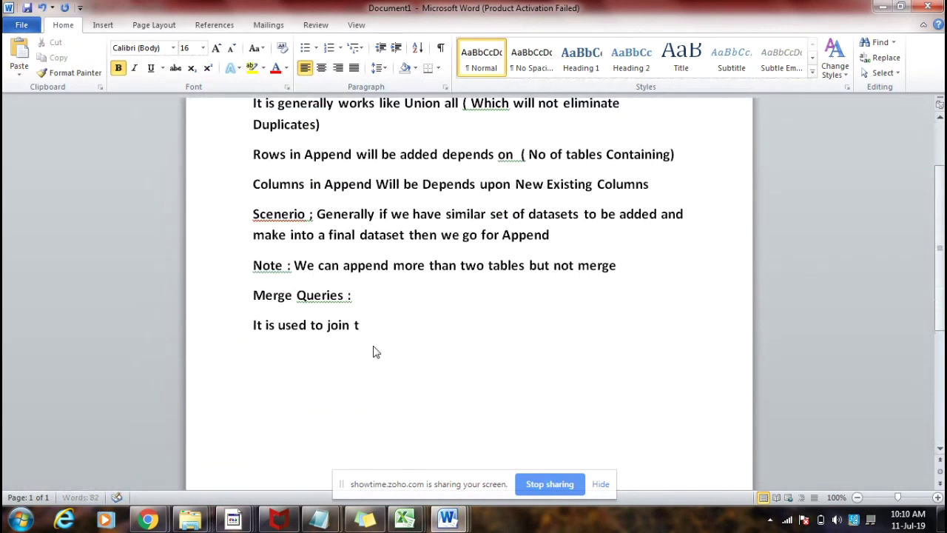
pyautogui.write('he tables')
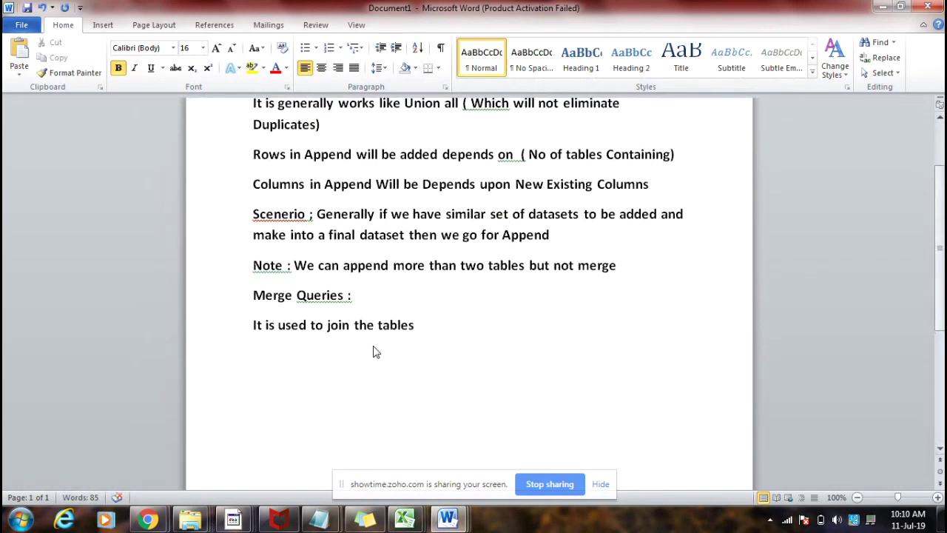
pyautogui.write(' based on')
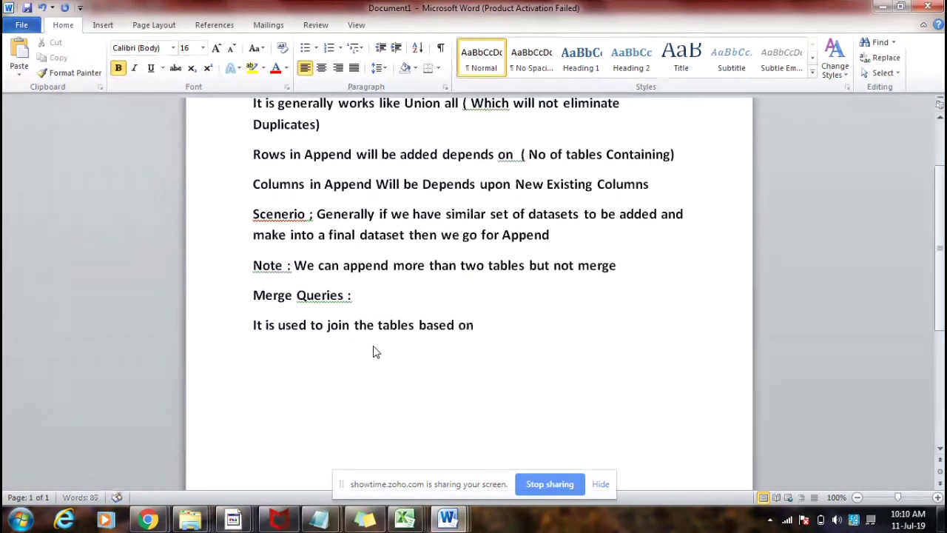
pyautogui.write(' Join Conditions')
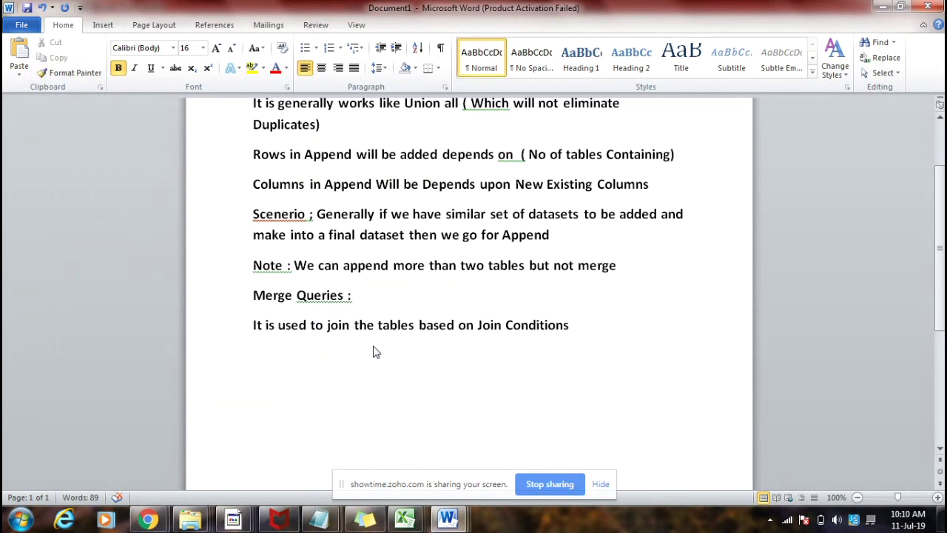
# Step: Start a numbered list of join types in the "1)" format with "Left Outer Join" and "Right Outer Join"
pyautogui.press('Return')
pyautogui.write('1) Le')
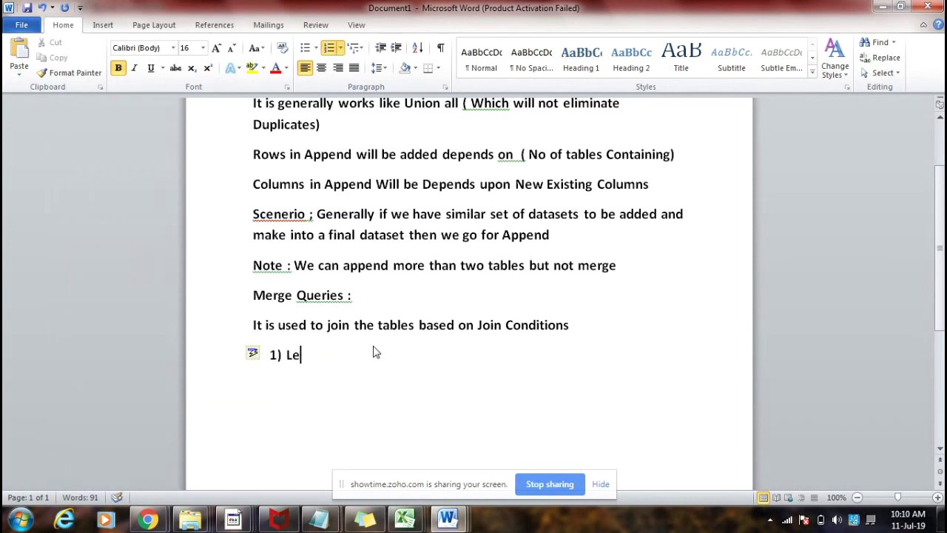
pyautogui.write('ft Outer Join')
pyautogui.press('Return')
pyautogui.write('Right Outer Join')
pyautogui.press('Return')
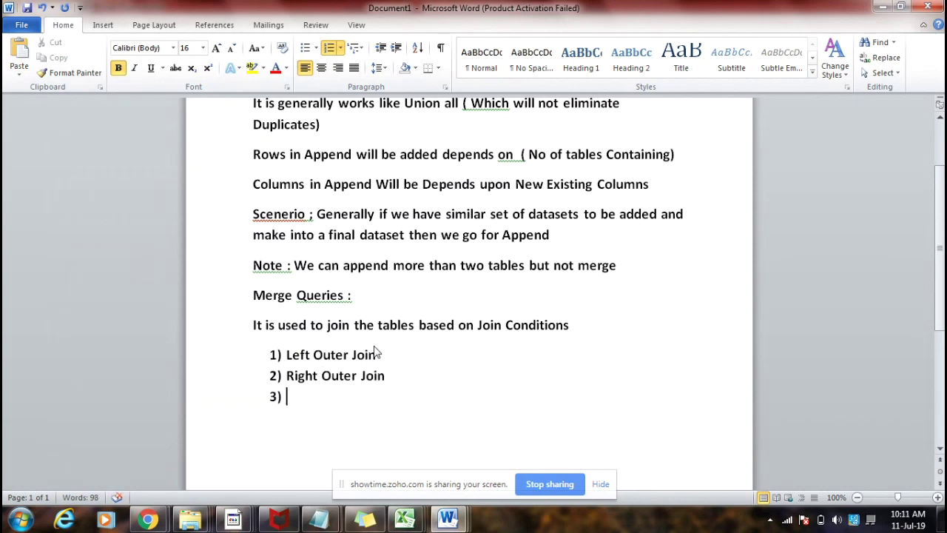
# Step: Add "Full Outer Join" and "Inner Join" as items 3 and 4 of the join list
pyautogui.write('Full Outer Join')
pyautogui.press('Return')
pyautogui.write('Inner Jin')
pyautogui.press('Return')
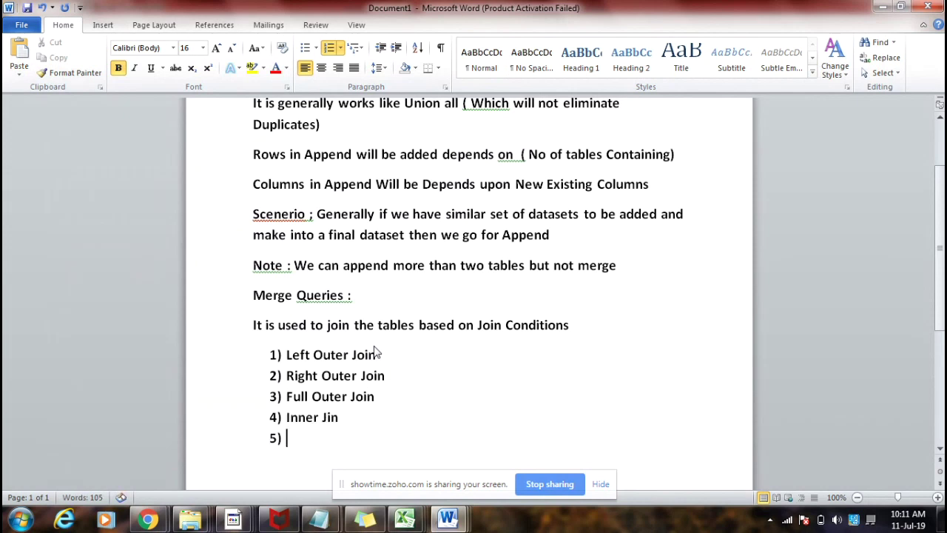
pyautogui.click(330, 417)
pyautogui.write('o')
# Step: Complete the join list with "Left Anti" and "Right Anti" as items 5 and 6
pyautogui.click(294, 447)
pyautogui.write('Left Anti')
pyautogui.press('Return')
pyautogui.write('Right Anti')
pyautogui.scroll(-2, 942, 339)
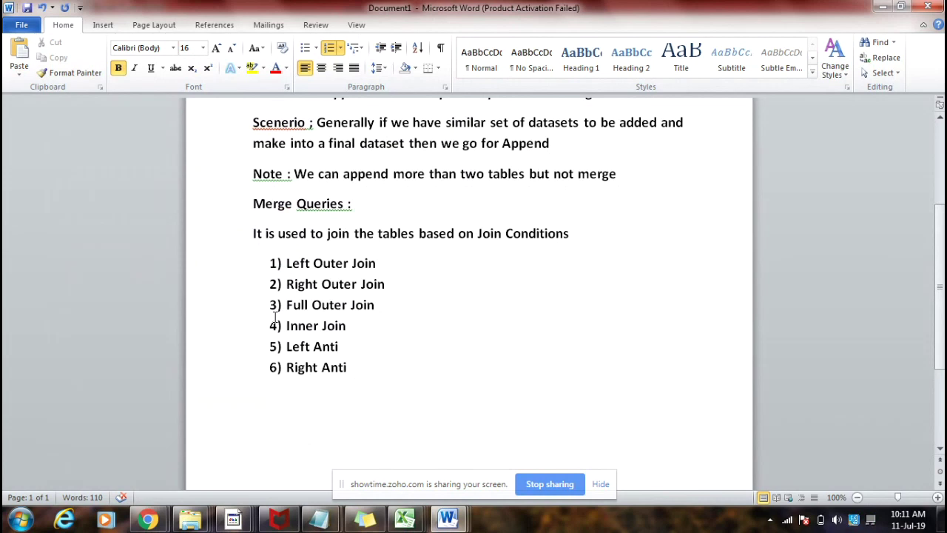
# Step: End the numbered list and add the line "Note : By Default Join is Left Outer Join" below it
pyautogui.press('Return')
pyautogui.press('BackSpace')
pyautogui.press('BackSpace')
pyautogui.write('Note :')
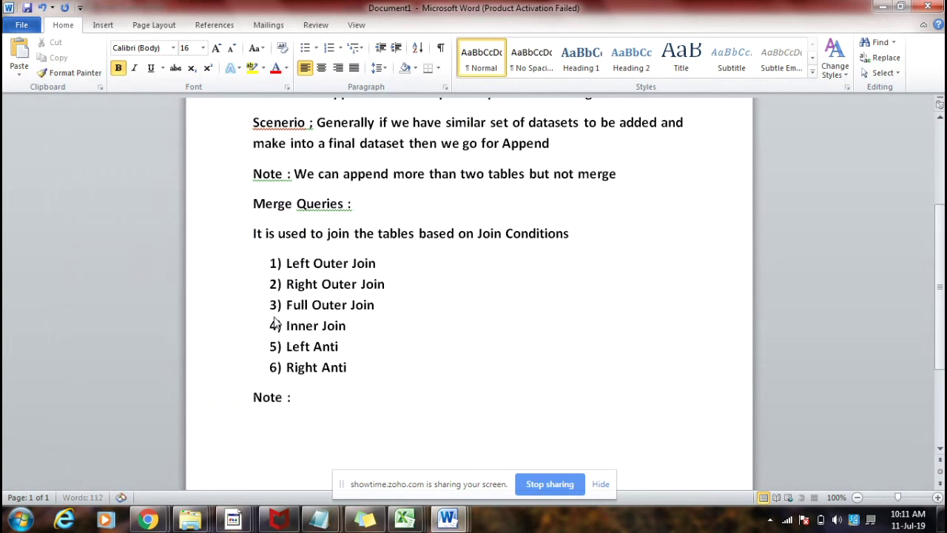
pyautogui.write(' By Default J')
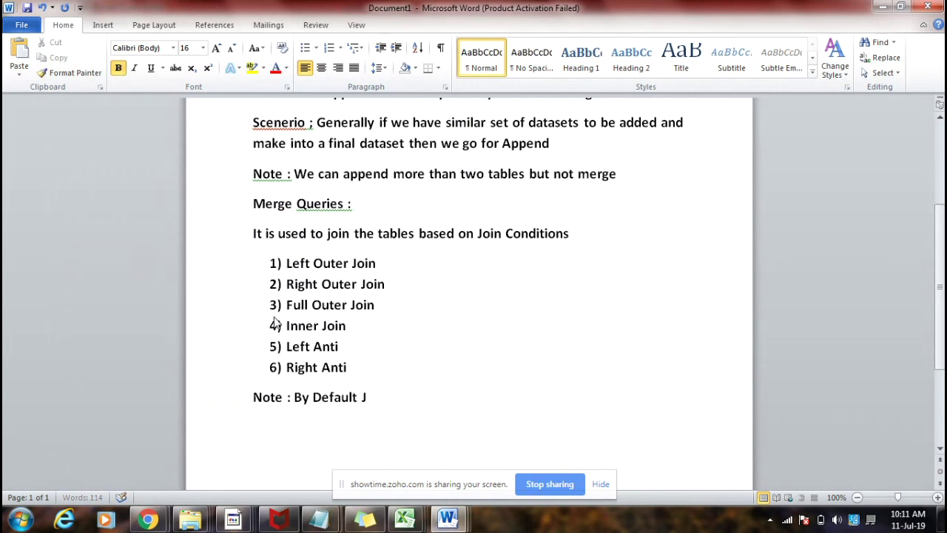
pyautogui.write('oin is Left Out')
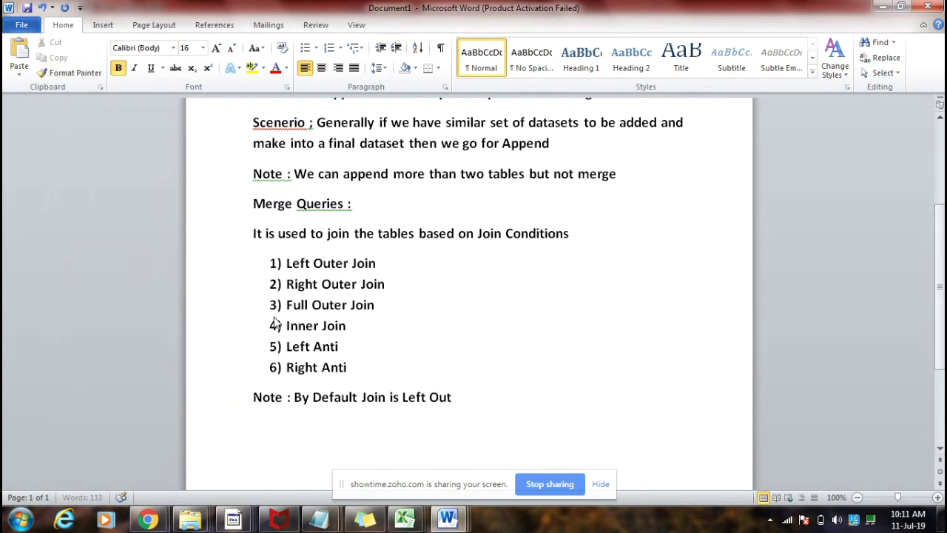
pyautogui.write('er Join')
pyautogui.press('Return')
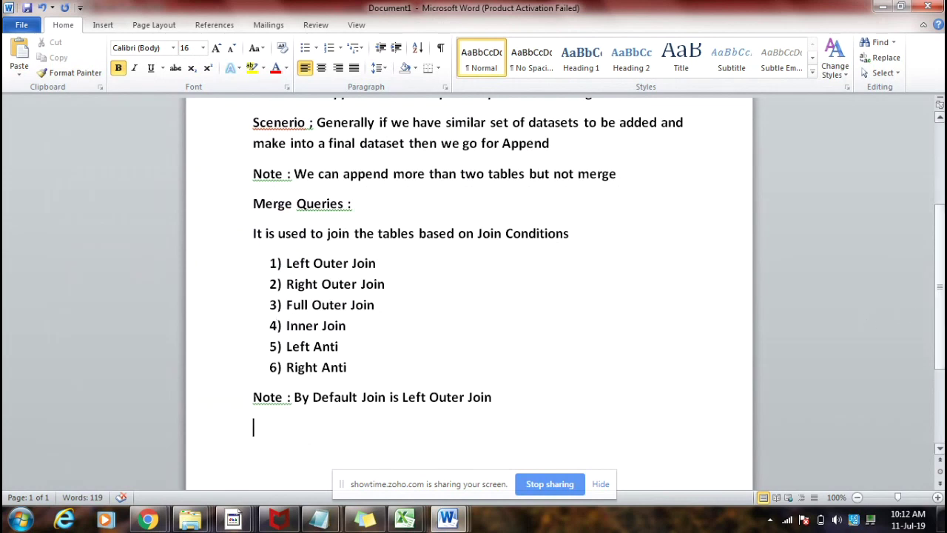
# Step: Below the default join note, add the line "Rows : In merge No of Rows will depends on Join condition"
pyautogui.scroll(-1, 939, 448)
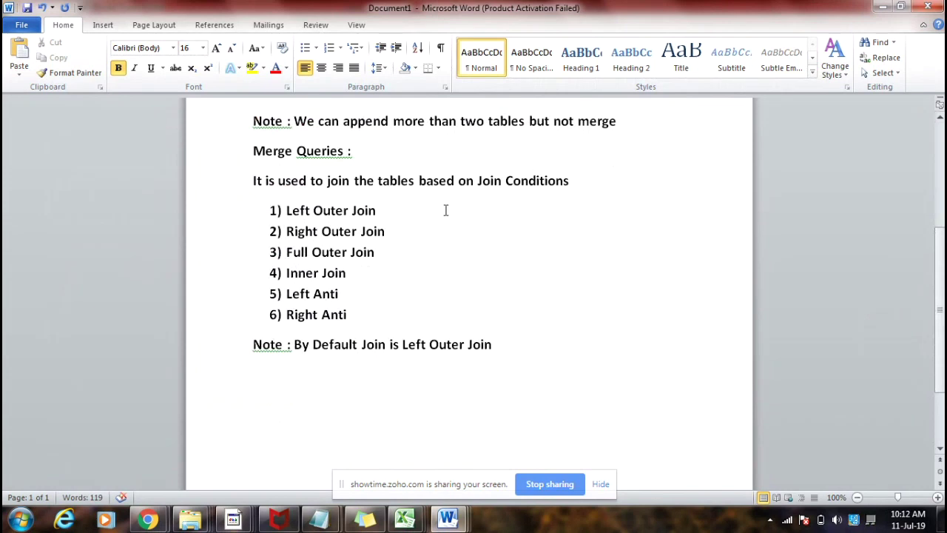
pyautogui.click(445, 210)
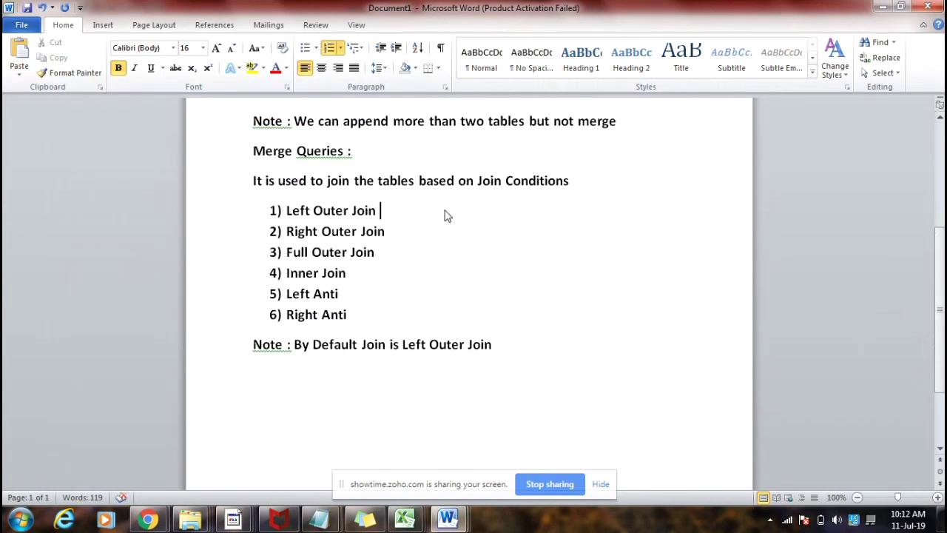
pyautogui.click(520, 339)
pyautogui.press('Return')
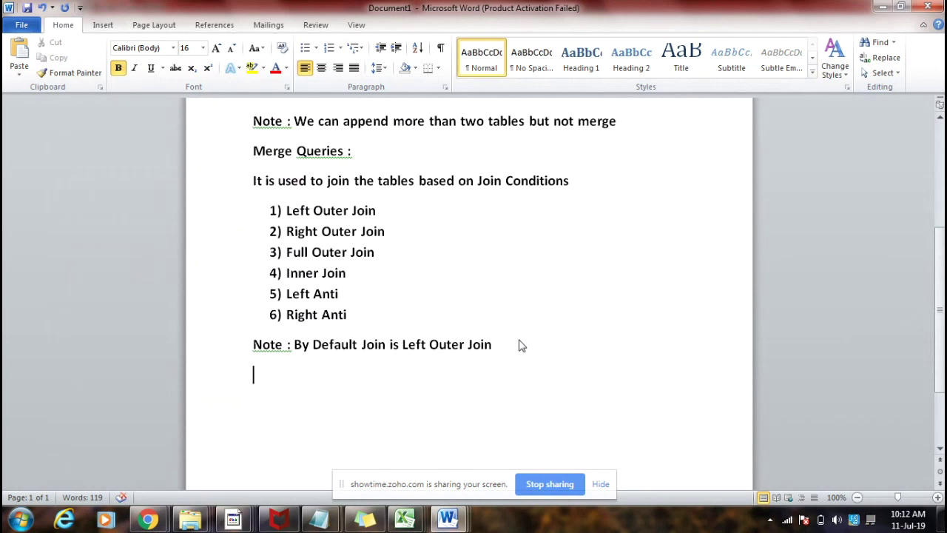
pyautogui.write('Row')
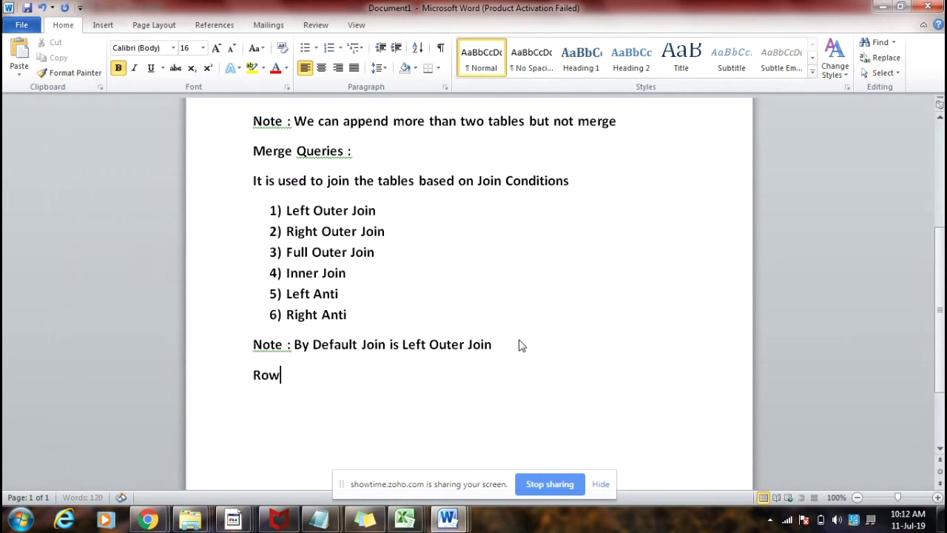
pyautogui.write('s : In merge')
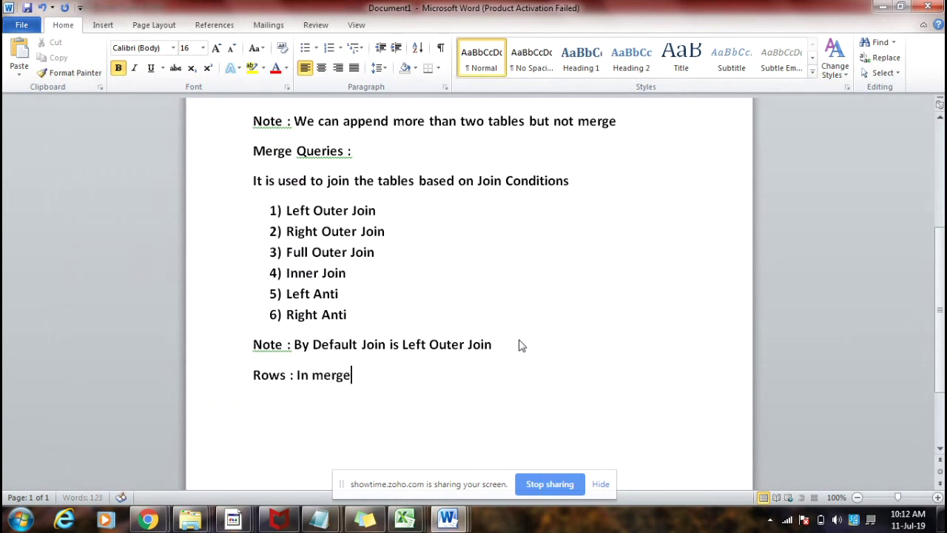
pyautogui.write(' No of Rows w')
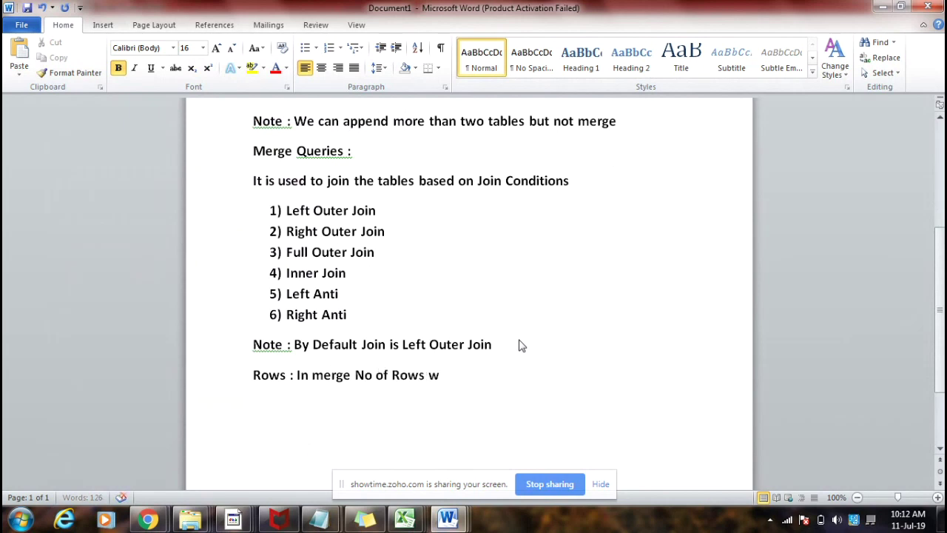
pyautogui.write('ill depend')
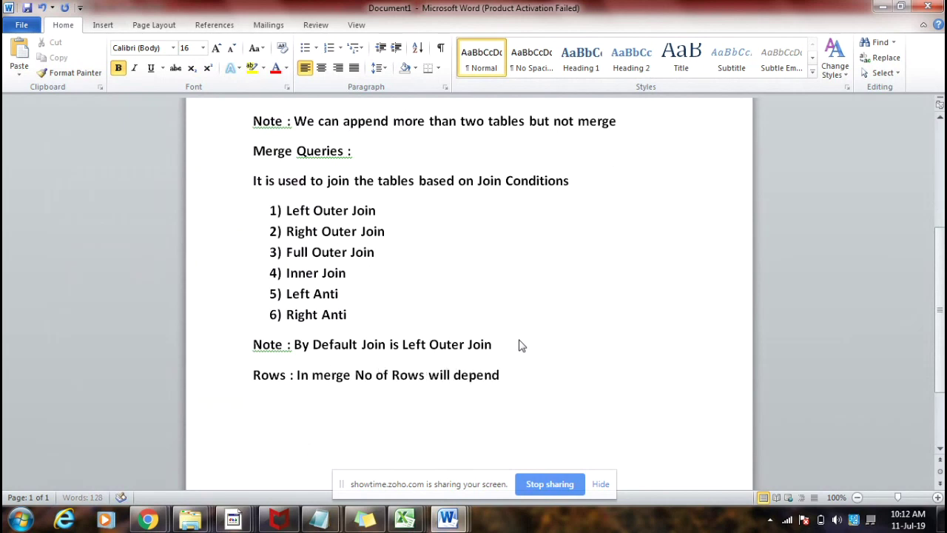
pyautogui.write('s on Join con')
pyautogui.write('dition ')
# Step: Add the line "Columns : In merge No of columns depends upon Secondary Table Selection" below the Rows line
pyautogui.write('Columns')
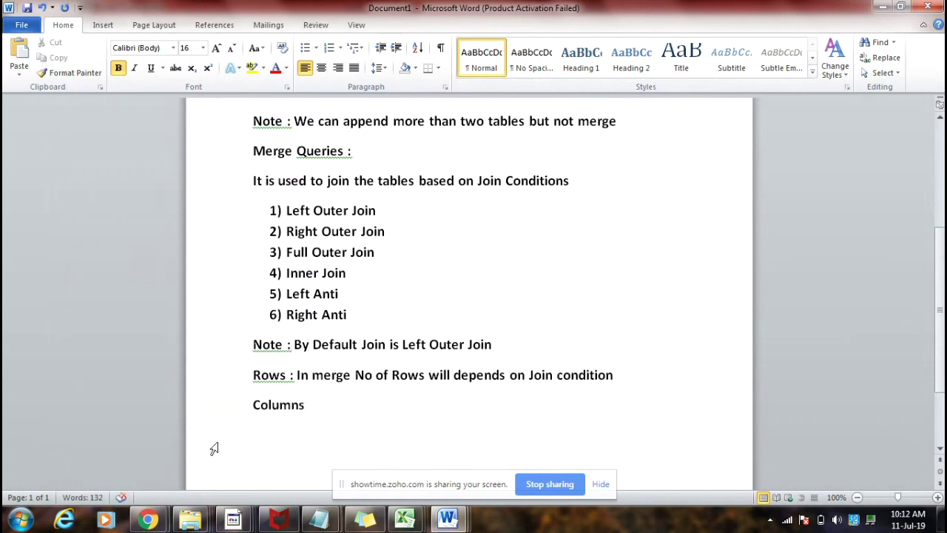
pyautogui.click(202, 405)
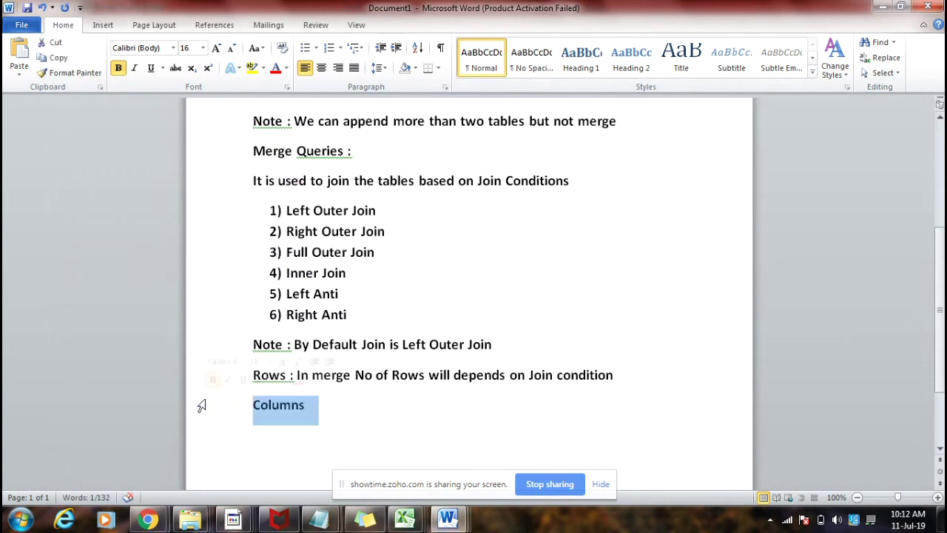
pyautogui.click(318, 404)
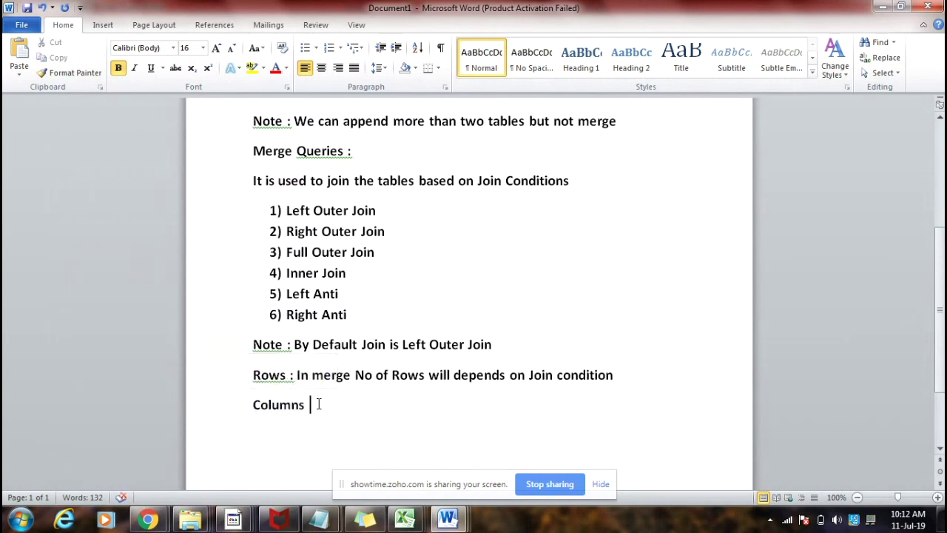
pyautogui.write(': In merge No of col')
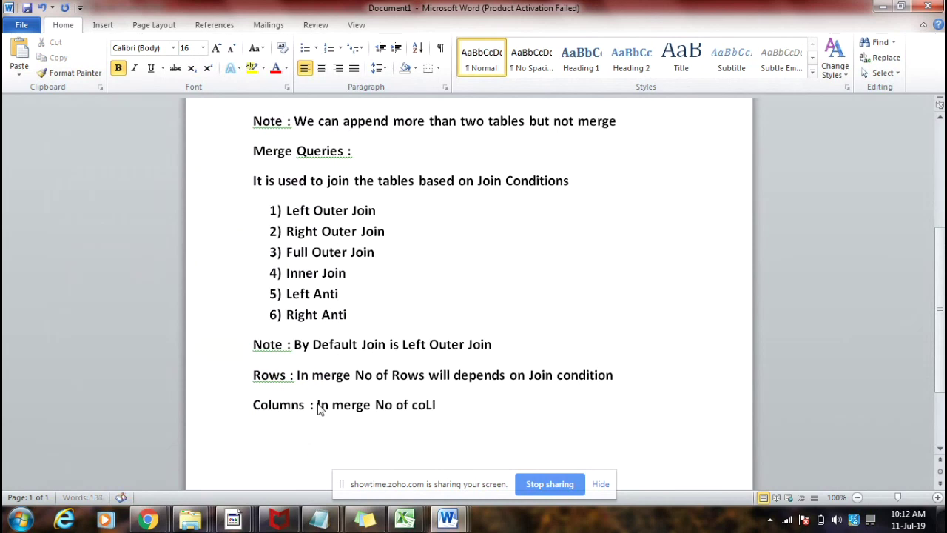
pyautogui.press('BackSpace')
pyautogui.write('LUMNS')
pyautogui.press('BackSpace')
pyautogui.press('BackSpace')
pyautogui.press('BackSpace')
pyautogui.press('BackSpace')
pyautogui.press('BackSpace')
pyautogui.press('BackSpace')
pyautogui.write('O')
pyautogui.press('BackSpace')
pyautogui.write('olumns depends upon ')
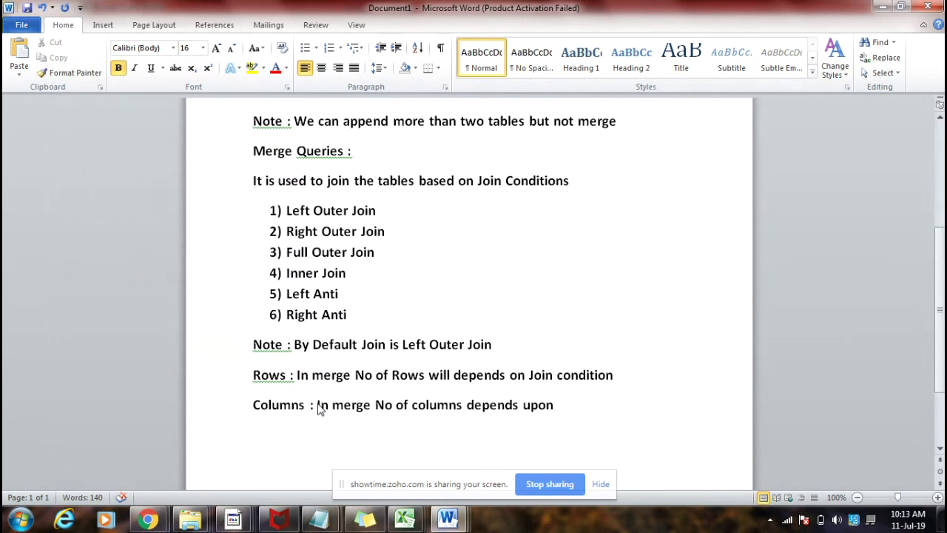
pyautogui.write('Secondary Tab')
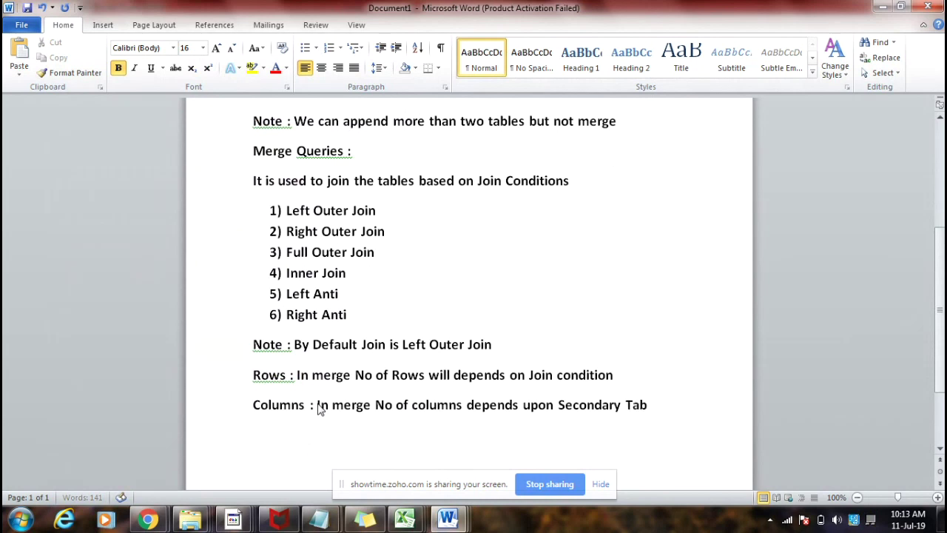
pyautogui.write('le Selection')
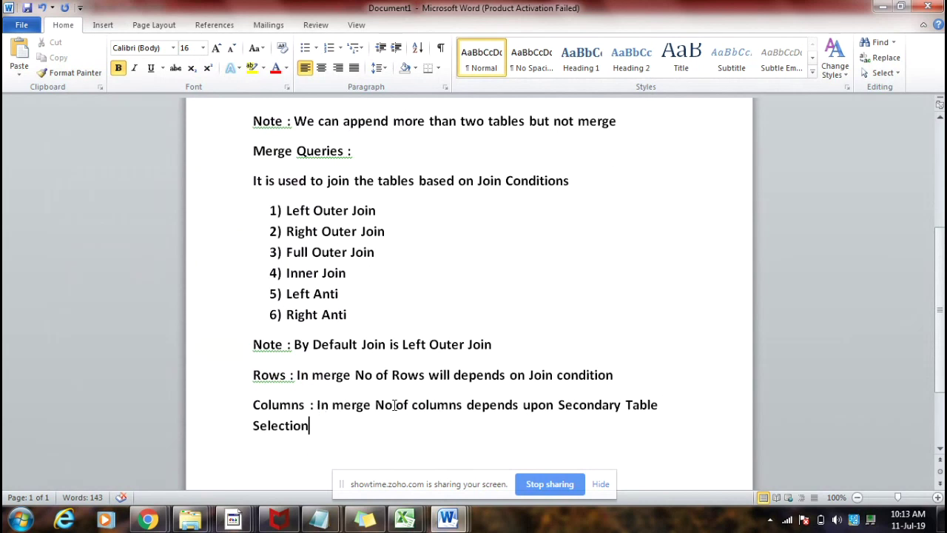
# Step: Add the line "Note 2 : Max No of tables we can merge is 2" below the Columns line
pyautogui.moveTo(938, 322); pyautogui.dragTo(938, 328)
pyautogui.press('Return')
pyautogui.write('Note')
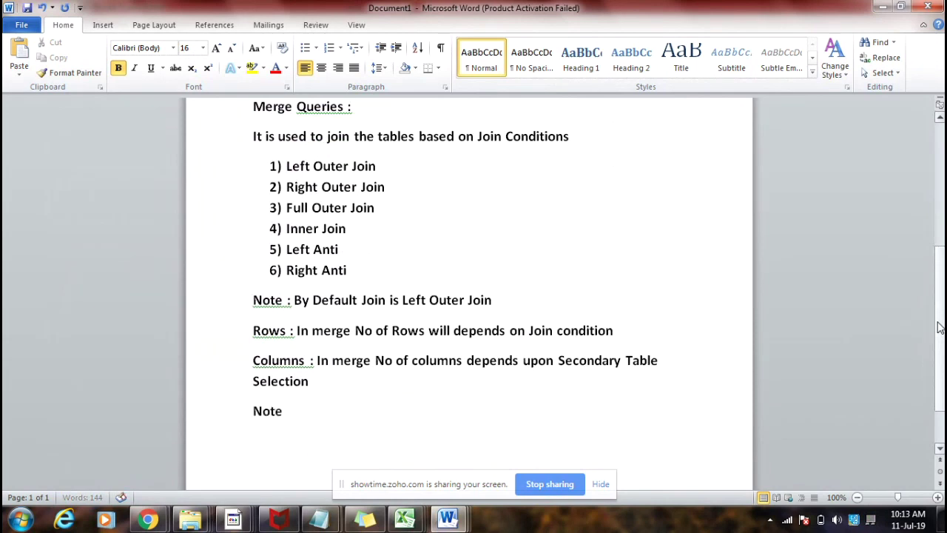
pyautogui.write(' 2 : ')
pyautogui.write('Wh')
pyautogui.press('BackSpace')
pyautogui.press('BackSpace')
pyautogui.write('w')
pyautogui.press('BackSpace')
pyautogui.write('Max No of ta')
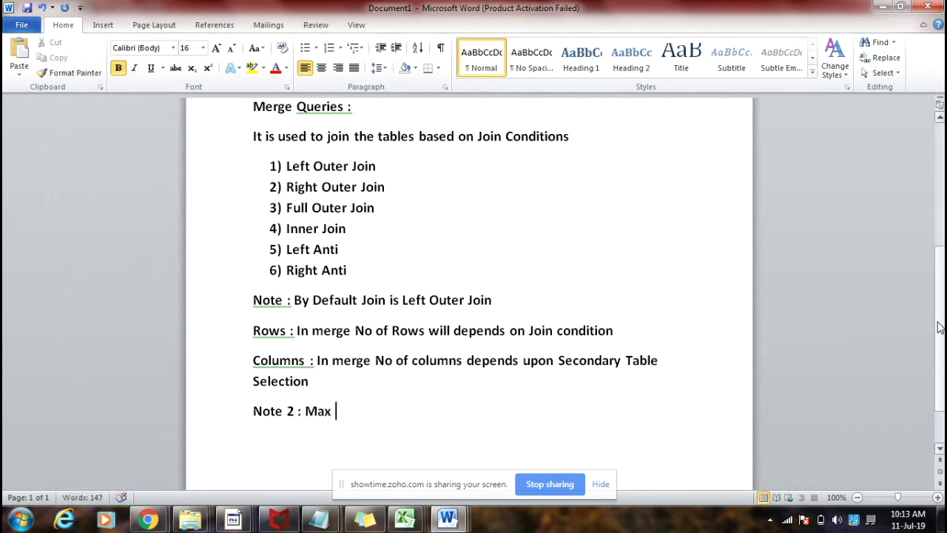
pyautogui.write('ble')
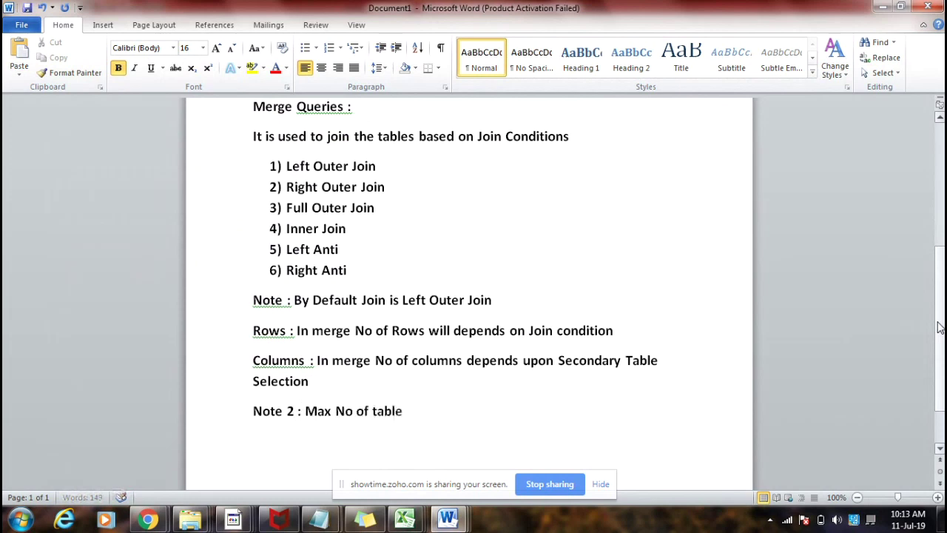
pyautogui.write('s we can merge is 2')
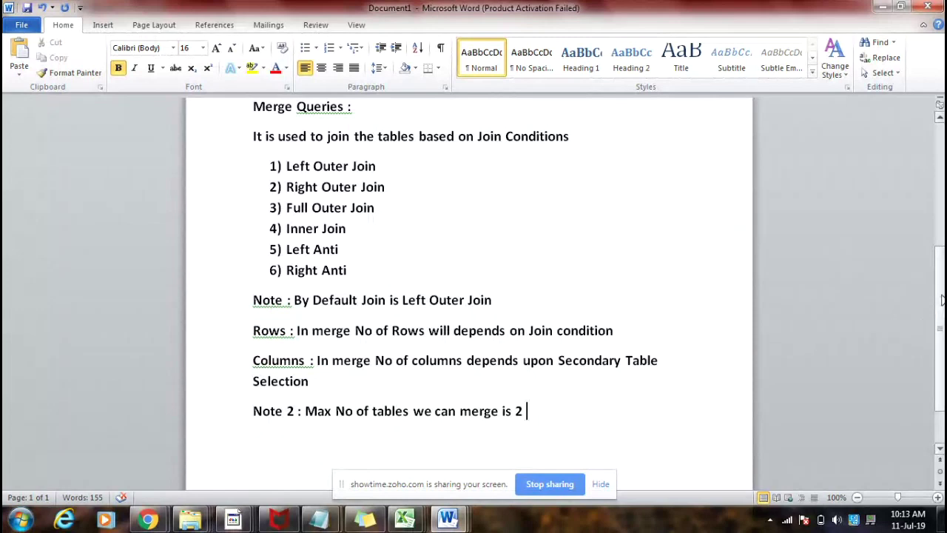
pyautogui.moveTo(942, 299); pyautogui.dragTo(924, 274)
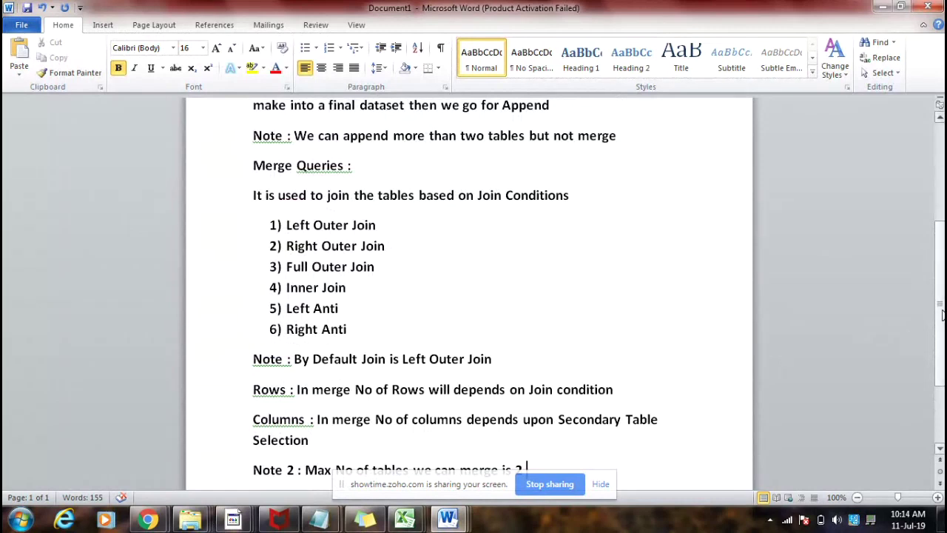
pyautogui.moveTo(943, 314); pyautogui.dragTo(939, 353)
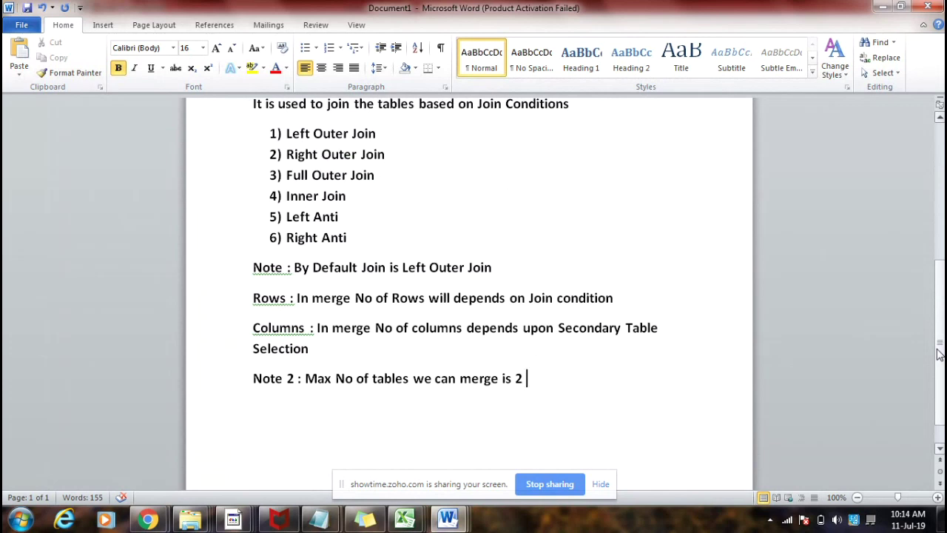
# Step: Switch to Power Query Editor, cancel the pending Append dialog, and check the Append_Duplicate Tables workbook in Excel
pyautogui.click(878, 9)
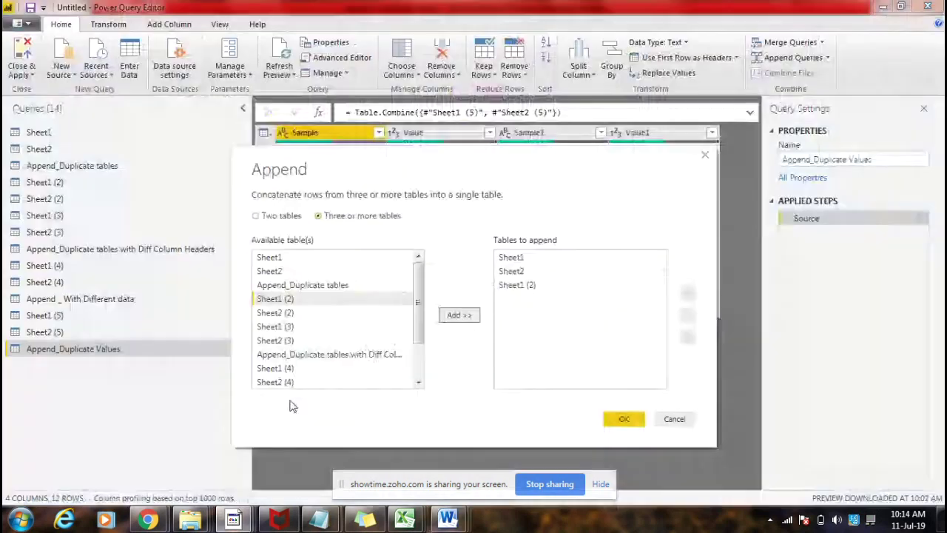
pyautogui.click(687, 422)
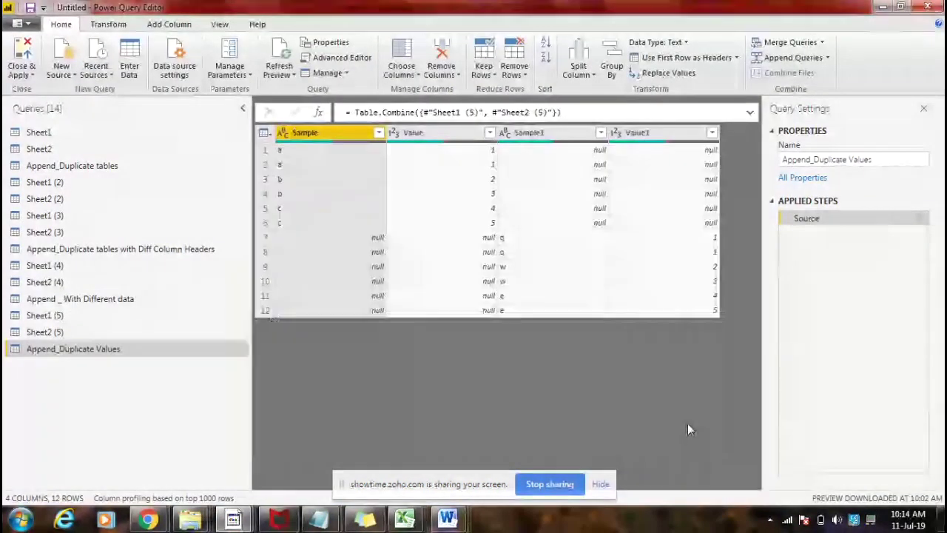
pyautogui.moveTo(404, 518)
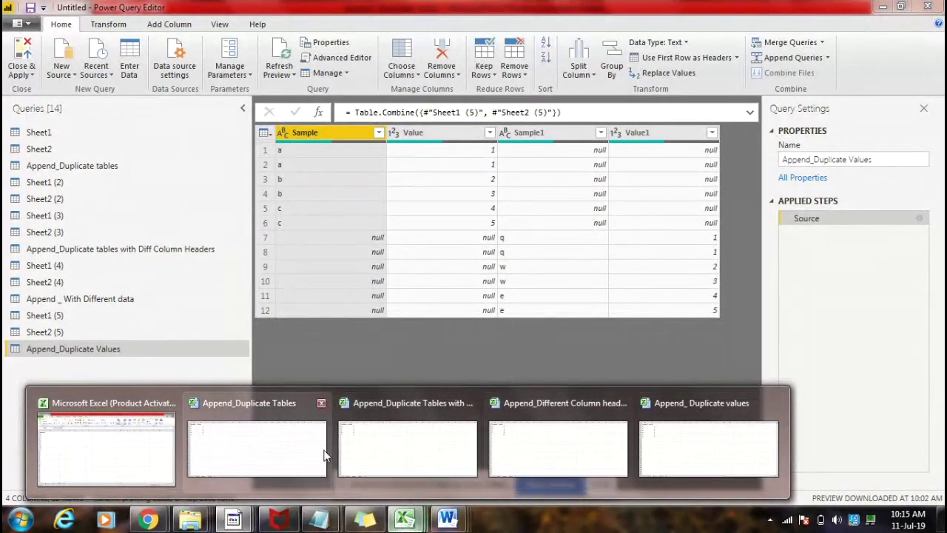
pyautogui.click(218, 464)
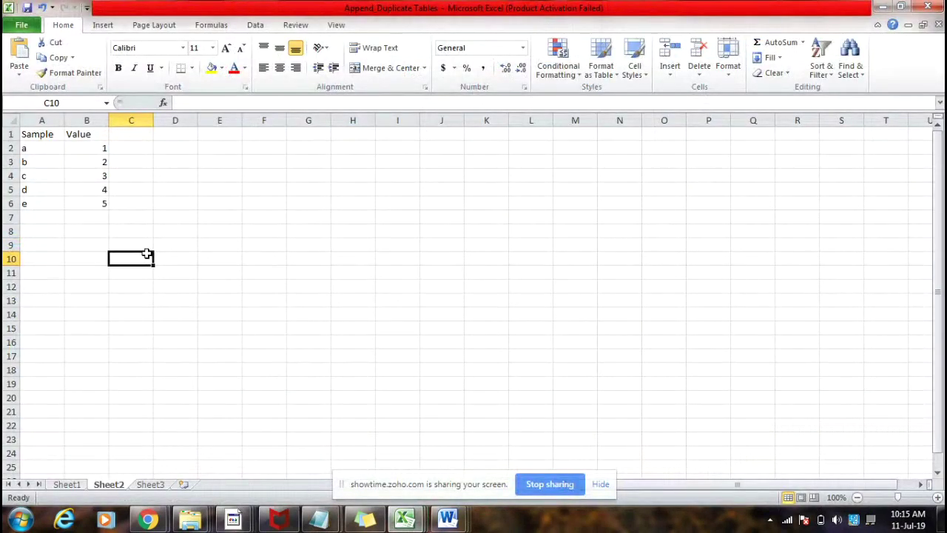
pyautogui.click(879, 7)
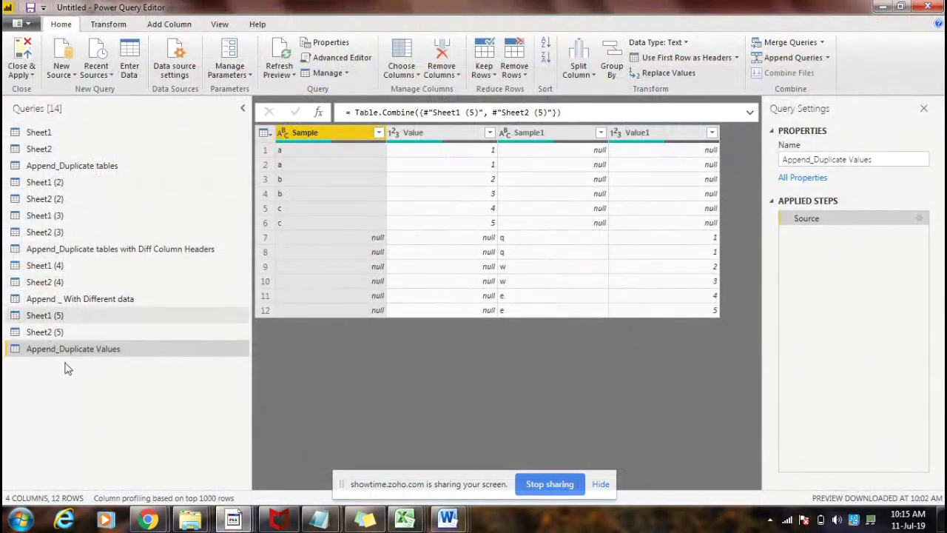
# Step: Compare the data of the Sheet1 and Sheet2 queries in Power Query Editor
pyautogui.click(88, 131)
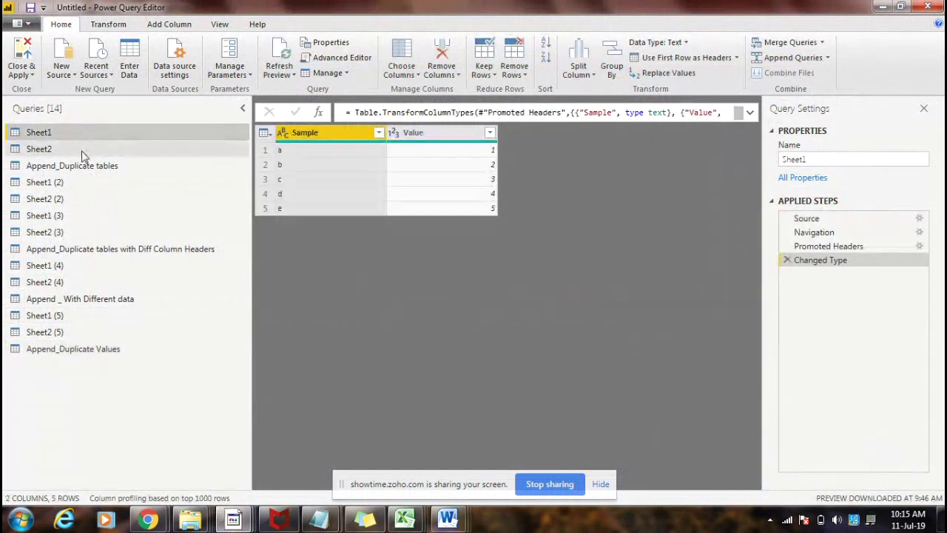
pyautogui.click(83, 152)
pyautogui.click(86, 130)
pyautogui.click(80, 144)
pyautogui.click(78, 134)
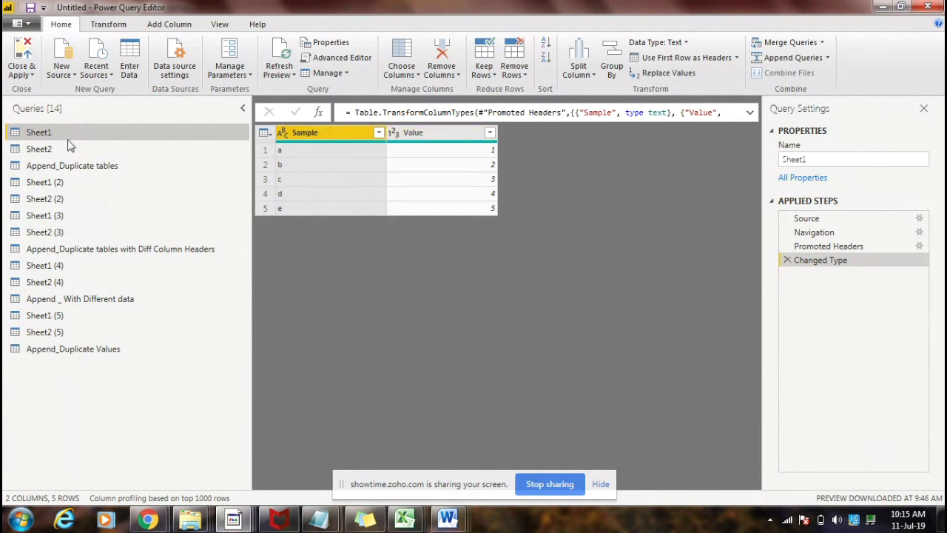
pyautogui.click(67, 148)
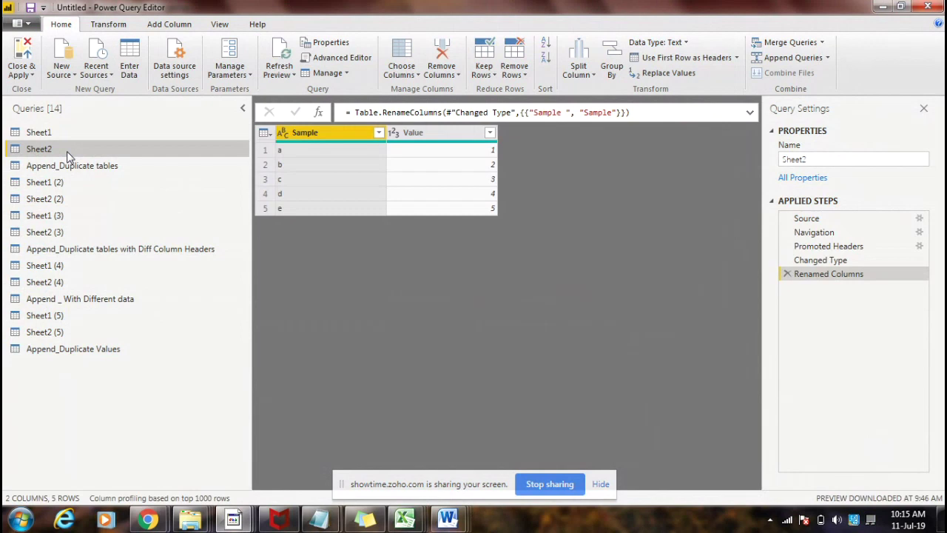
# Step: Start a Merge Queries as New operation with Sheet1 as the first table and Sheet2 as the second
pyautogui.click(822, 43)
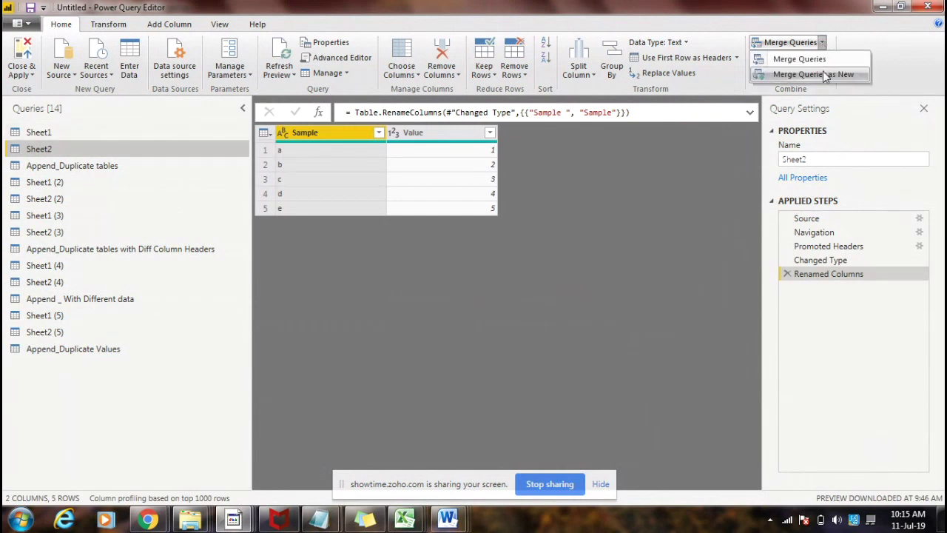
pyautogui.click(822, 75)
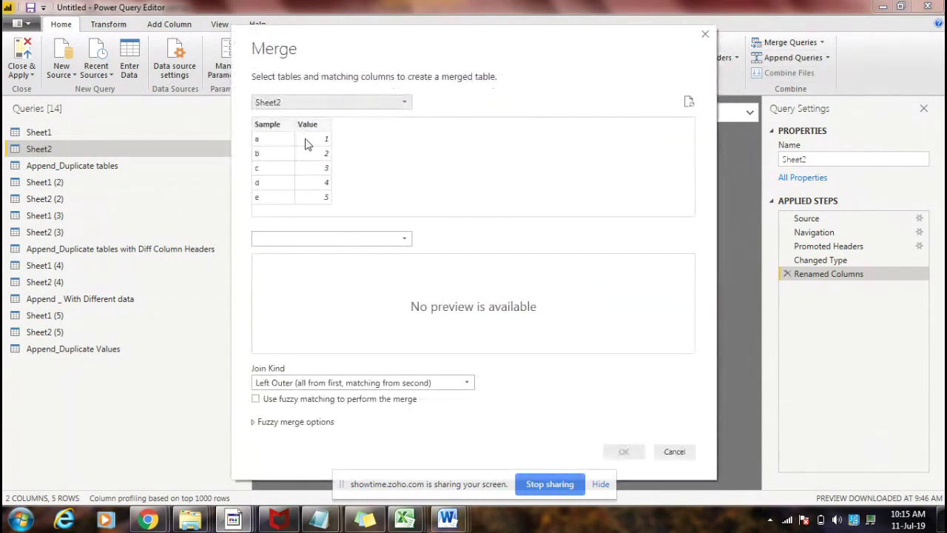
pyautogui.click(324, 108)
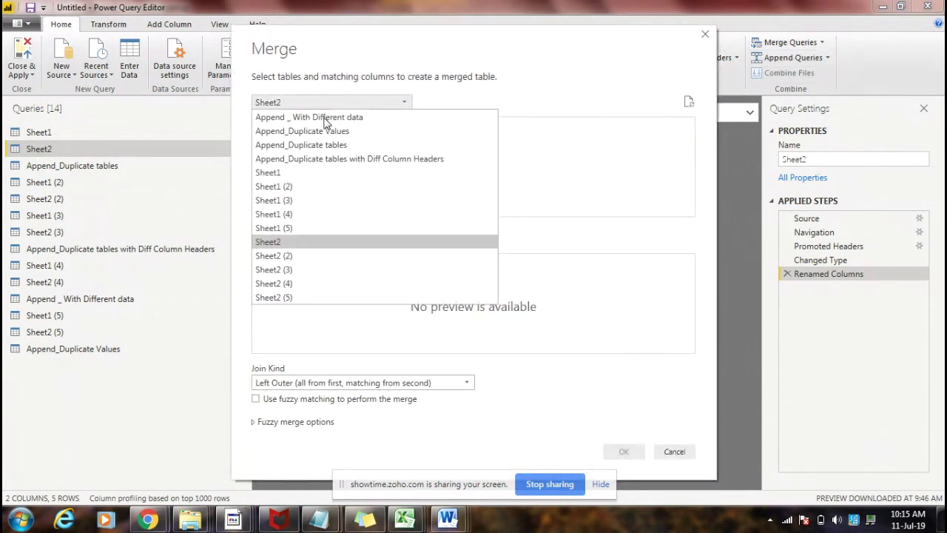
pyautogui.click(314, 176)
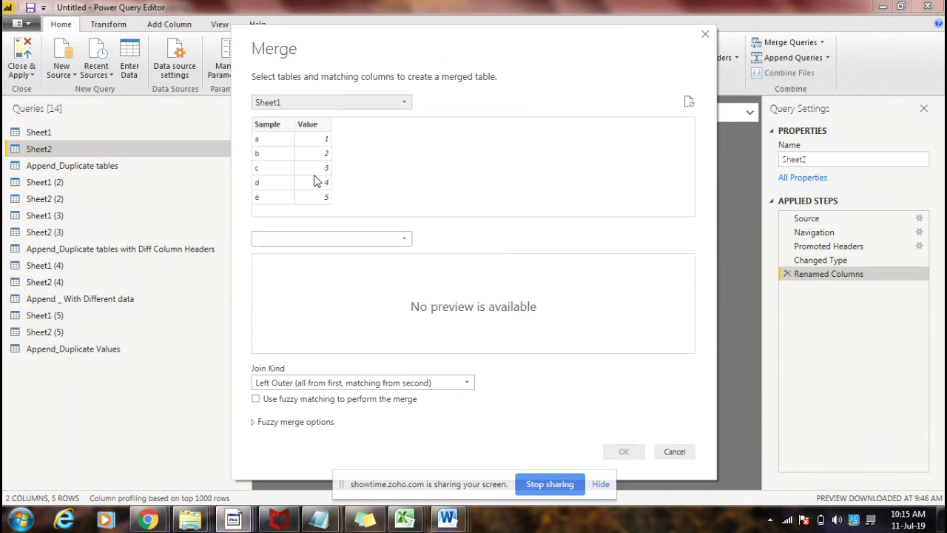
pyautogui.click(307, 238)
pyautogui.click(291, 379)
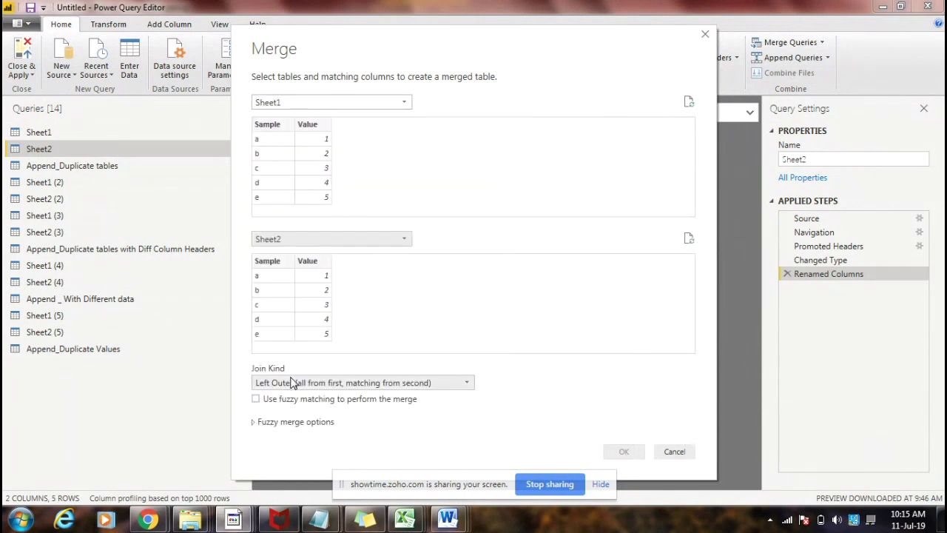
# Step: Match Sheet1 and Sheet2 on their Sample columns, also trying Sheet2's Value column as the match before reselecting Sample
pyautogui.click(271, 126)
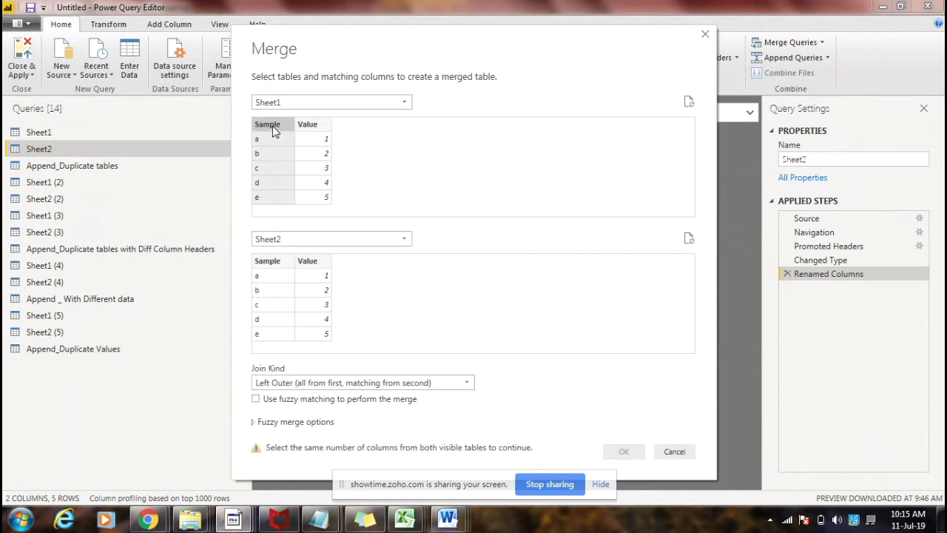
pyautogui.click(271, 262)
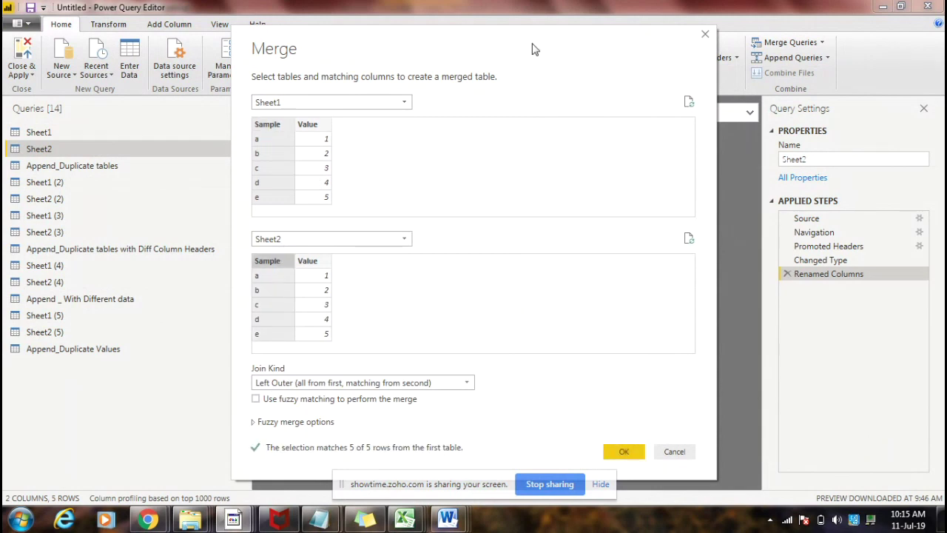
pyautogui.moveTo(528, 51); pyautogui.dragTo(596, 30)
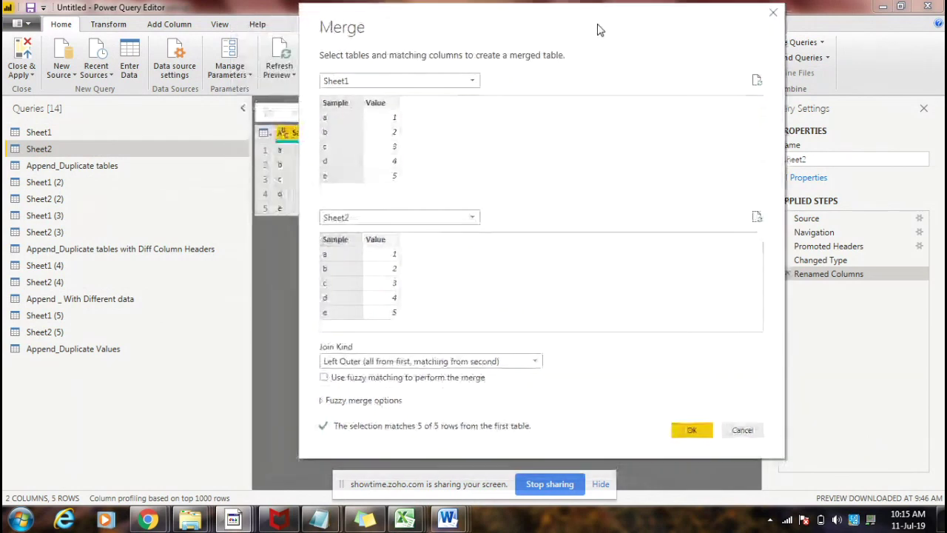
pyautogui.click(383, 244)
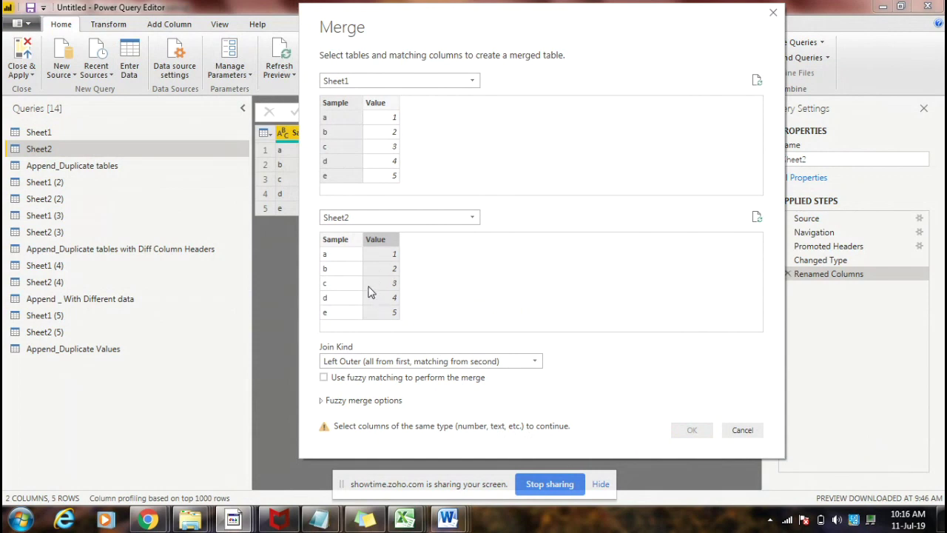
pyautogui.click(343, 243)
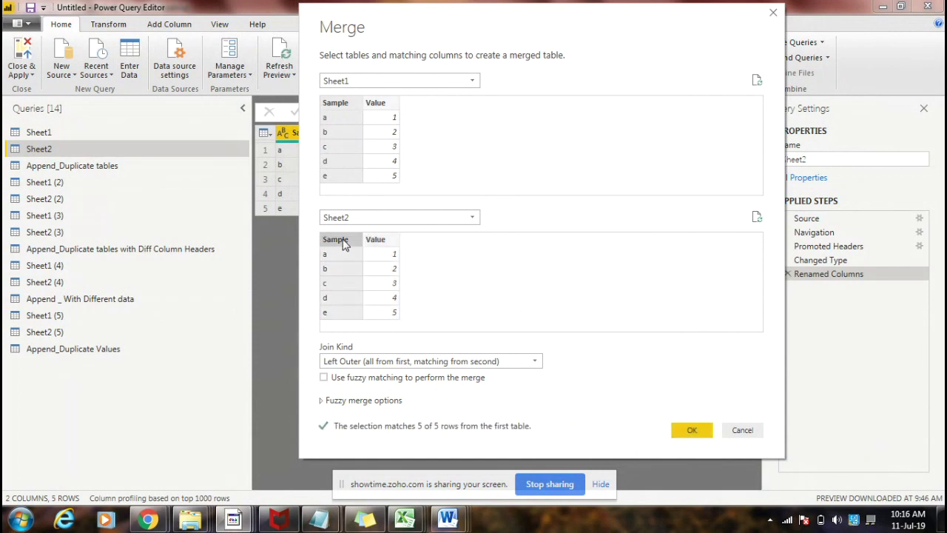
# Step: Consult the merge's join kinds, and in the Word notes add "( All From 1st, Matching from 2nd)" after Left Outer Join
pyautogui.click(405, 363)
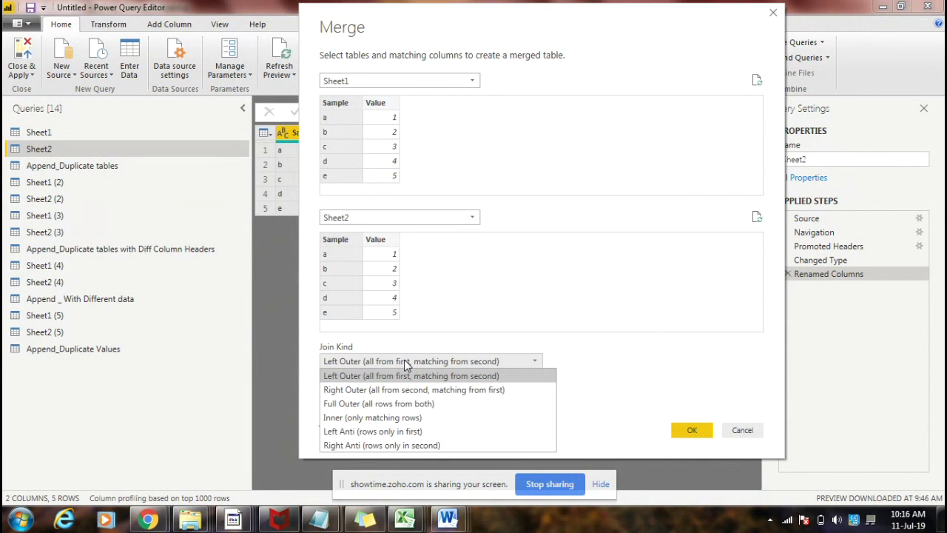
pyautogui.click(447, 518)
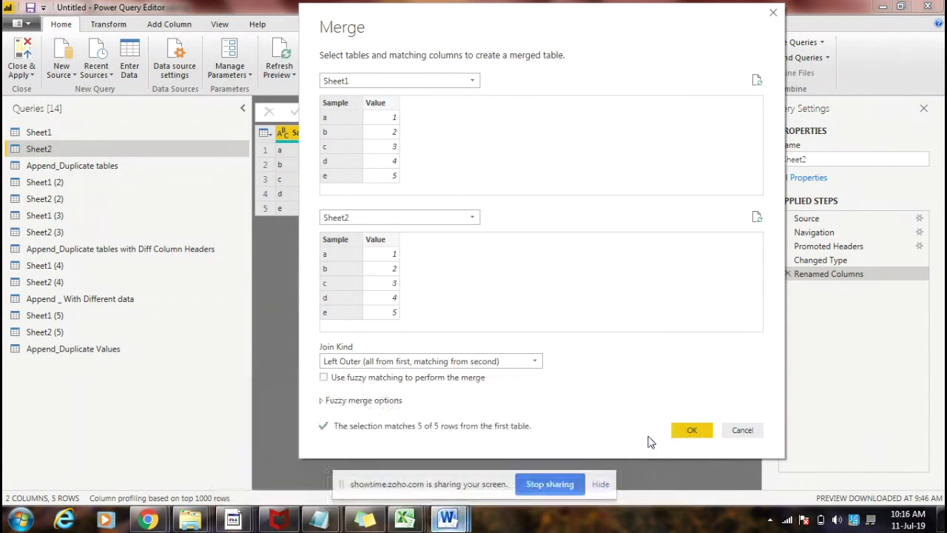
pyautogui.click(650, 441)
pyautogui.click(410, 139)
pyautogui.write('(')
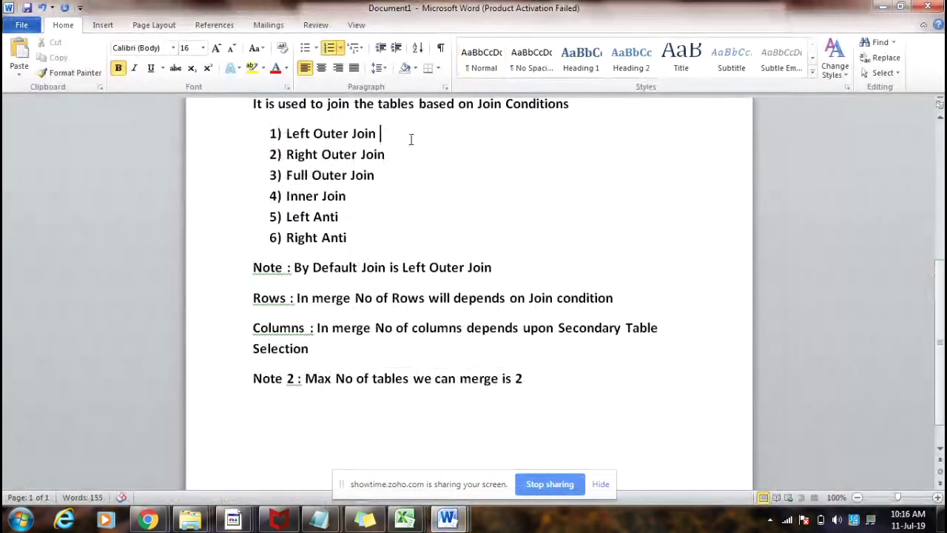
pyautogui.write(' All From')
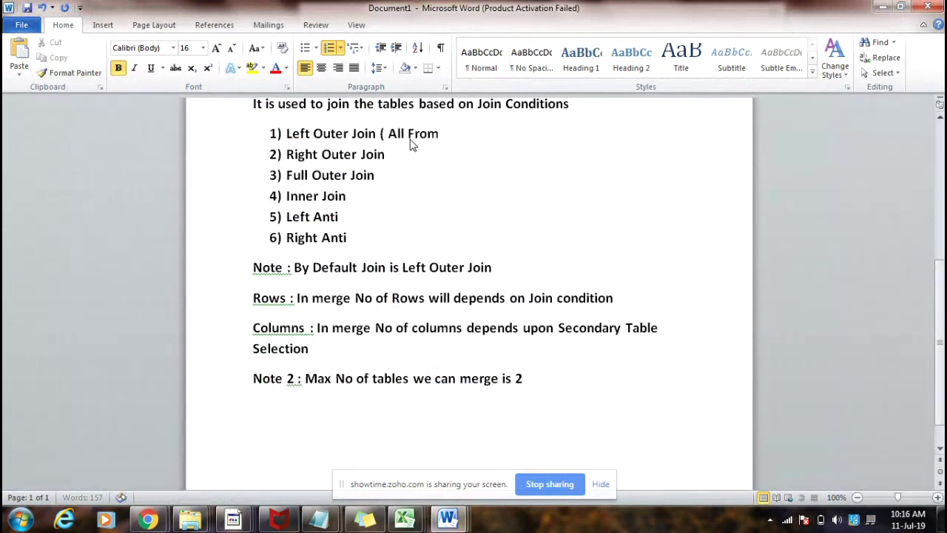
pyautogui.write(' 1st, Match')
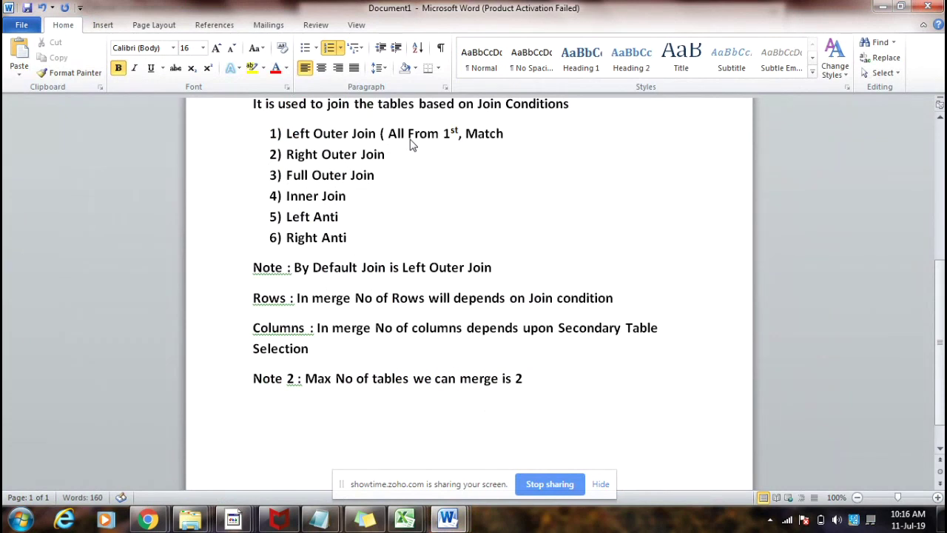
pyautogui.press('BackSpace')
pyautogui.press('BackSpace')
pyautogui.write('hing from ')
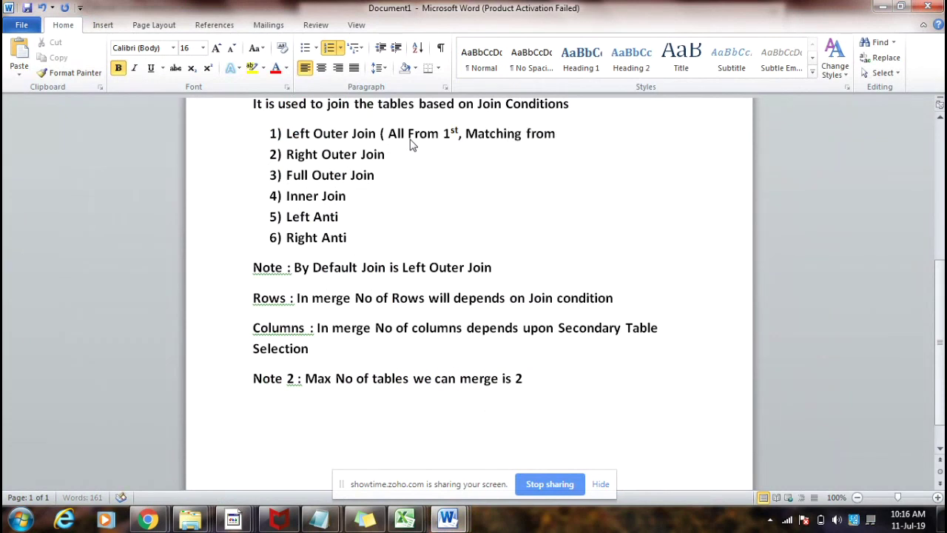
pyautogui.write('2nd)')
# Step: Set the merge's join kind to Right Outer, and in the Word notes add "(All From 2nd, Matching from 1st)" after Right Outer Join
pyautogui.click(391, 155)
pyautogui.write('(')
pyautogui.hotkey('alt', 'Tab')
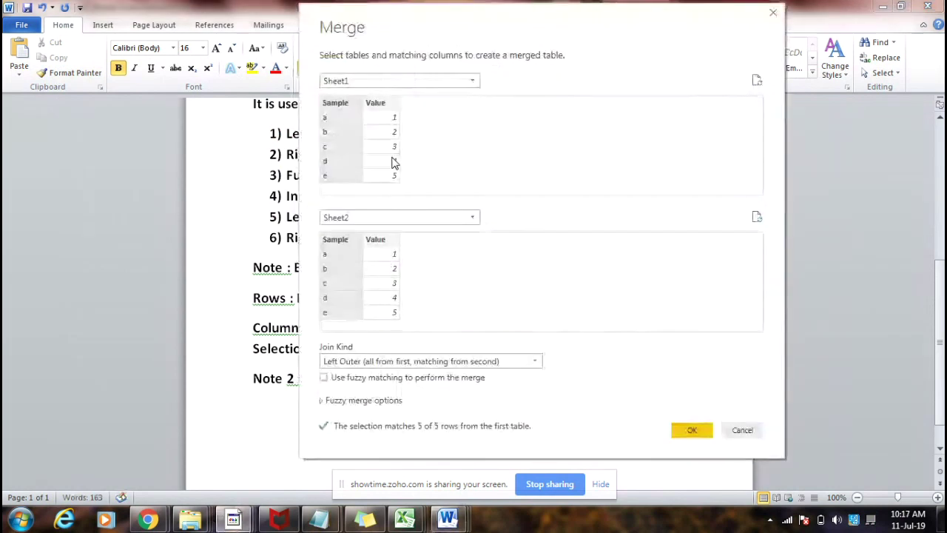
pyautogui.click(418, 361)
pyautogui.click(412, 388)
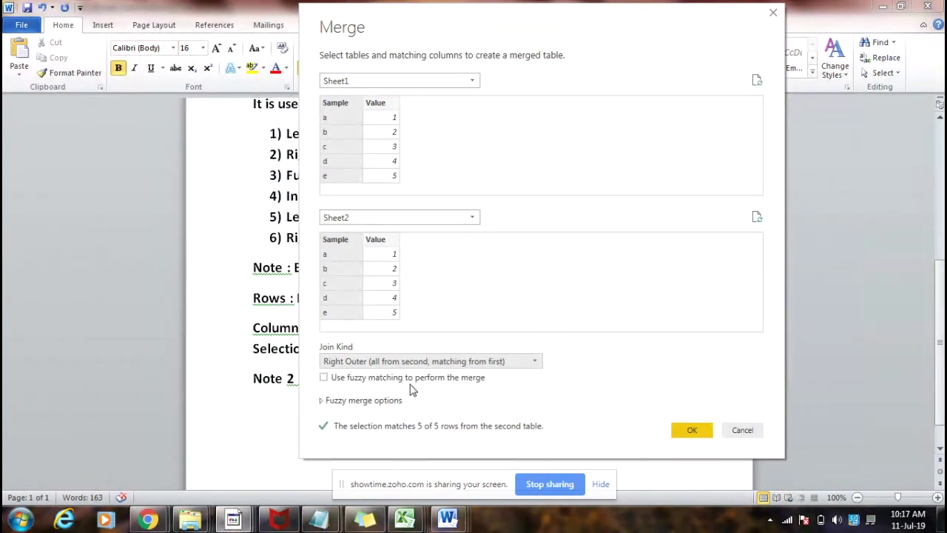
pyautogui.hotkey('alt', 'Tab')
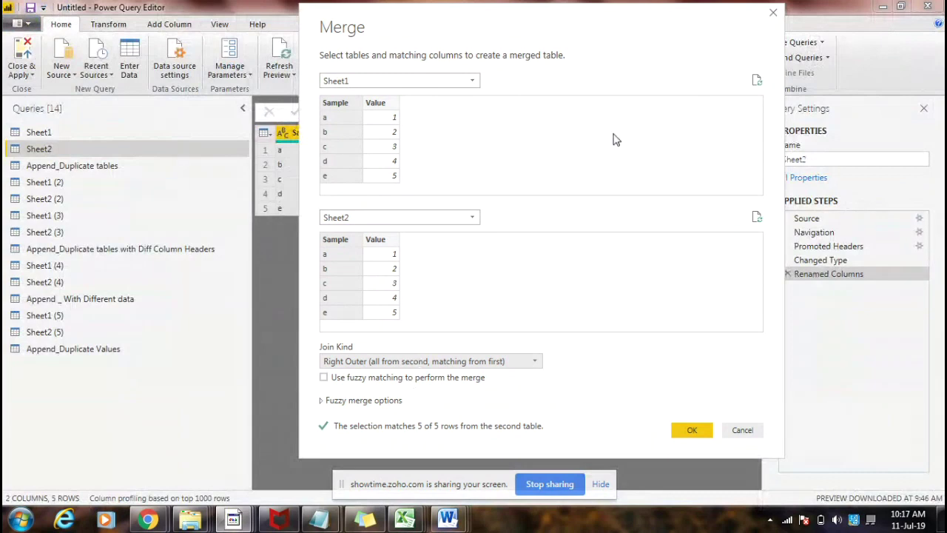
pyautogui.moveTo(448, 517)
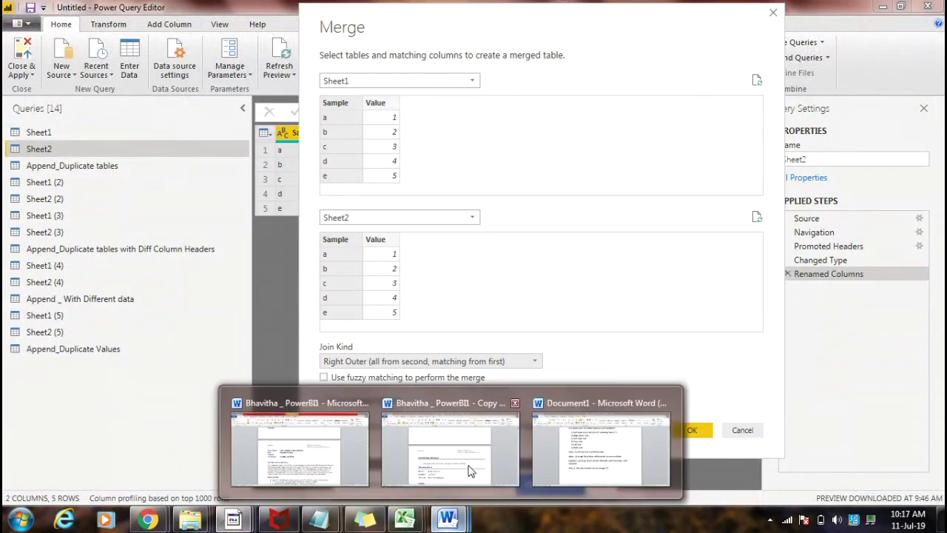
pyautogui.click(590, 450)
pyautogui.write('All D')
pyautogui.press('BackSpace')
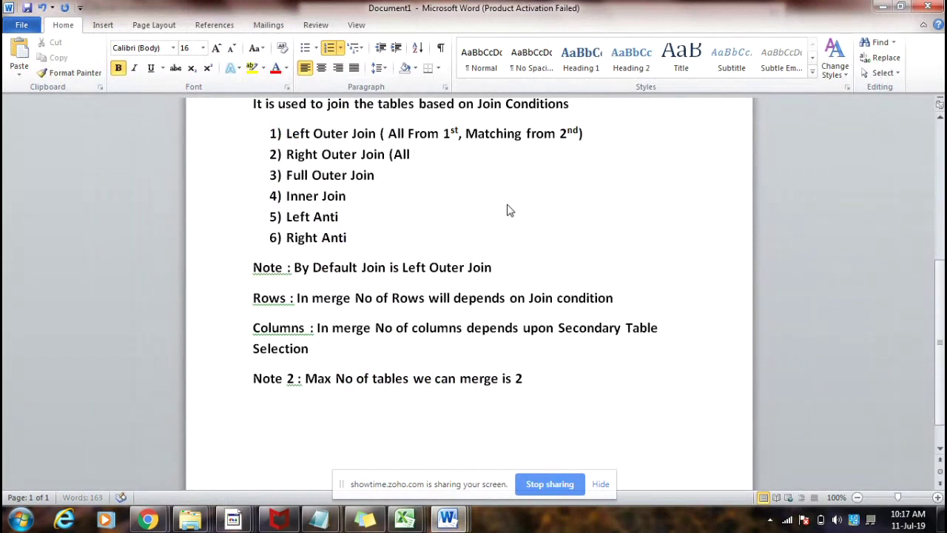
pyautogui.write('From 2nd, Matchi')
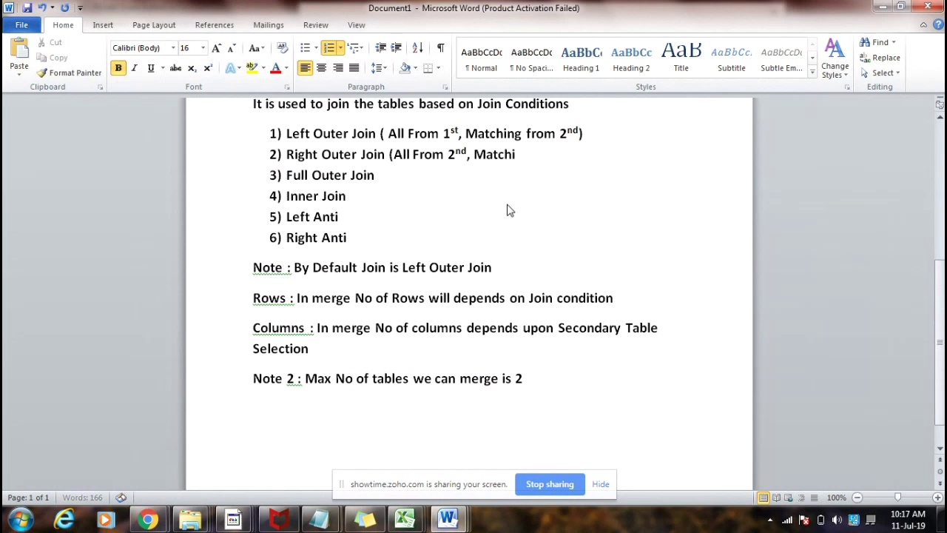
pyautogui.write('ng from ')
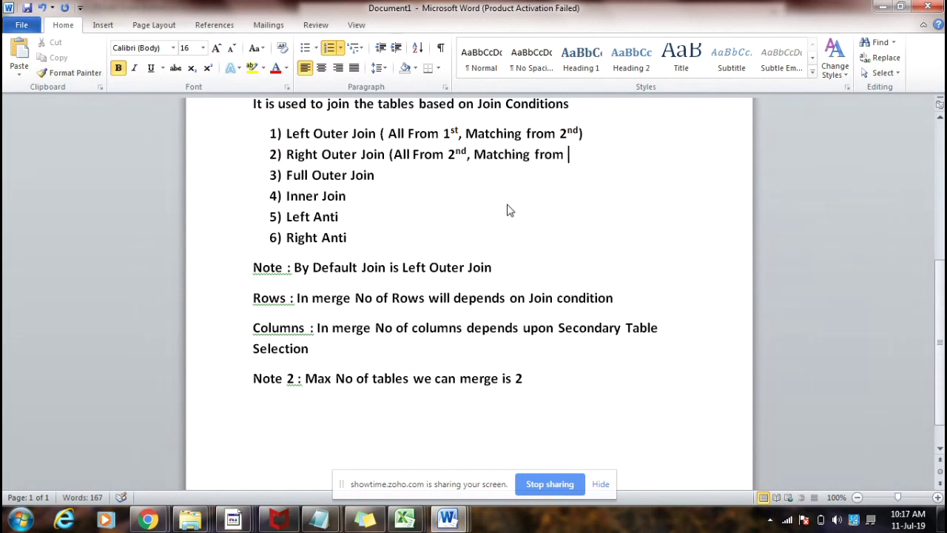
pyautogui.write('1st)')
# Step: Set the merge's join kind to Full Outer, and in the Word notes add "(All Rows from Both)" after Full Outer Join
pyautogui.click(411, 182)
pyautogui.write('(')
pyautogui.moveTo(246, 519)
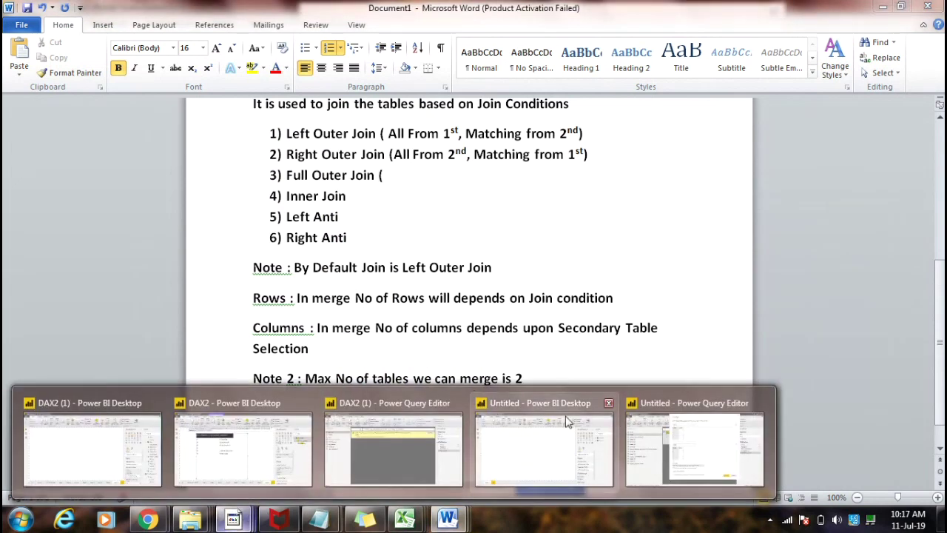
pyautogui.click(693, 431)
pyautogui.click(492, 361)
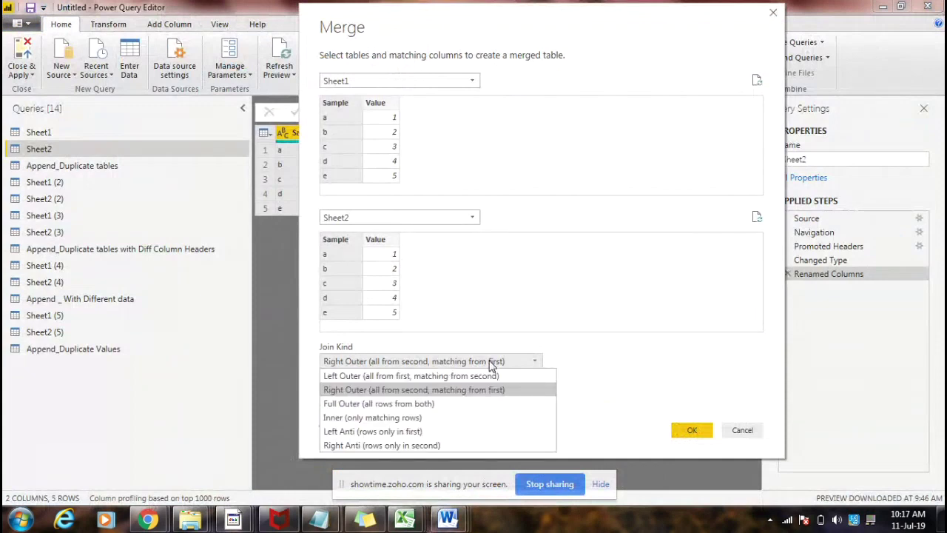
pyautogui.click(467, 402)
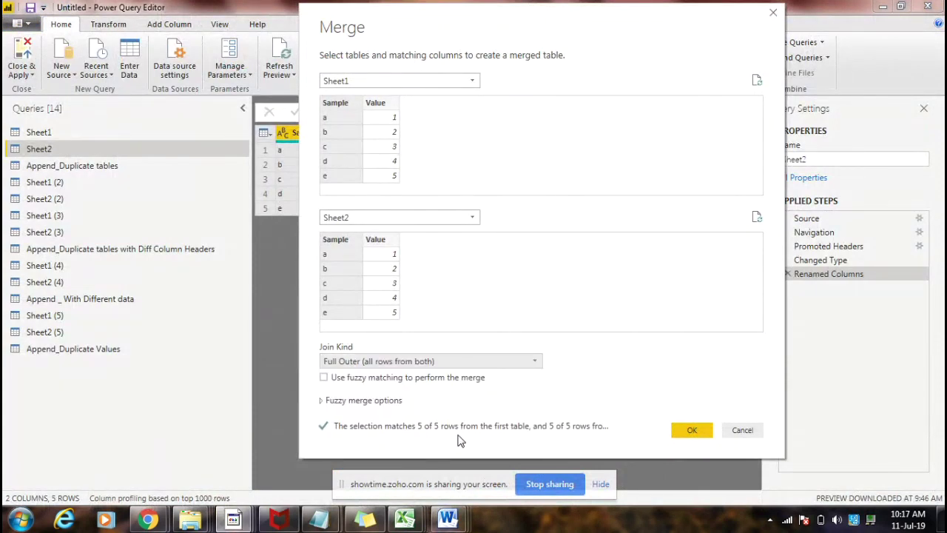
pyautogui.moveTo(447, 519)
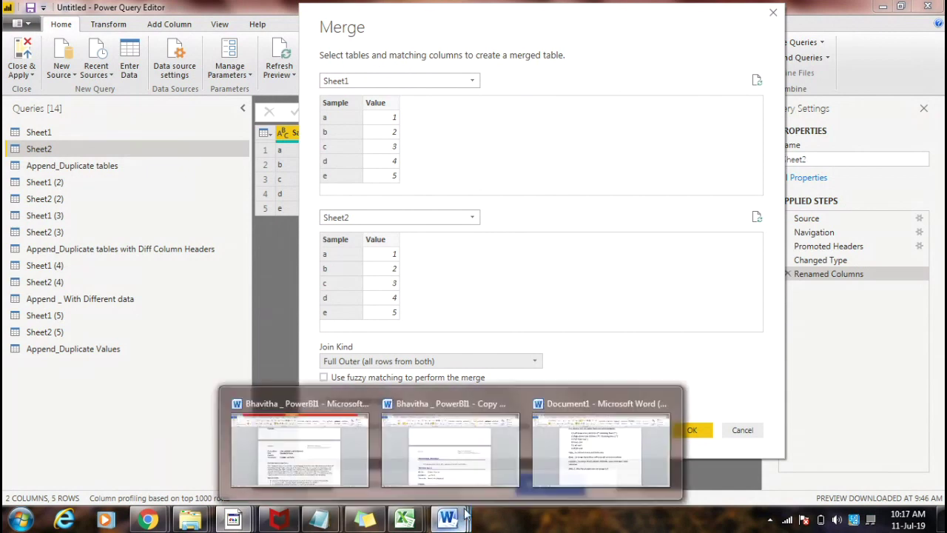
pyautogui.click(650, 436)
pyautogui.write('All')
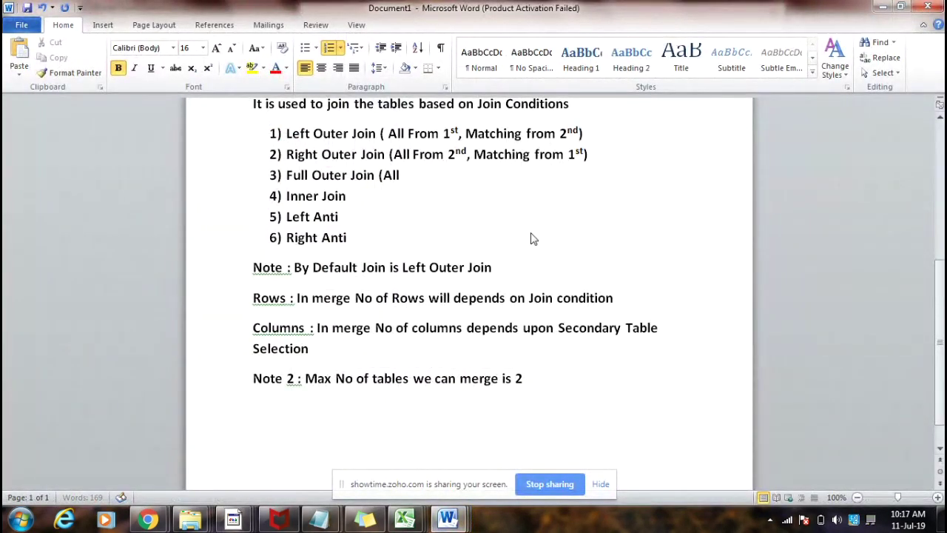
pyautogui.write(' Rows from Bot')
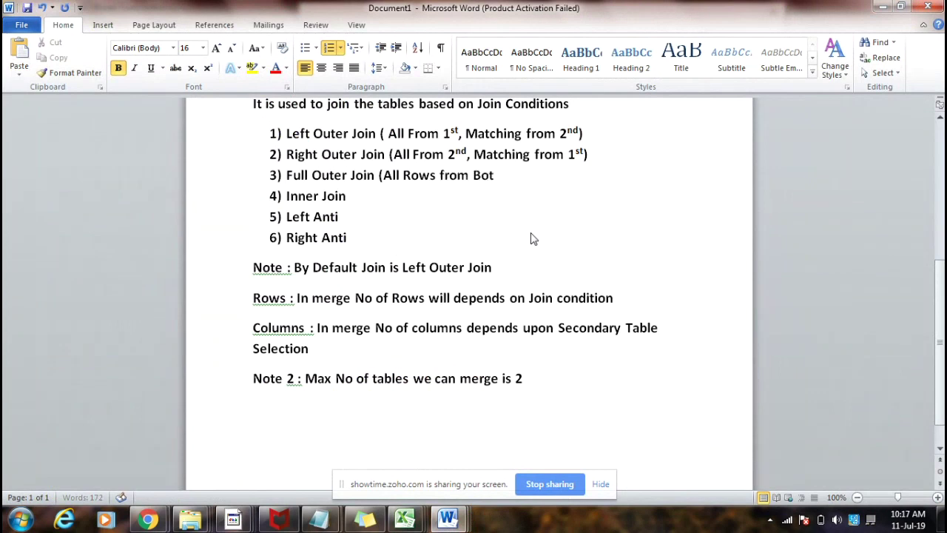
pyautogui.write('h)')
# Step: Consult the merge's join kinds, and in the Word notes add "(Only Matching Rows)" after Inner Join
pyautogui.click(411, 209)
pyautogui.click(398, 197)
pyautogui.write('(0')
pyautogui.press('BackSpace')
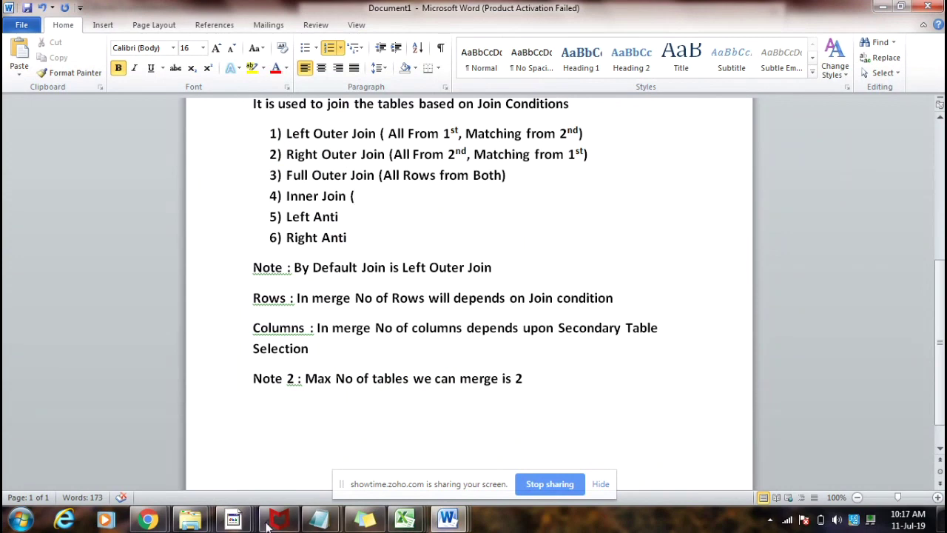
pyautogui.moveTo(233, 518)
pyautogui.click(736, 455)
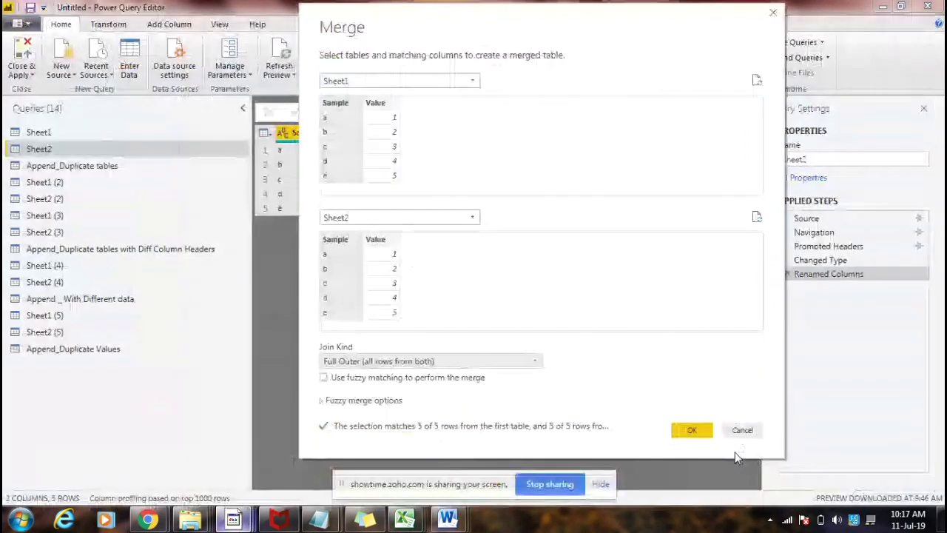
pyautogui.click(509, 362)
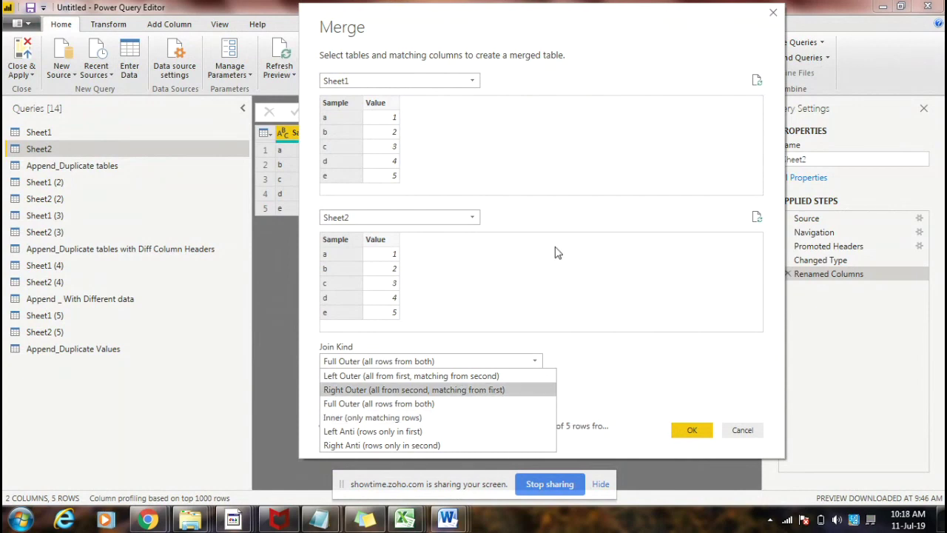
pyautogui.click(446, 518)
pyautogui.click(623, 454)
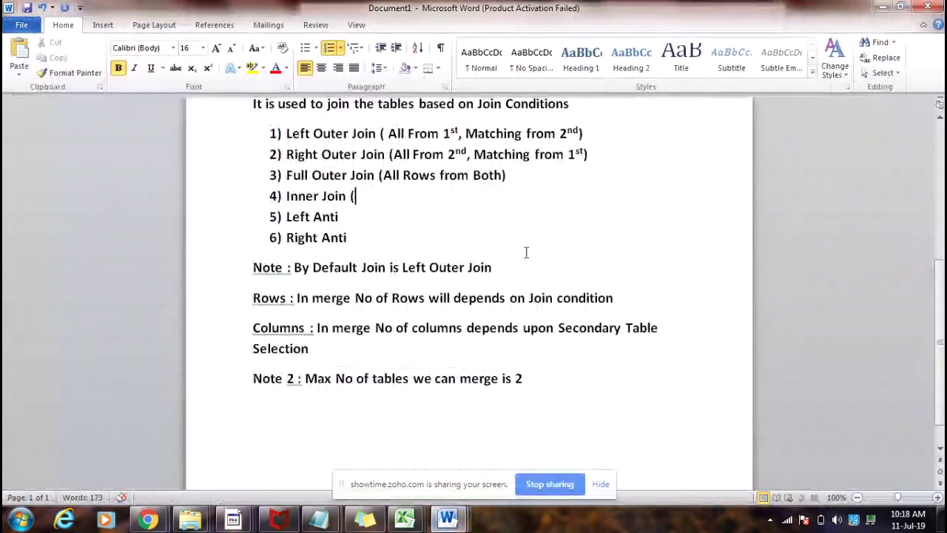
pyautogui.write('Only Ma')
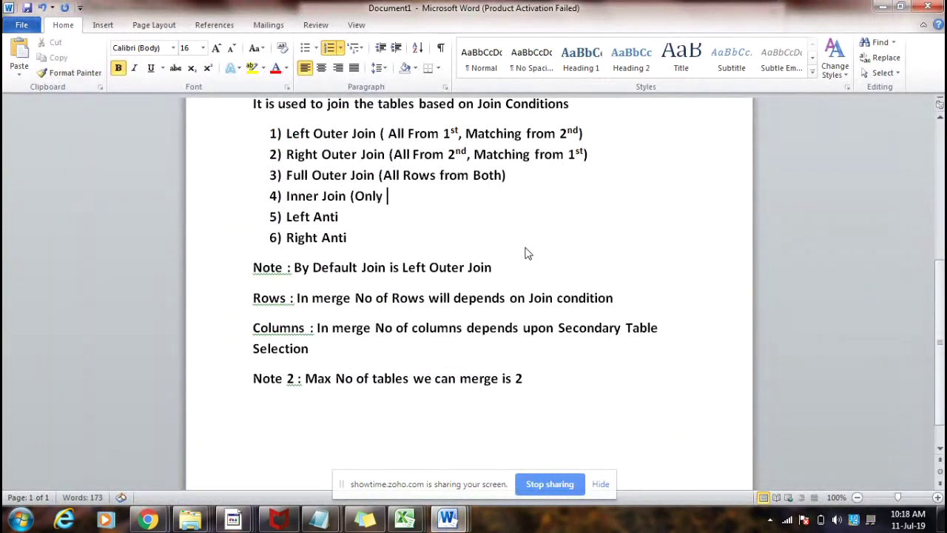
pyautogui.write('ng Rows')
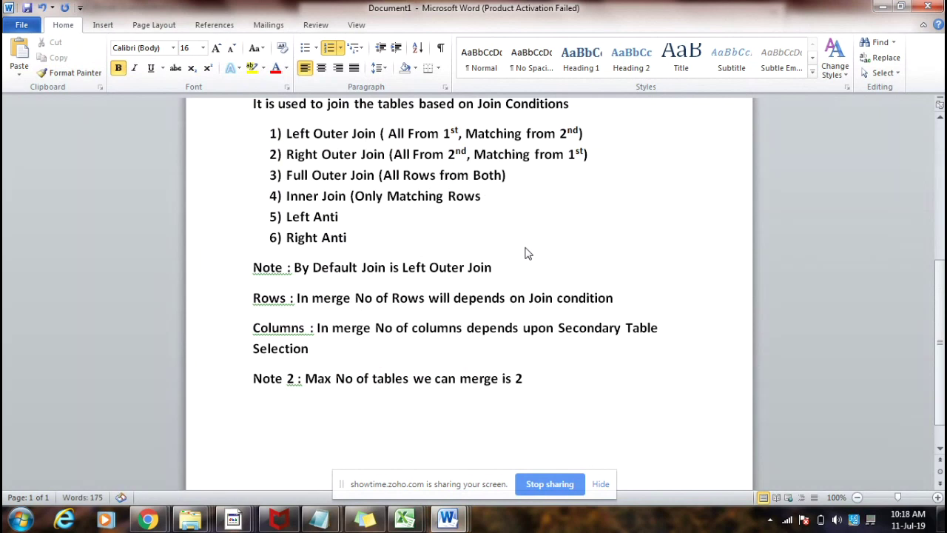
pyautogui.write(' )')
# Step: Add "( Rows only in 1st)" after Left Anti and "( Rows only in 2nd)" after Right Anti in the notes
pyautogui.click(380, 222)
pyautogui.write('( Rows only in 1st')
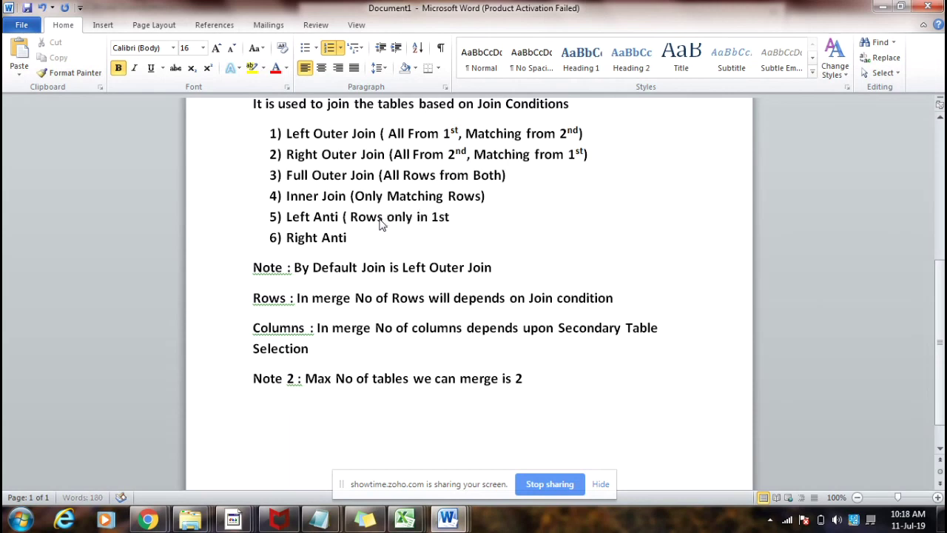
pyautogui.write(') Right')
pyautogui.write(' Anti 9')
pyautogui.press('BackSpace')
pyautogui.press('BackSpace')
pyautogui.write('( Rows only in 2nd)')
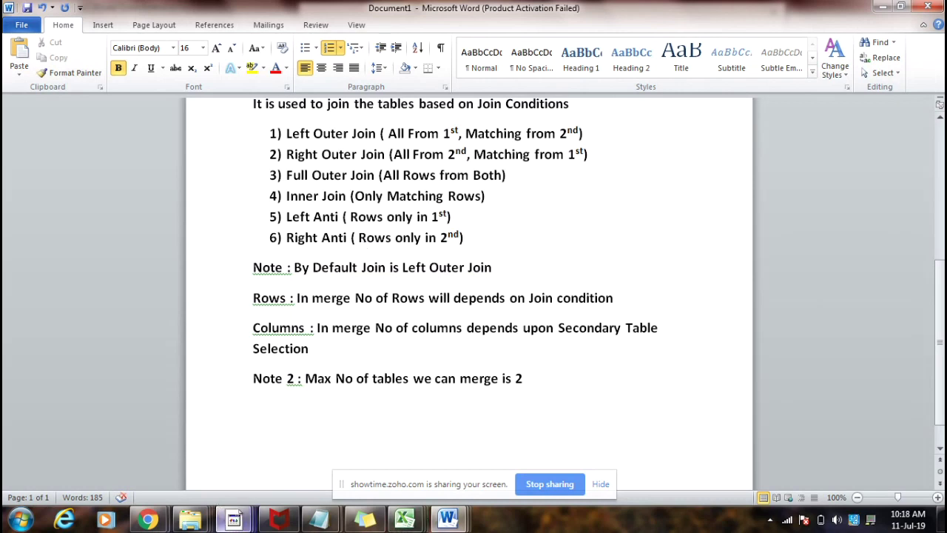
# Step: Return to Power Query Editor, create the Full Outer merge, and expand Sheet2 into its Sample and Value columns with the original name as prefix
pyautogui.moveTo(239, 514)
pyautogui.click(656, 453)
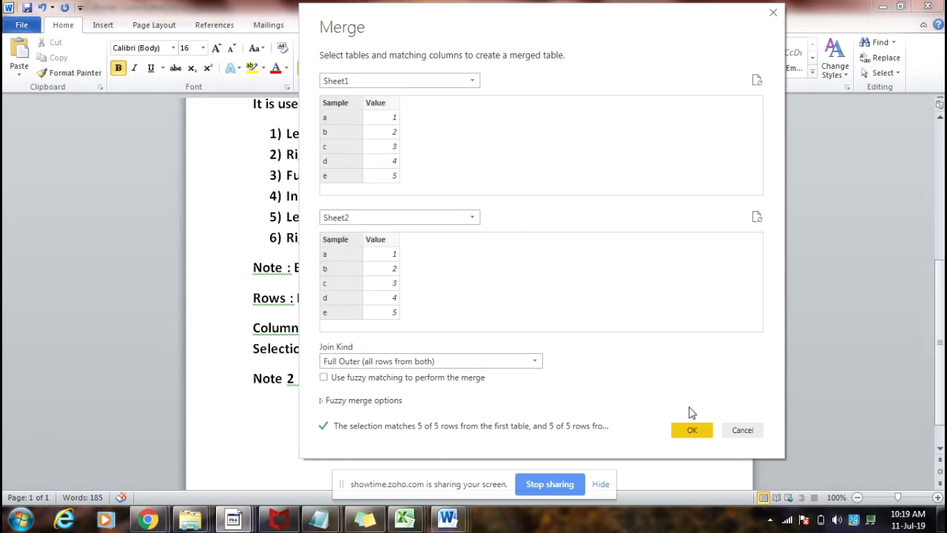
pyautogui.click(690, 430)
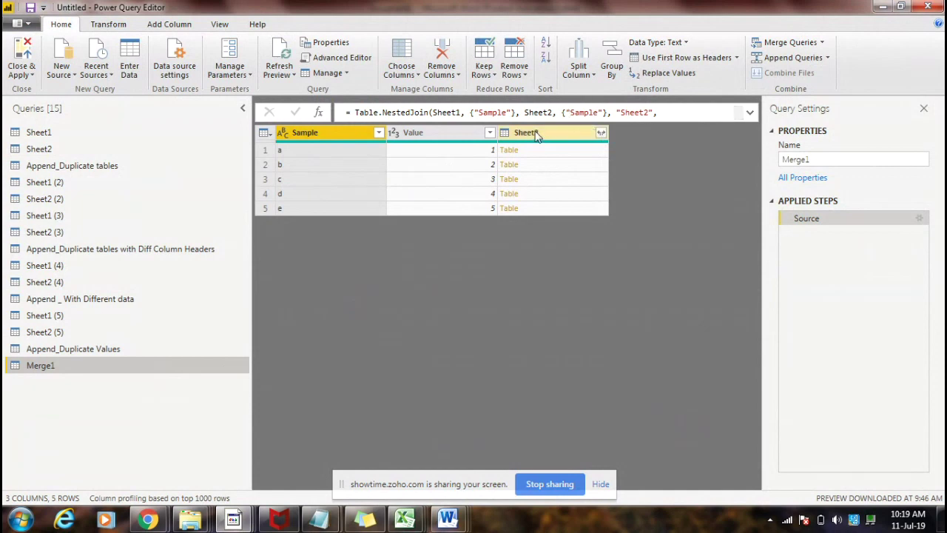
pyautogui.click(600, 137)
pyautogui.click(600, 134)
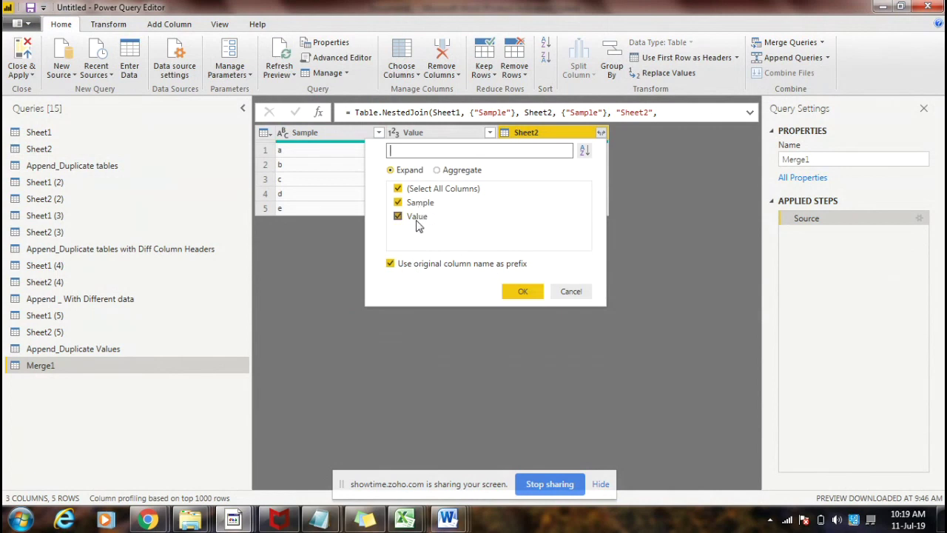
pyautogui.click(517, 293)
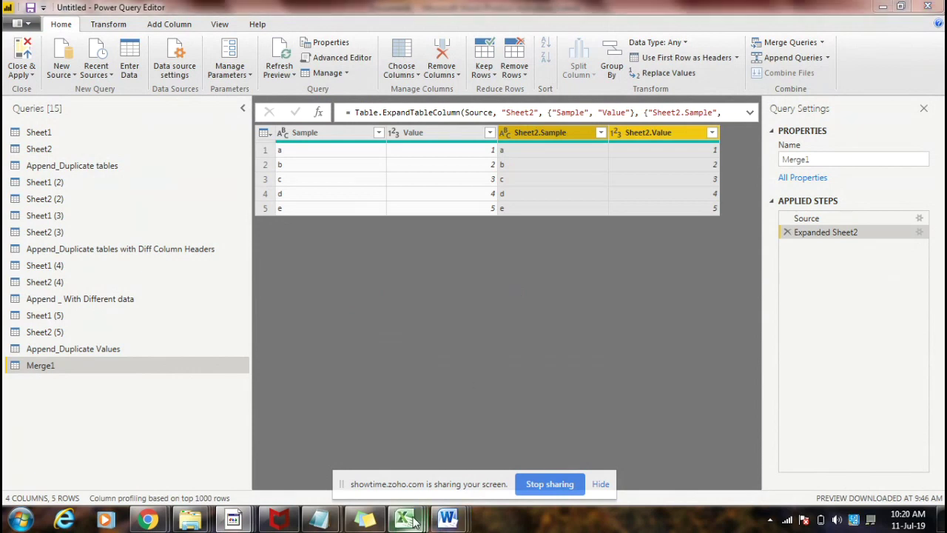
# Step: Examine the data on Sheet2 and Sheet1 of the Append_ Duplicate values workbook in Excel, and return to Power Query Editor
pyautogui.moveTo(413, 521)
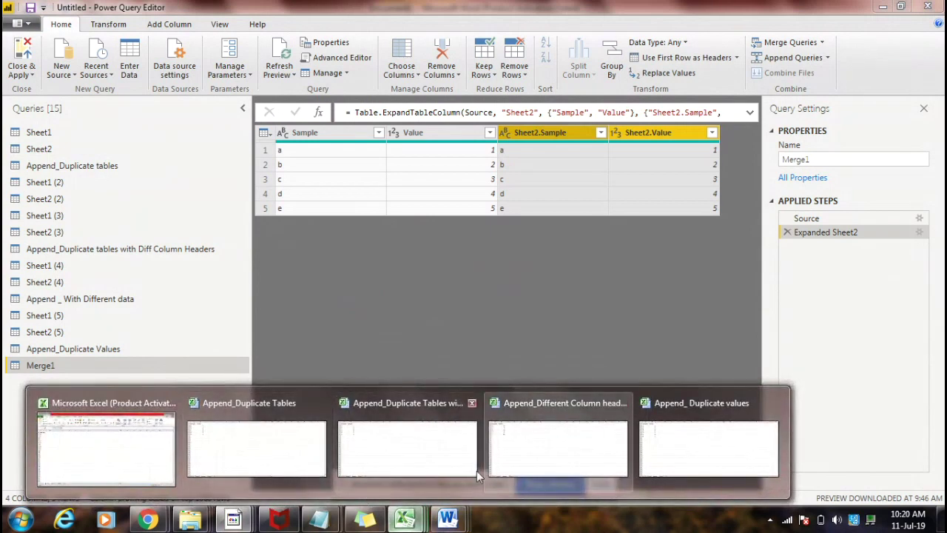
pyautogui.click(690, 453)
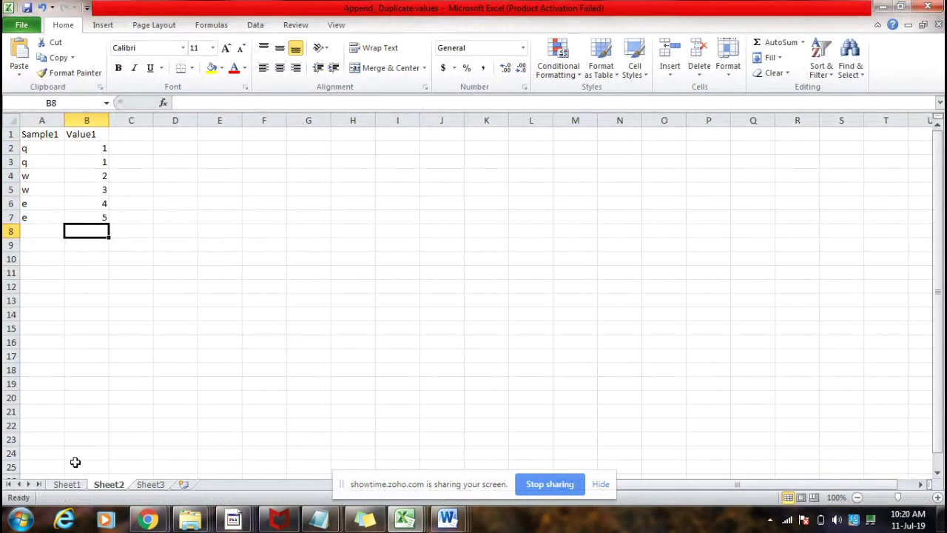
pyautogui.click(67, 484)
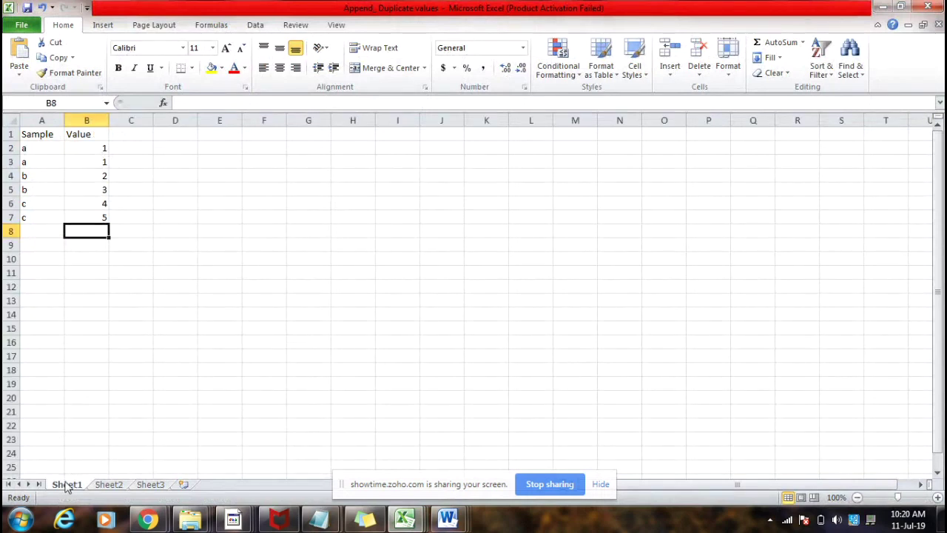
pyautogui.click(128, 300)
pyautogui.click(881, 7)
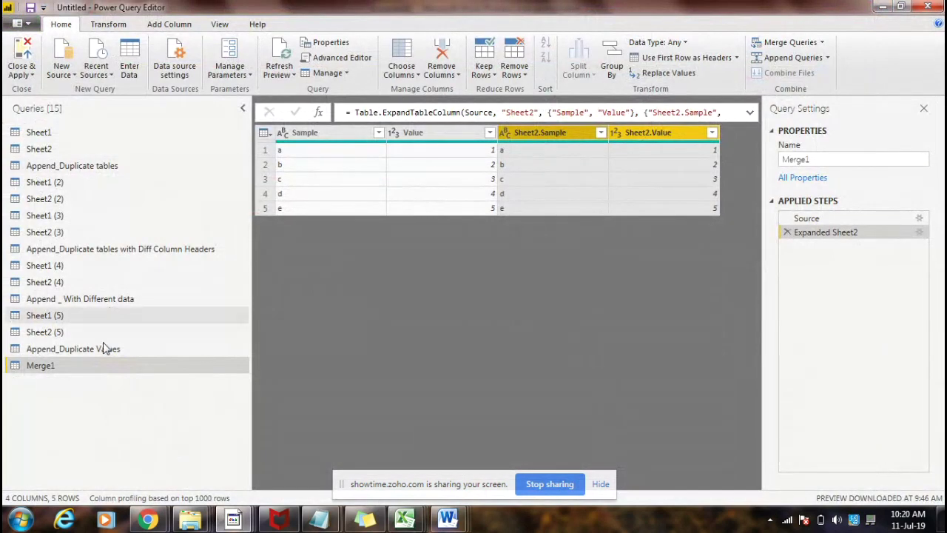
# Step: Rename the Merge1 query as "Left Outer_Dupliacte Values"
pyautogui.rightClick(101, 370)
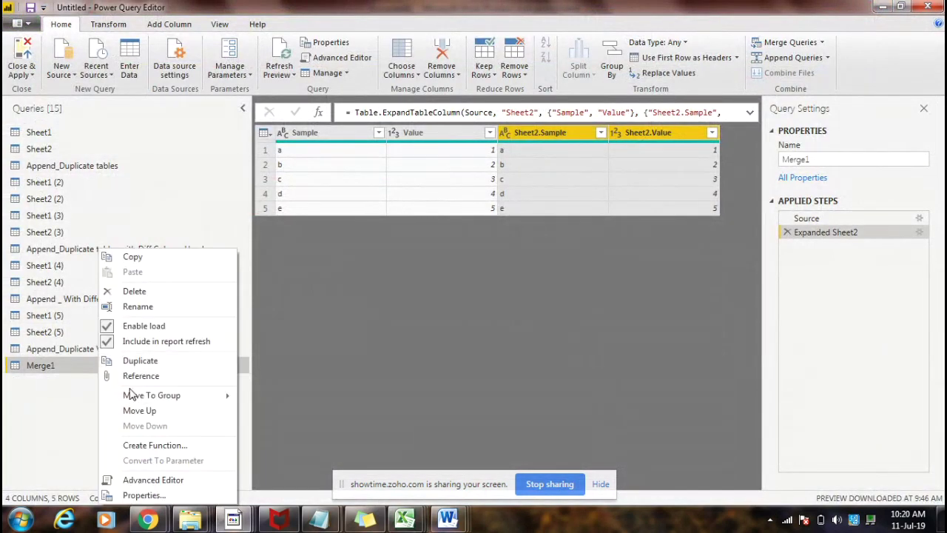
pyautogui.click(150, 303)
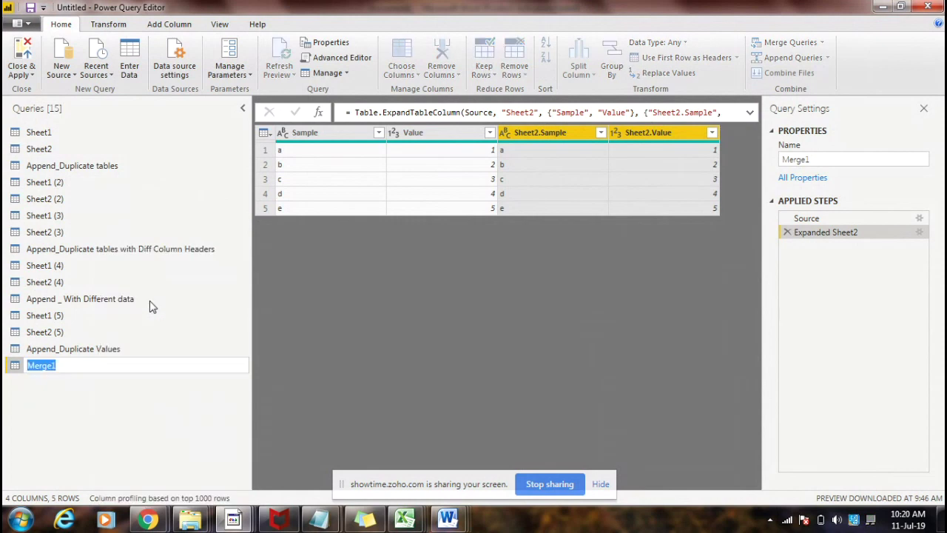
pyautogui.press('BackSpace')
pyautogui.write('Left Outer')
pyautogui.press('BackSpace')
pyautogui.write('r Dupliacte Values')
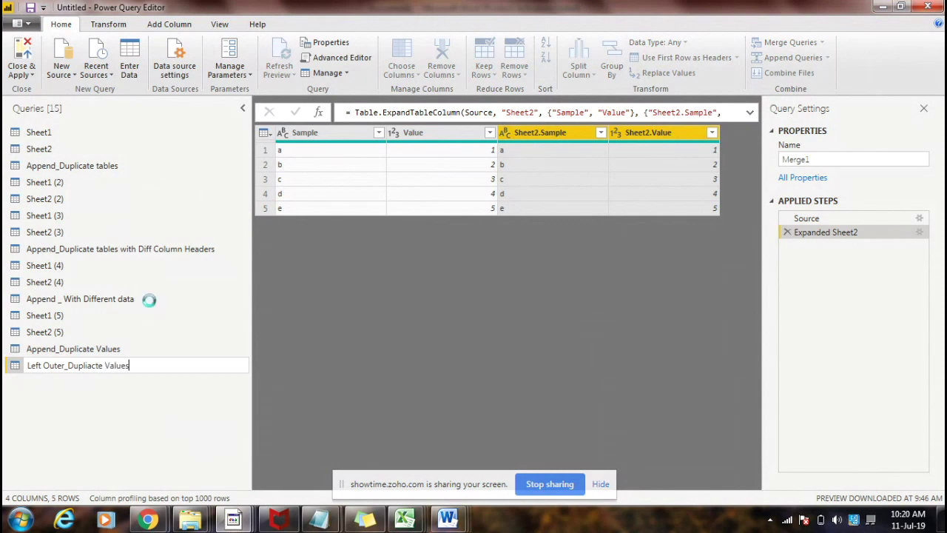
pyautogui.press('Return')
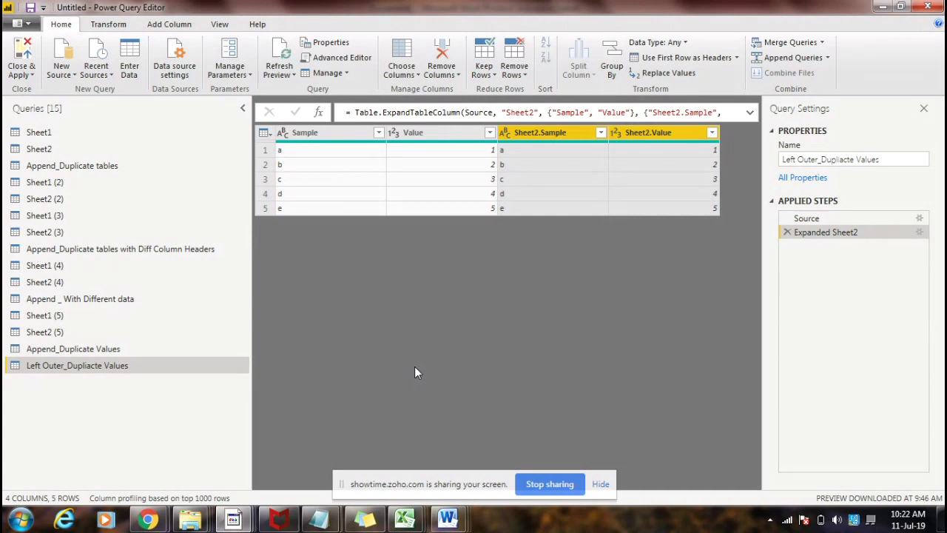
# Step: Review the data of the Sheet1 (2), Sheet2 (2), Sheet1 (3) and Sheet2 (3) queries
pyautogui.click(129, 185)
pyautogui.click(116, 200)
pyautogui.click(101, 214)
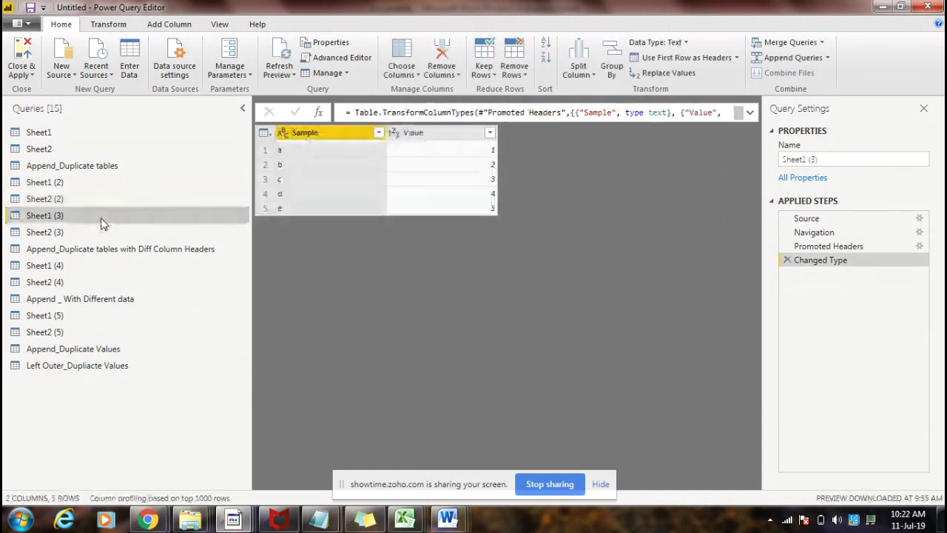
pyautogui.click(101, 234)
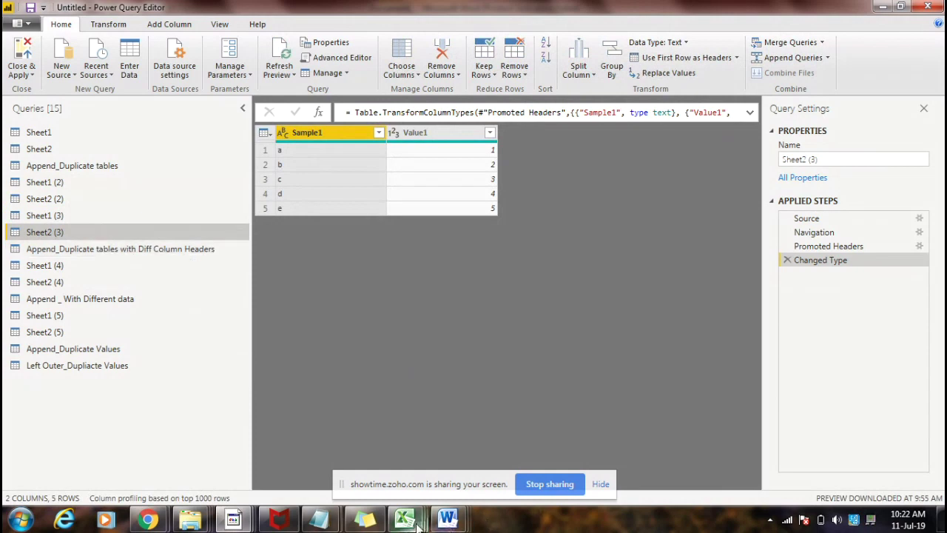
# Step: Compare Sheet1 (3) and Sheet2 (3), and merge them as a new query with a Left Outer join matching Sample to Sample1
pyautogui.moveTo(405, 520)
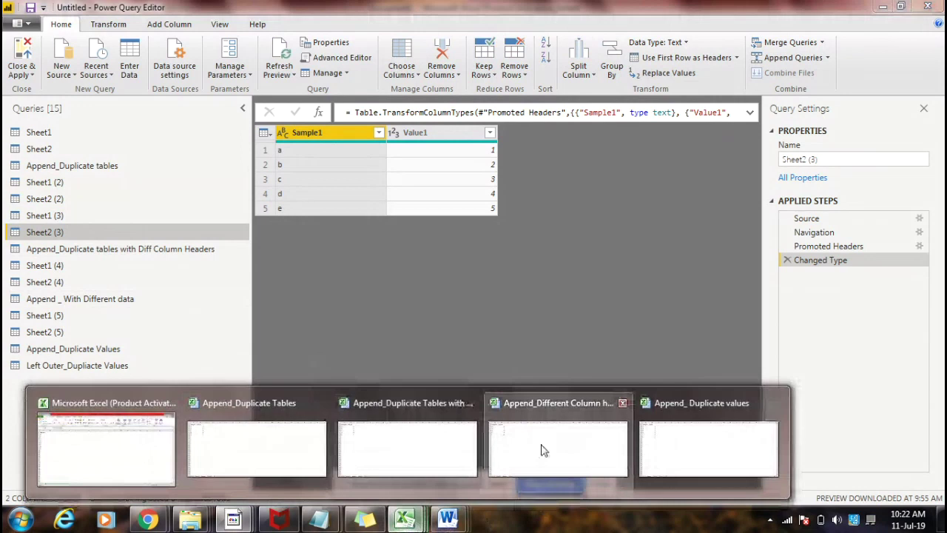
pyautogui.click(80, 215)
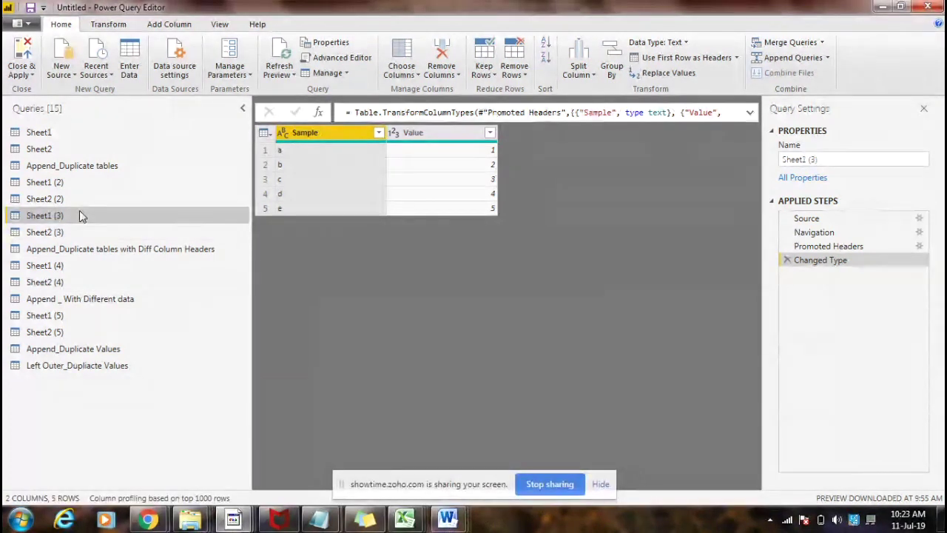
pyautogui.click(113, 204)
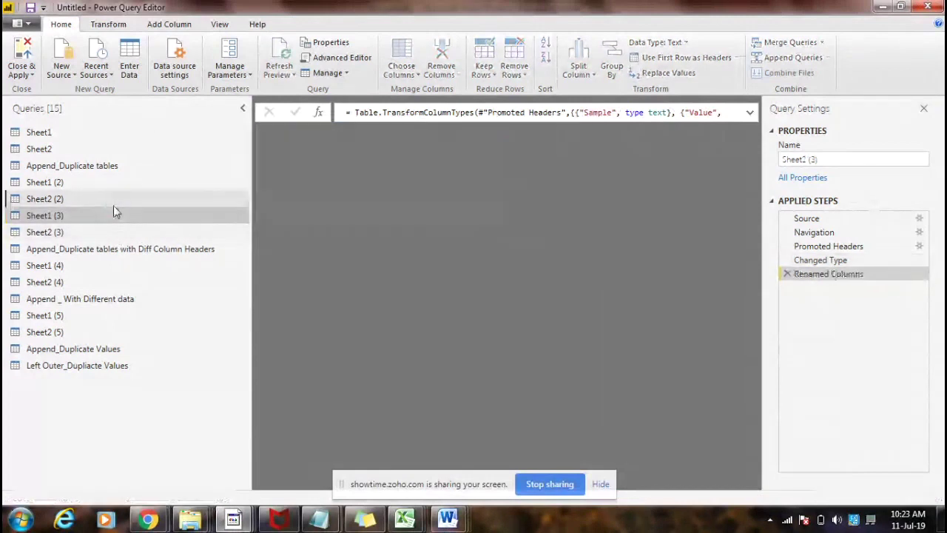
pyautogui.click(87, 235)
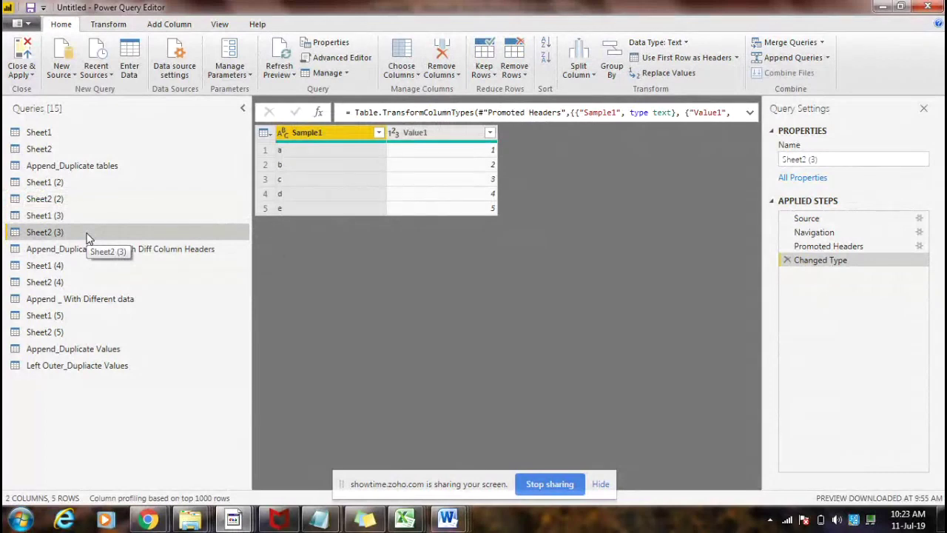
pyautogui.click(84, 215)
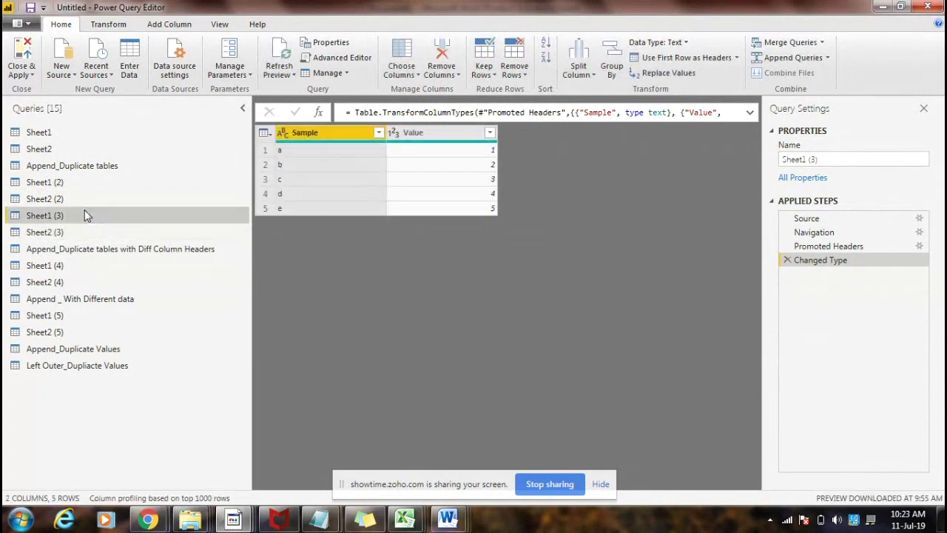
pyautogui.click(823, 42)
pyautogui.click(810, 77)
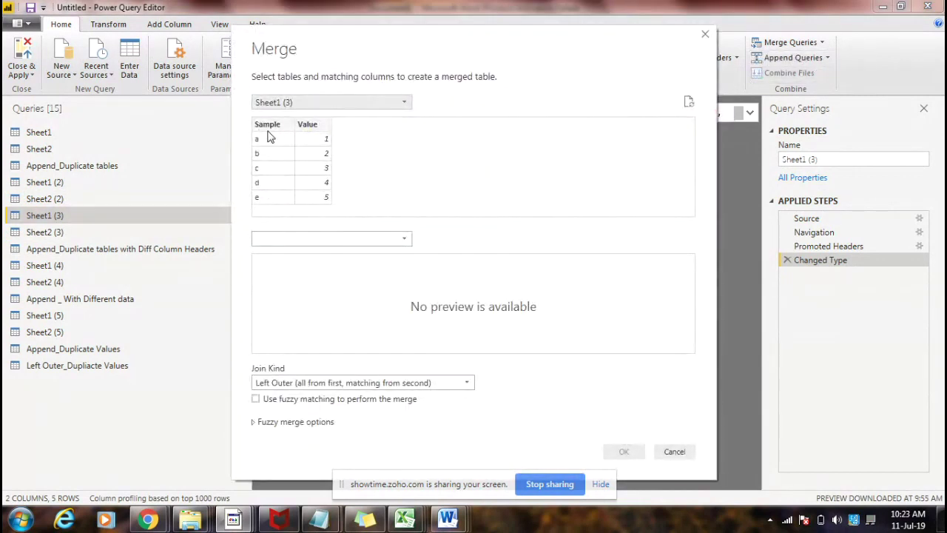
pyautogui.click(297, 240)
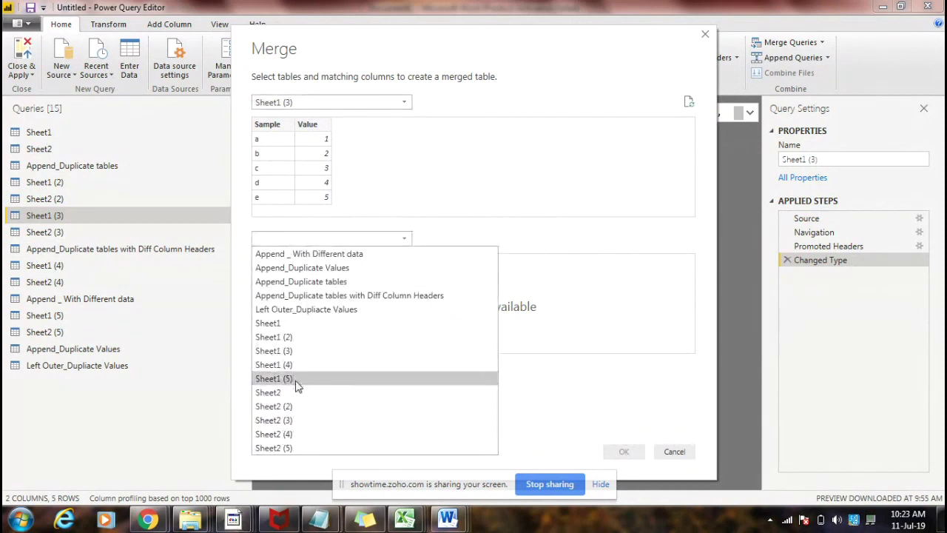
pyautogui.click(295, 421)
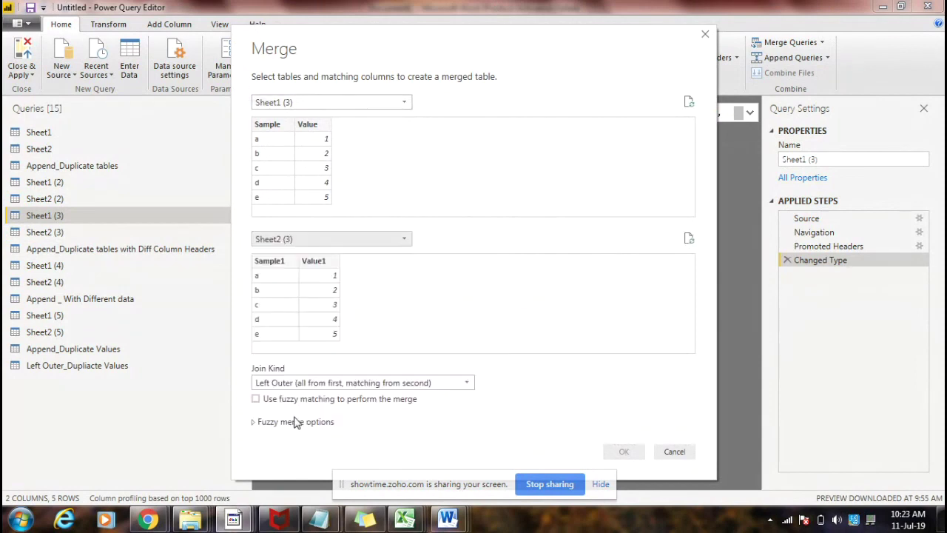
pyautogui.click(276, 126)
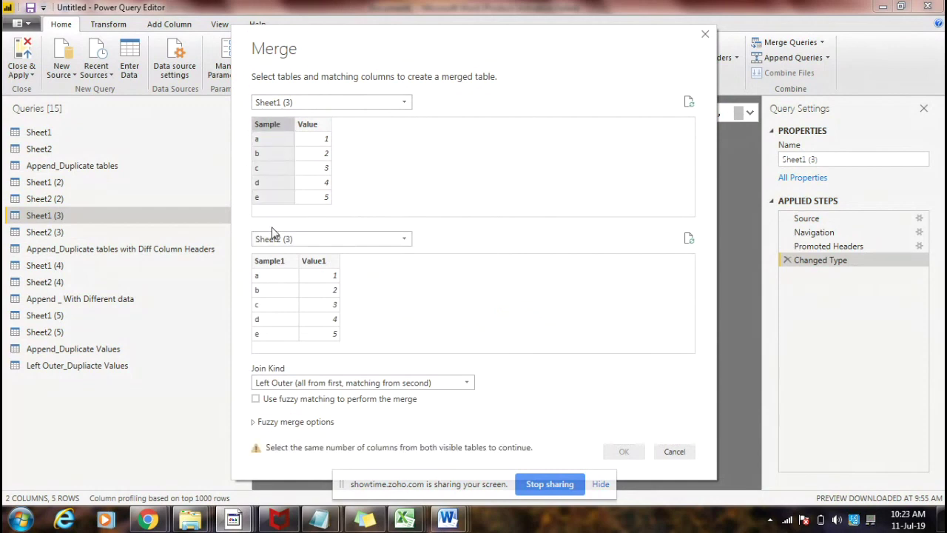
pyautogui.click(279, 264)
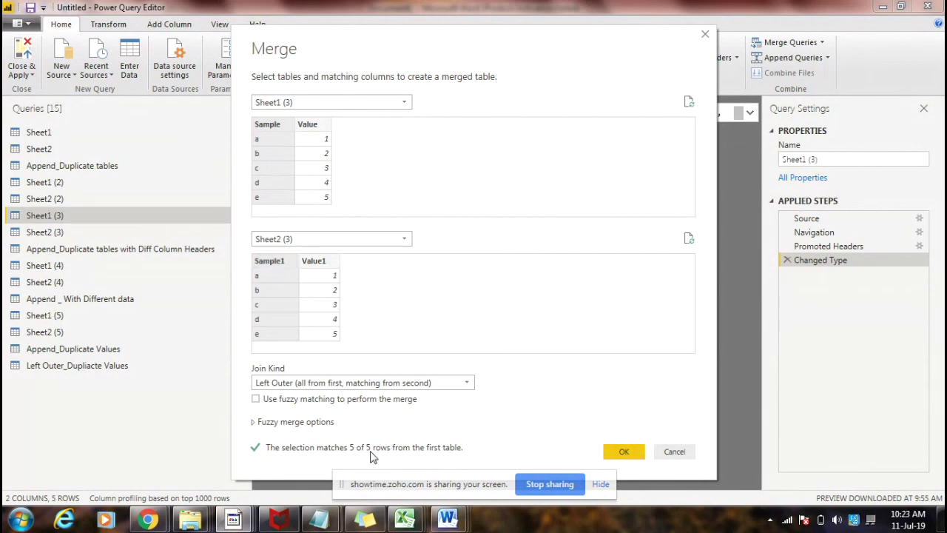
pyautogui.click(623, 451)
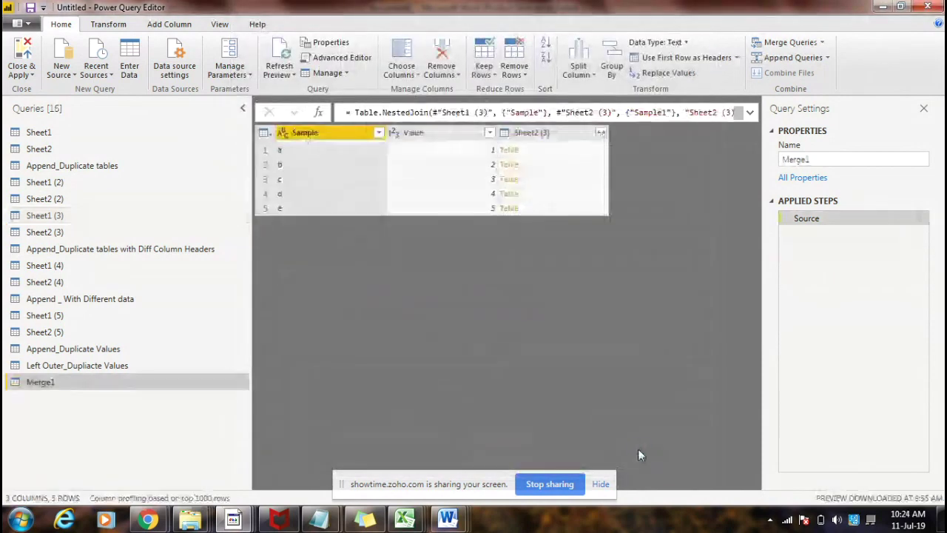
# Step: Expand Sheet2 (3) into its Sample1 and Value1 columns with the original name as prefix, and rename the query "Left Outer_Different Column Headers"
pyautogui.click(601, 133)
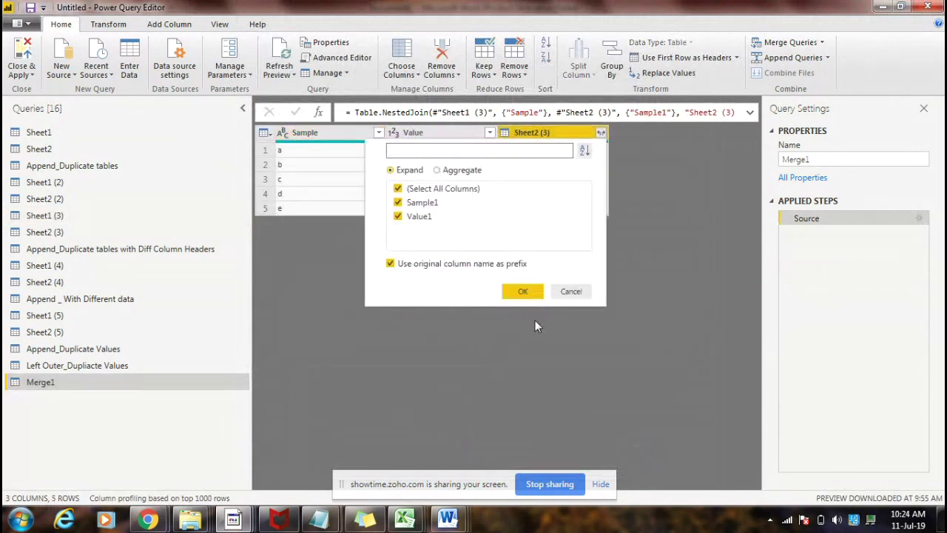
pyautogui.click(528, 296)
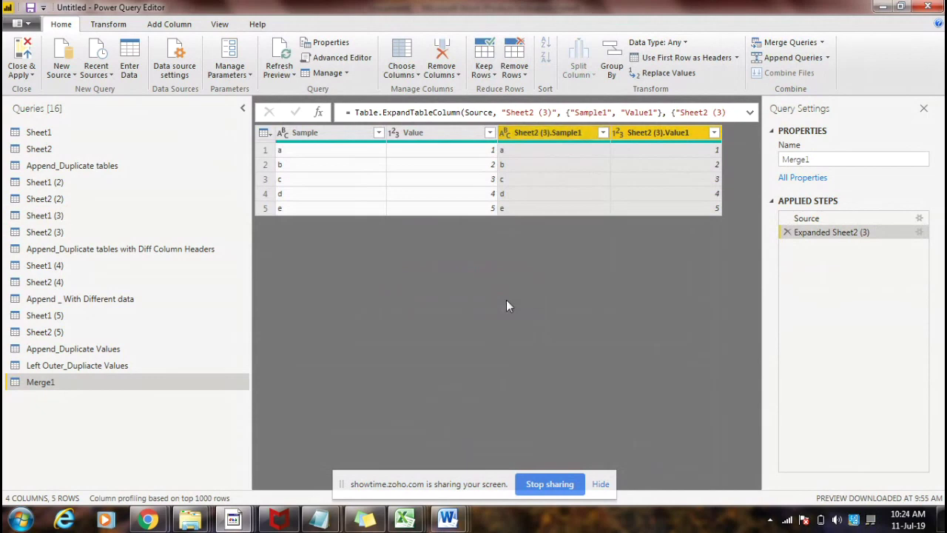
pyautogui.moveTo(74, 382); pyautogui.dragTo(73, 390)
pyautogui.rightClick(73, 390)
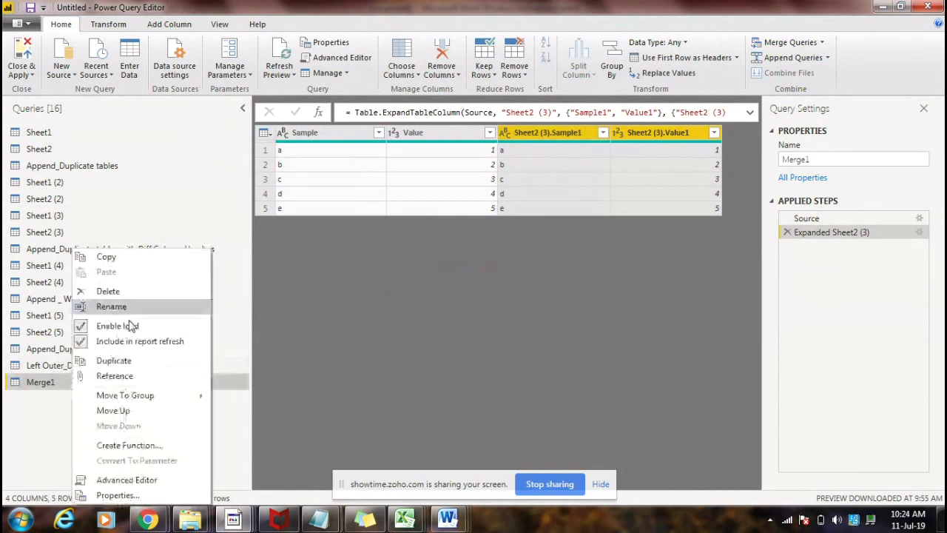
pyautogui.click(126, 311)
pyautogui.write('Left Outer')
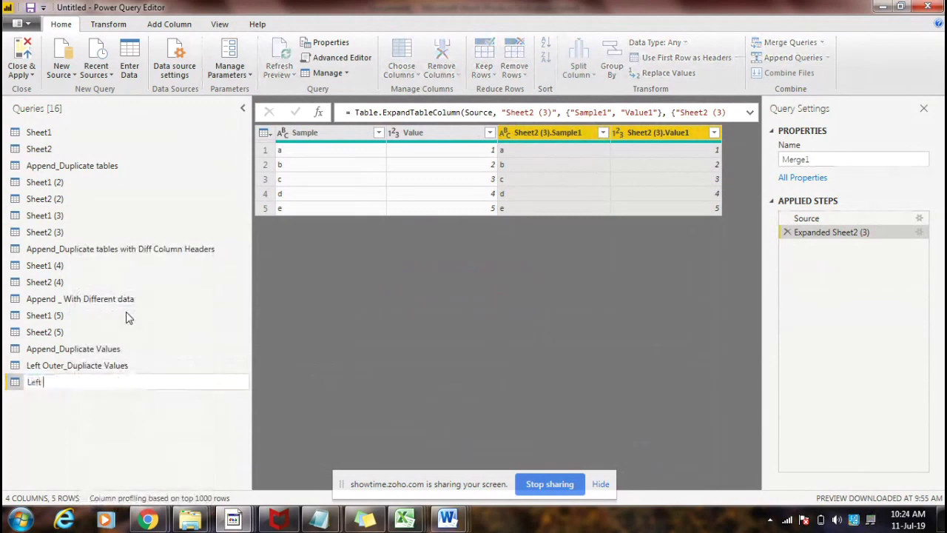
pyautogui.write('_Differe')
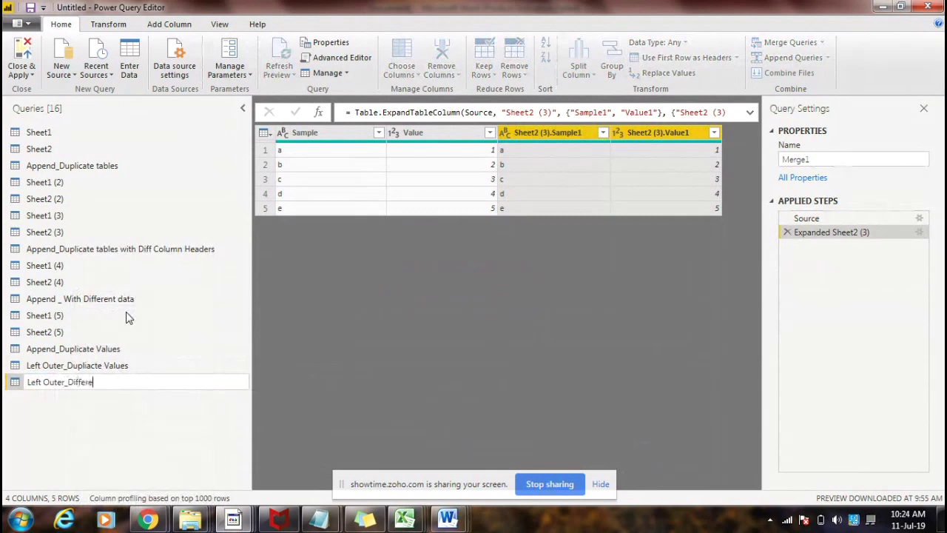
pyautogui.write('nt Column Heade')
pyautogui.write('rs')
pyautogui.press('Return')
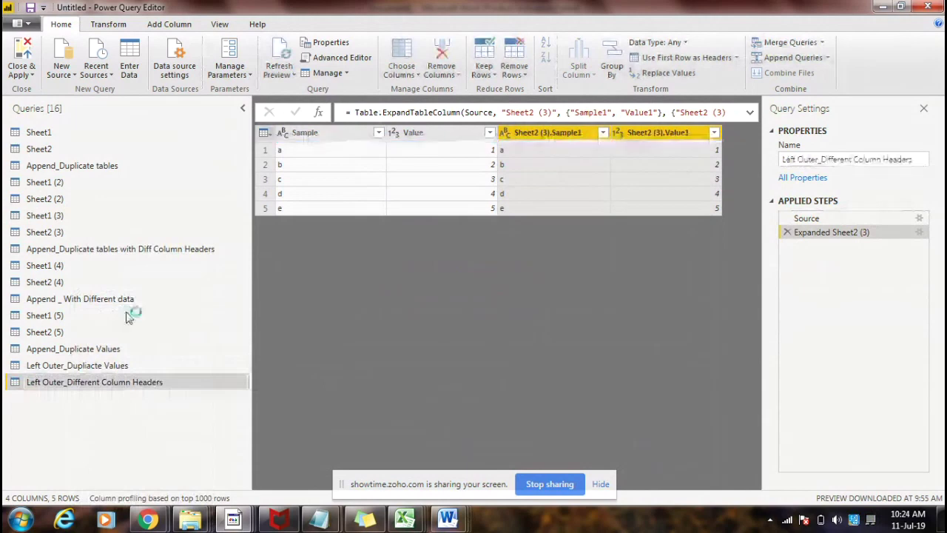
# Step: Review the two Left Outer queries, and merge Sheet1 (4) with Sheet2 (4) as a new Left Outer query matching column a to Sample1
pyautogui.click(121, 365)
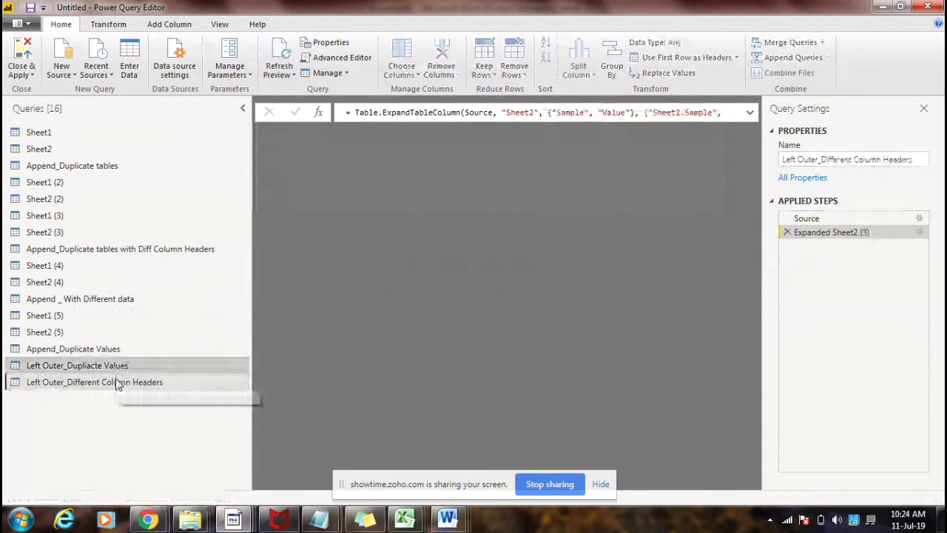
pyautogui.click(116, 382)
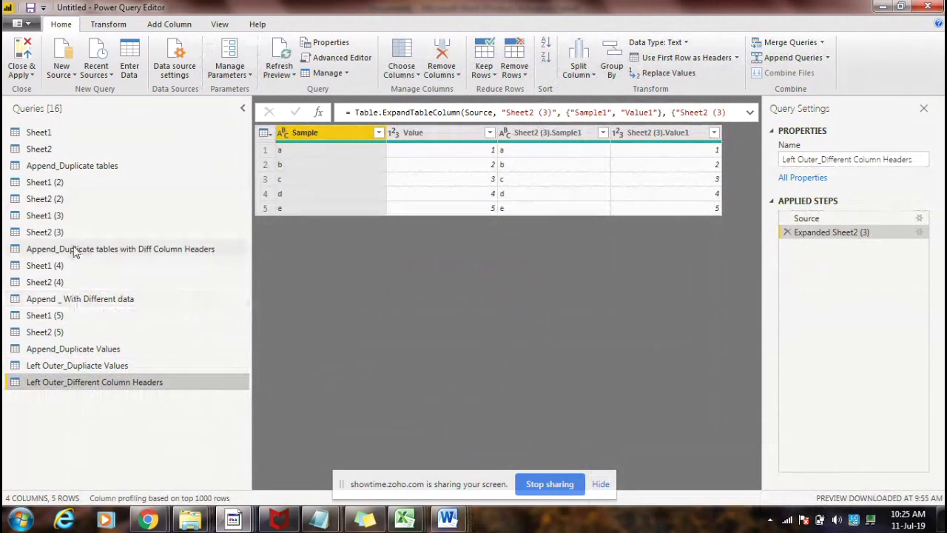
pyautogui.click(81, 285)
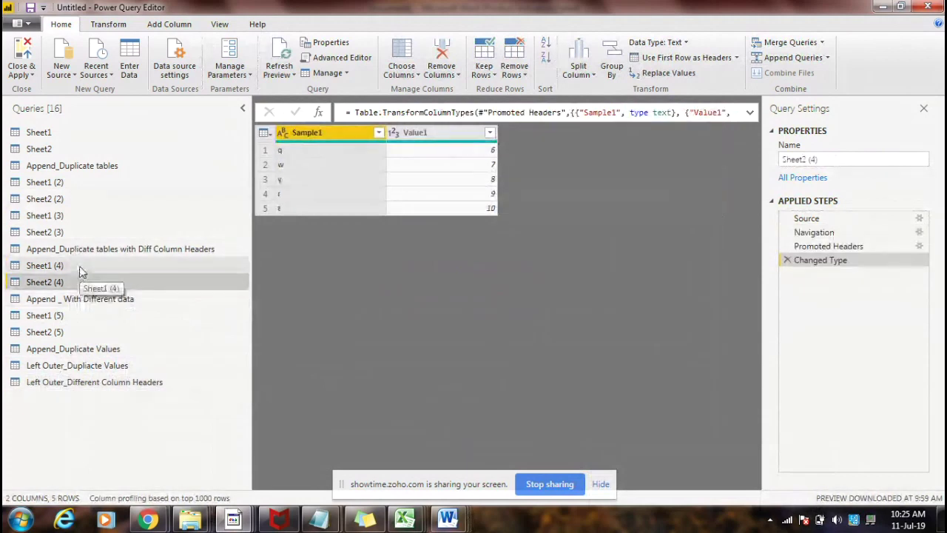
pyautogui.click(79, 265)
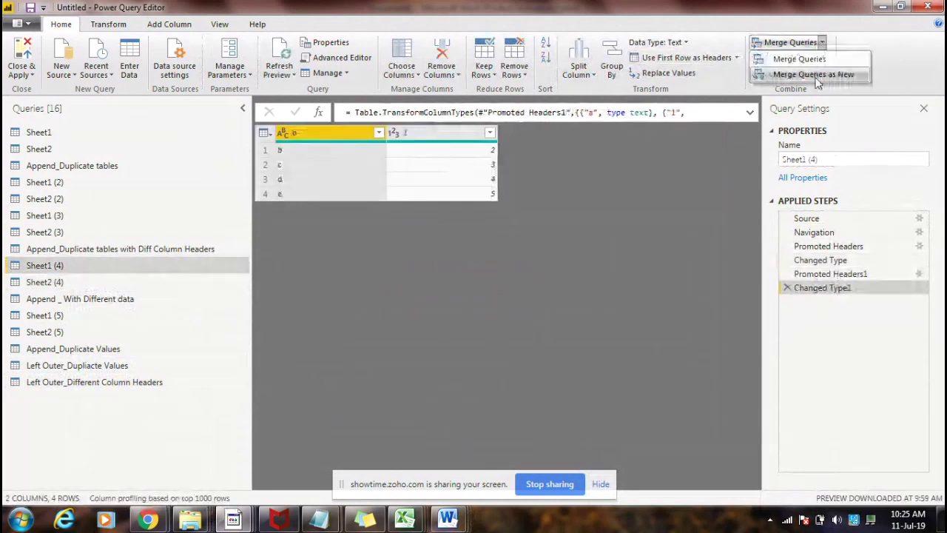
pyautogui.click(814, 74)
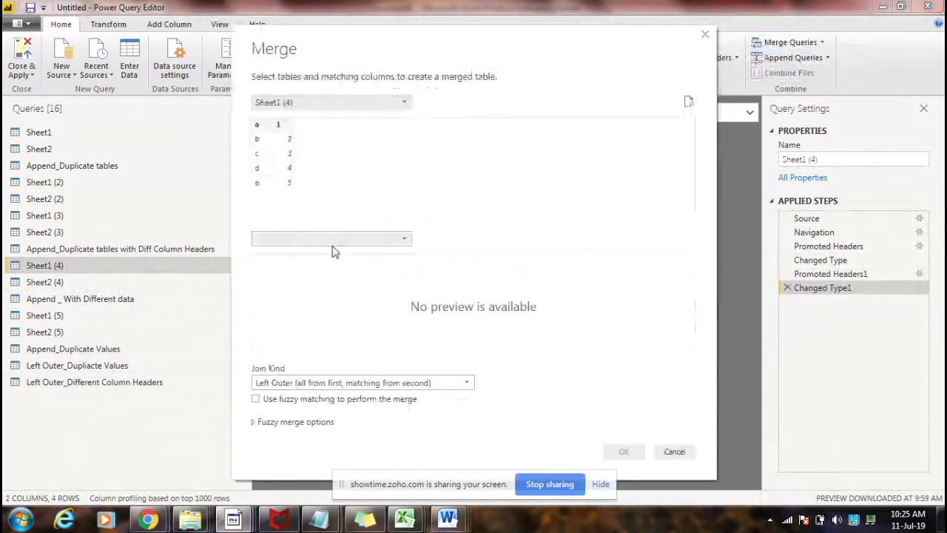
pyautogui.click(334, 239)
pyautogui.click(303, 448)
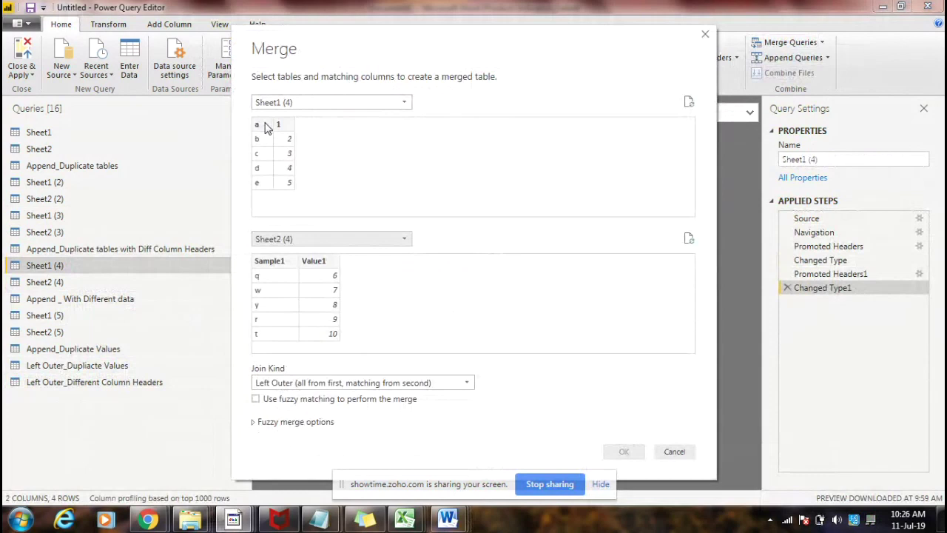
pyautogui.click(267, 127)
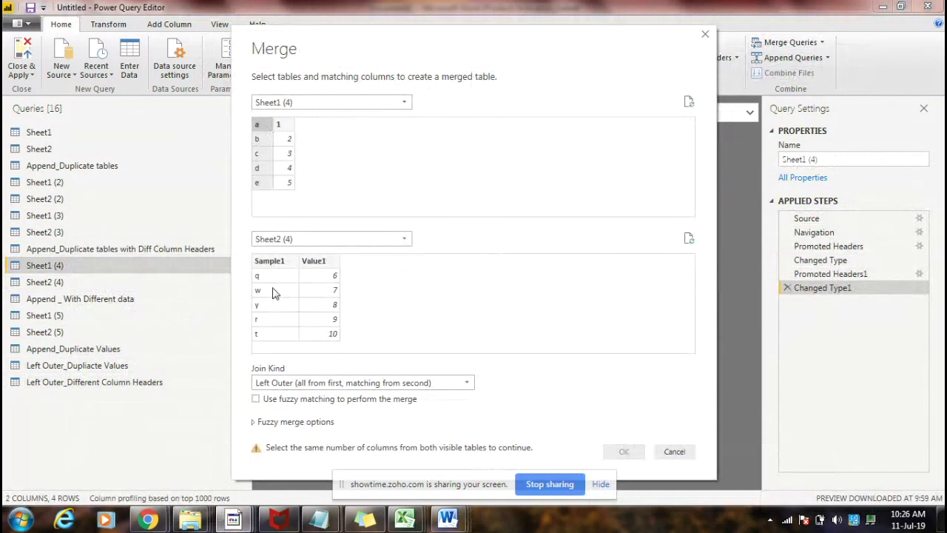
pyautogui.click(286, 263)
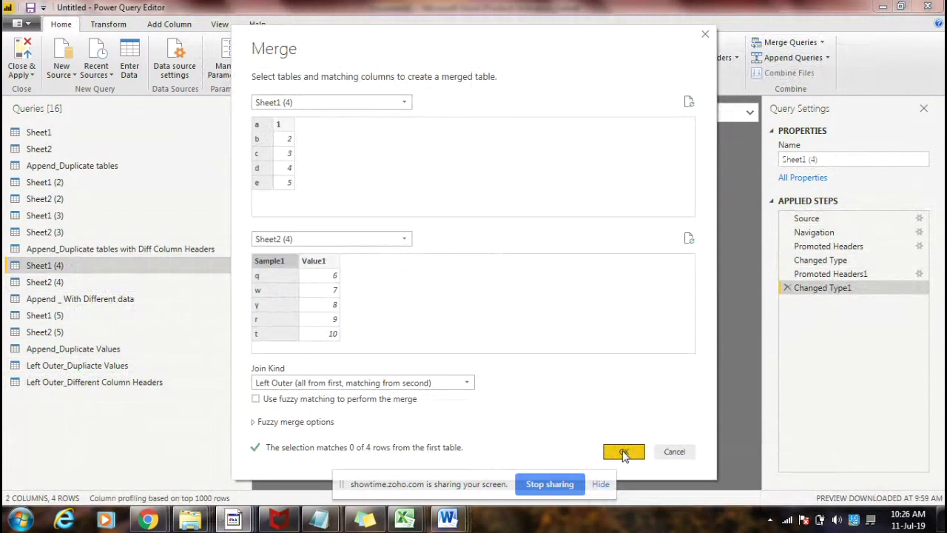
pyautogui.click(624, 452)
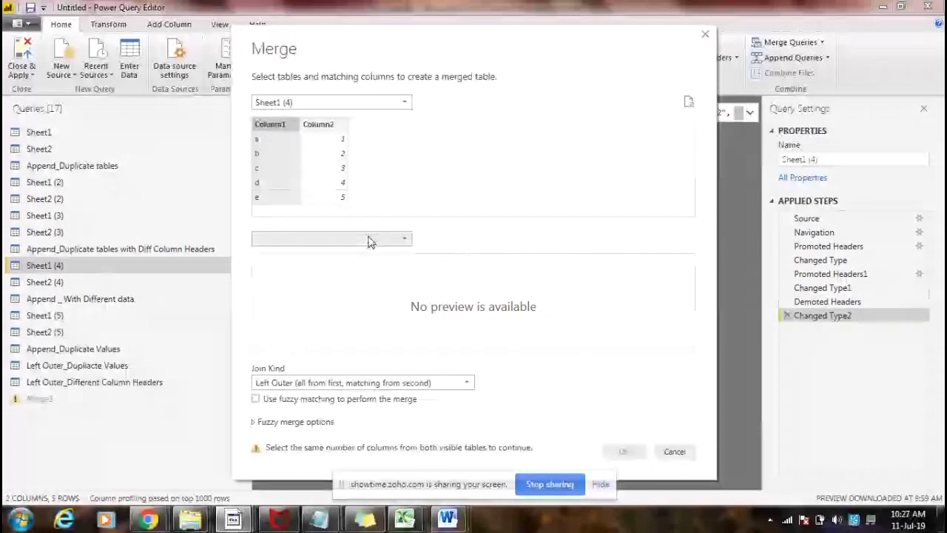
# Step: Merge Sheet1 (4) with Sheet2 (4) on Column1 and Sample1 as a fuzzy Left Outer join, and expand the prefixed Sample1 and Value1 columns
pyautogui.click(370, 238)
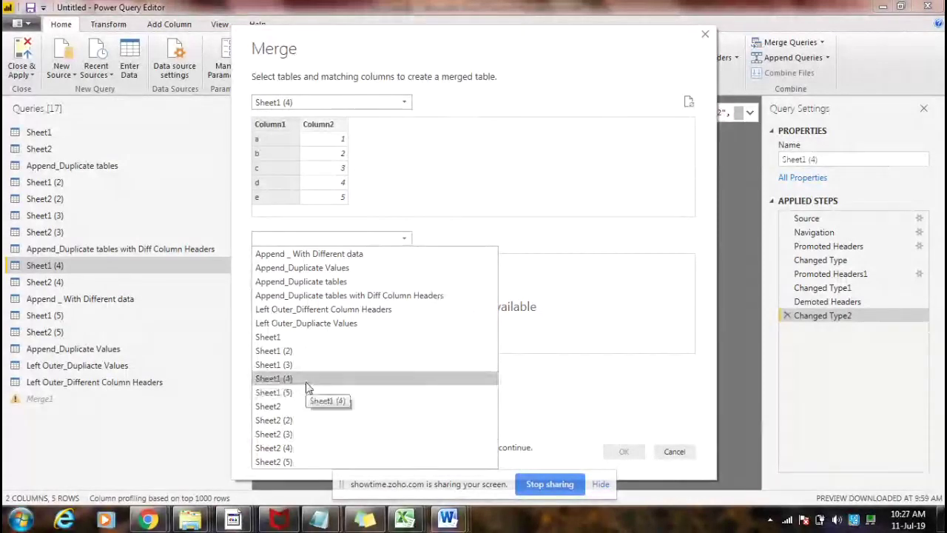
pyautogui.click(301, 451)
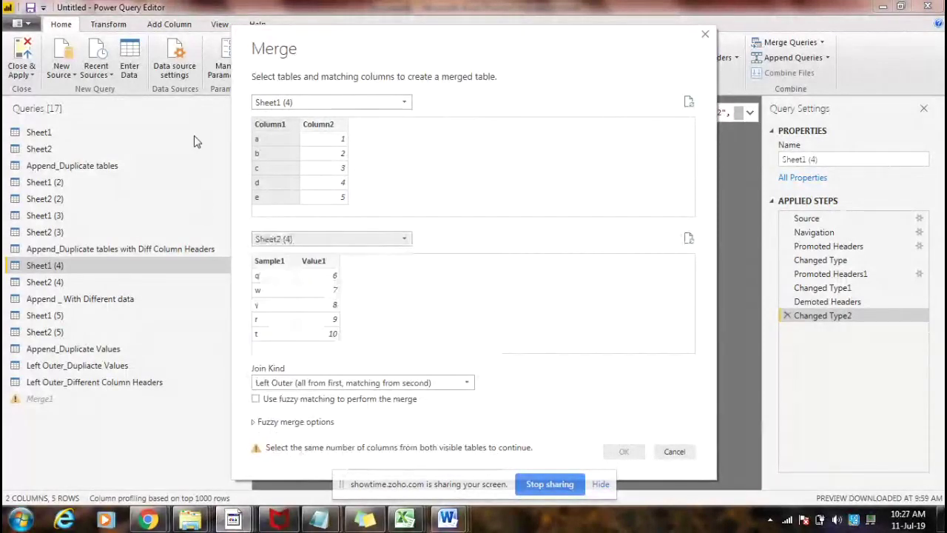
pyautogui.click(275, 263)
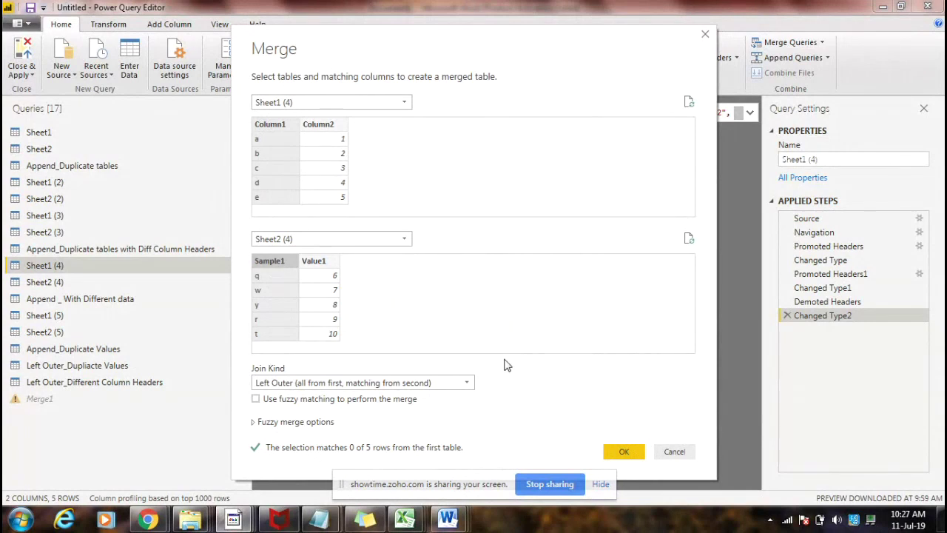
pyautogui.click(539, 397)
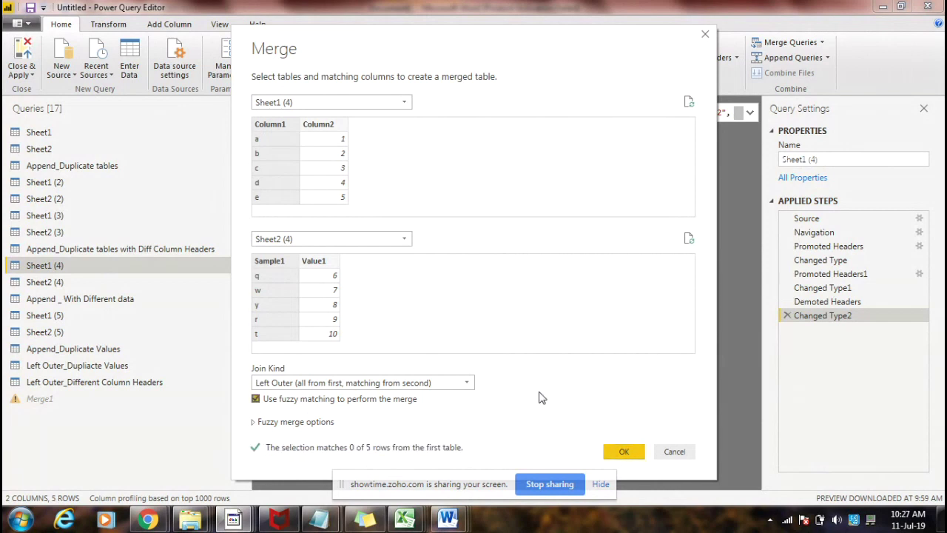
pyautogui.click(624, 451)
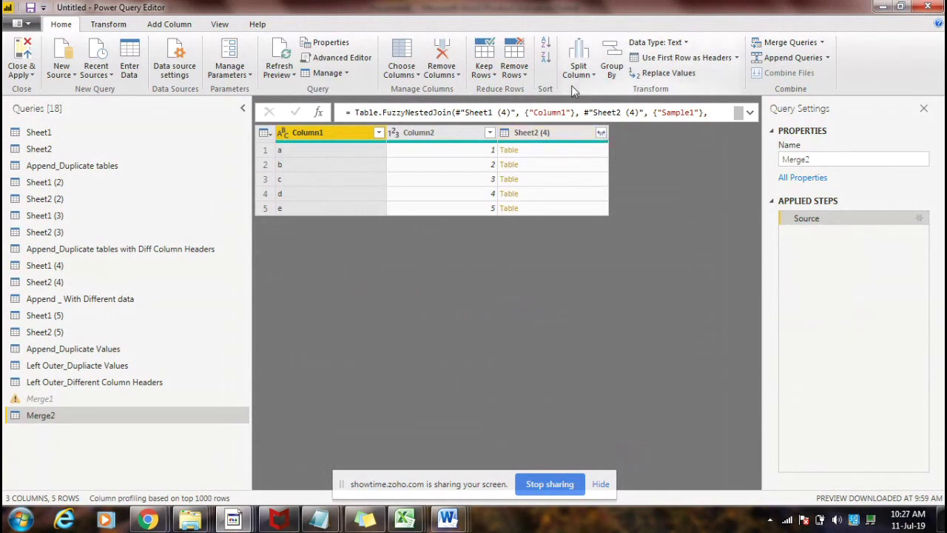
pyautogui.click(600, 133)
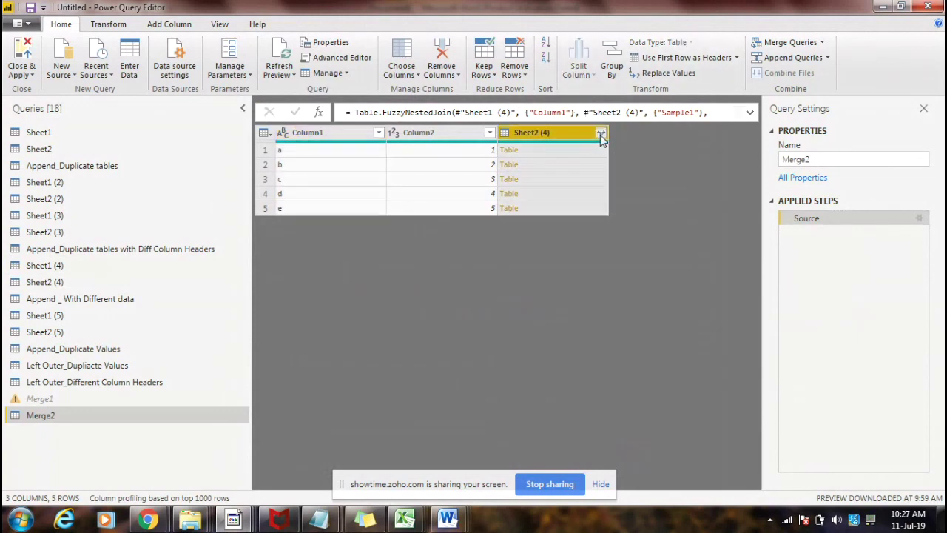
pyautogui.click(518, 291)
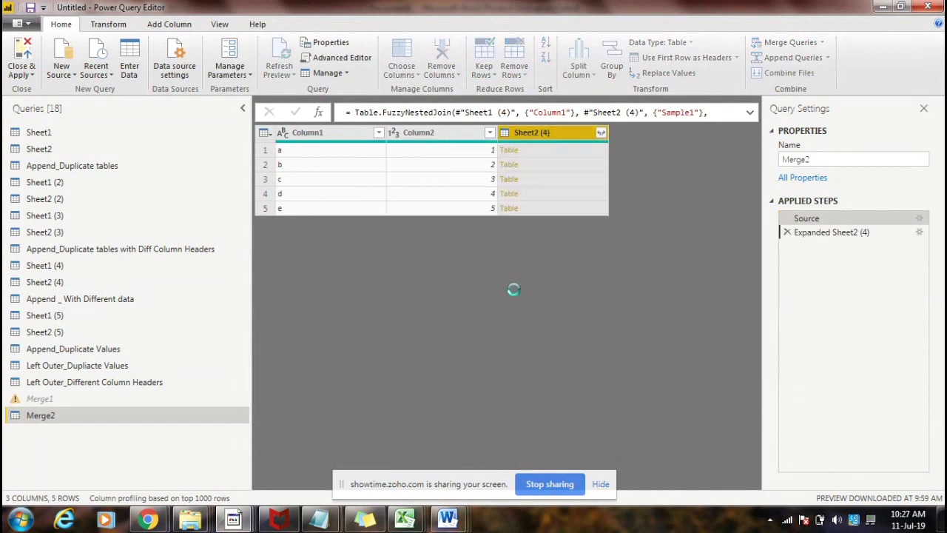
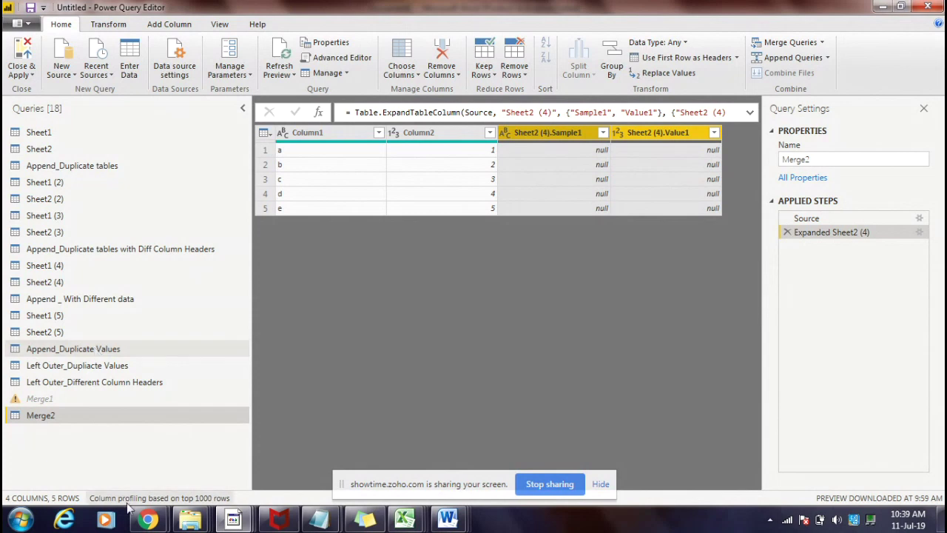
# Step: Switch to the Zoho ShowTime session in Google Chrome
pyautogui.click(143, 522)
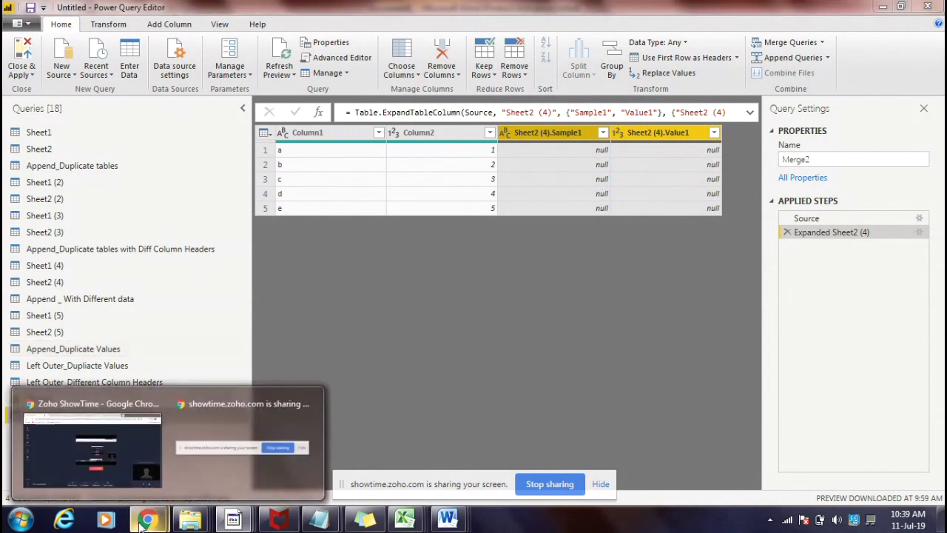
pyautogui.click(123, 477)
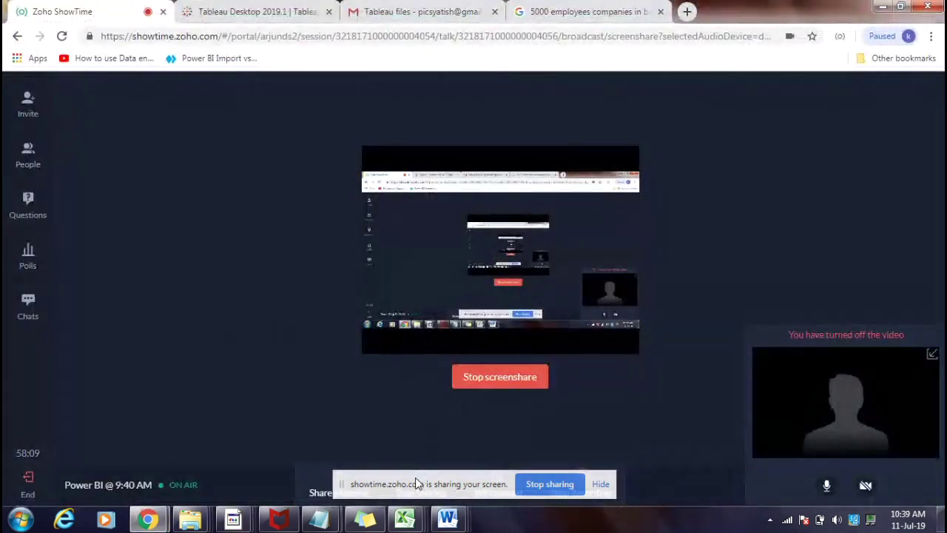